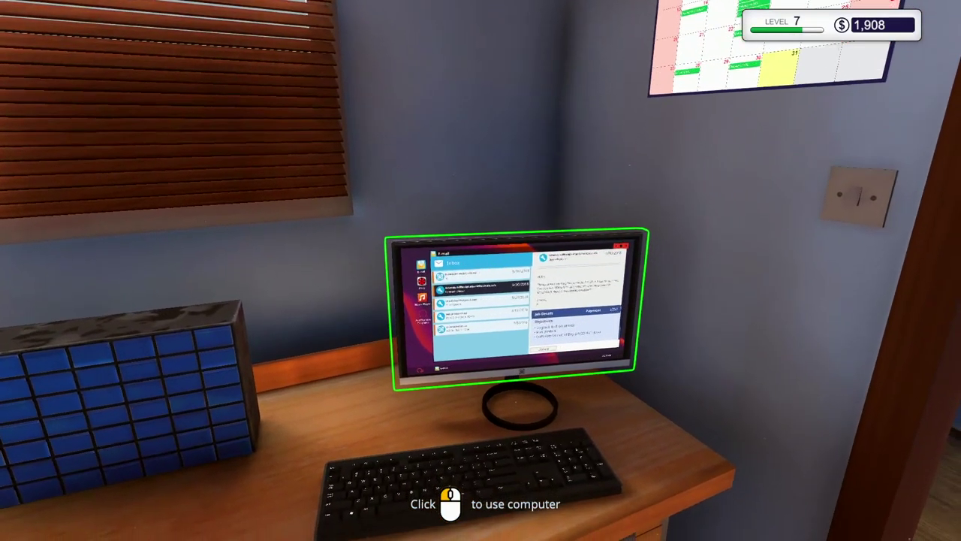
Sit at the office computer and bring up the inbox with the $250 8 GB RAM upgrade job.
click(518, 297)
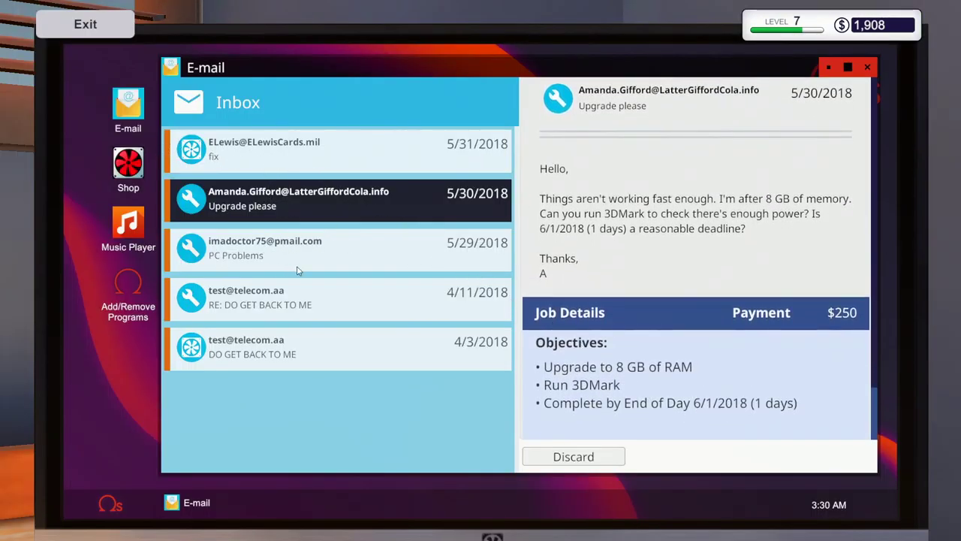
Discard the 8 GB upgrade email and accept ELewis's $585 RAM and graphics card repair.
click(573, 456)
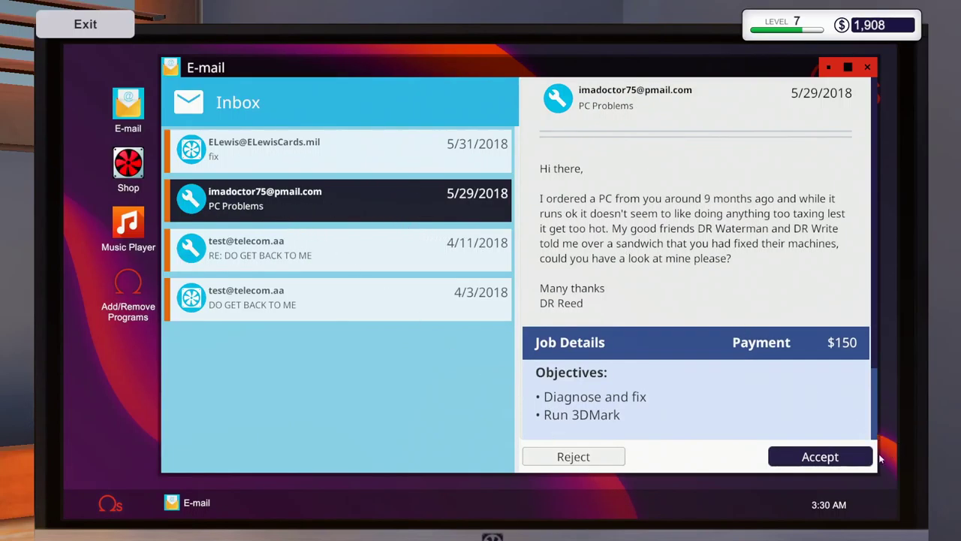
click(331, 147)
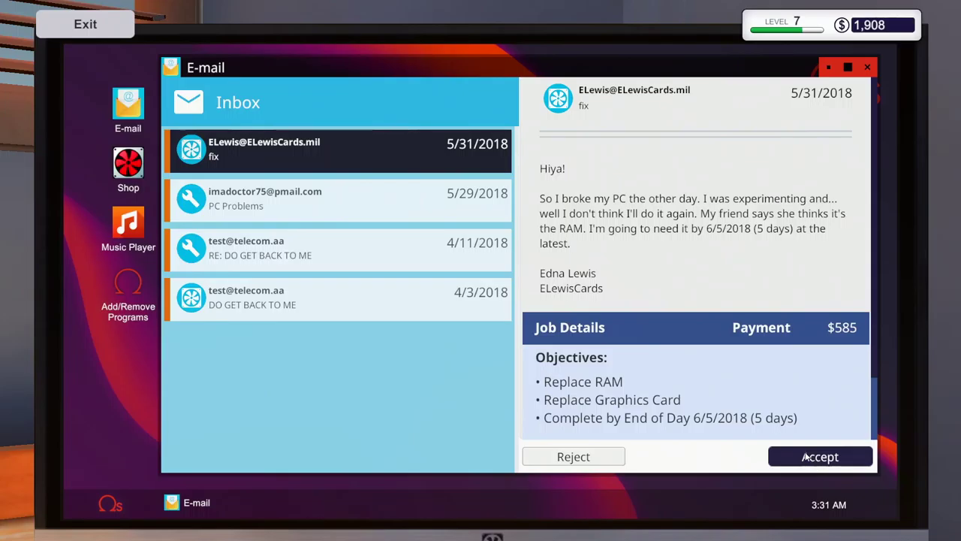
click(820, 457)
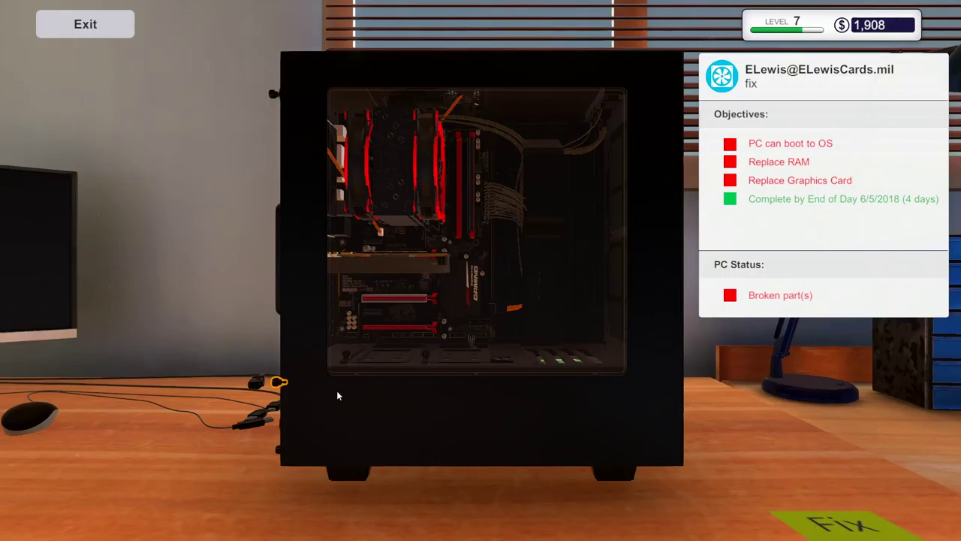
Remove the side panel, unlatch the 4 GB DFL RAM stick's clip, and open the BITS&PCs shop.
click(276, 382)
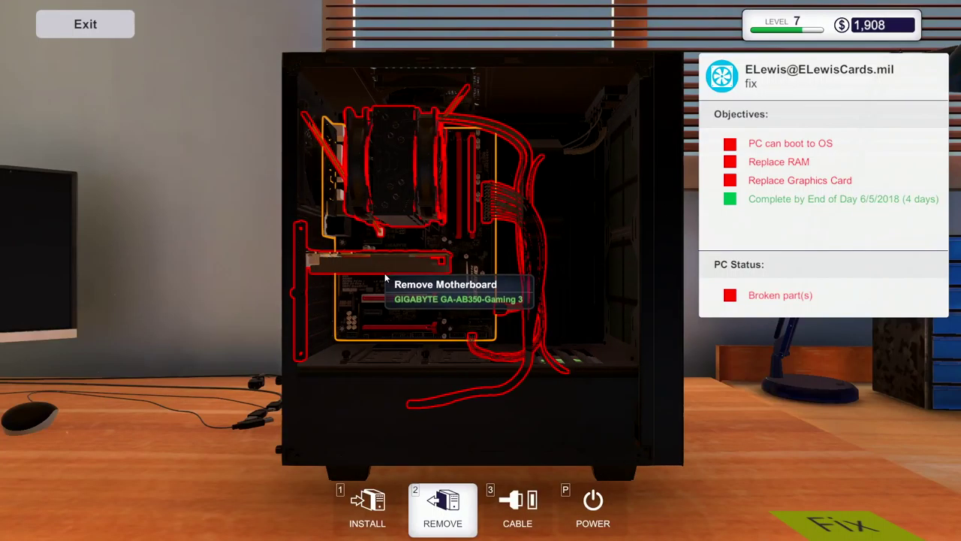
drag(381, 267, 226, 270)
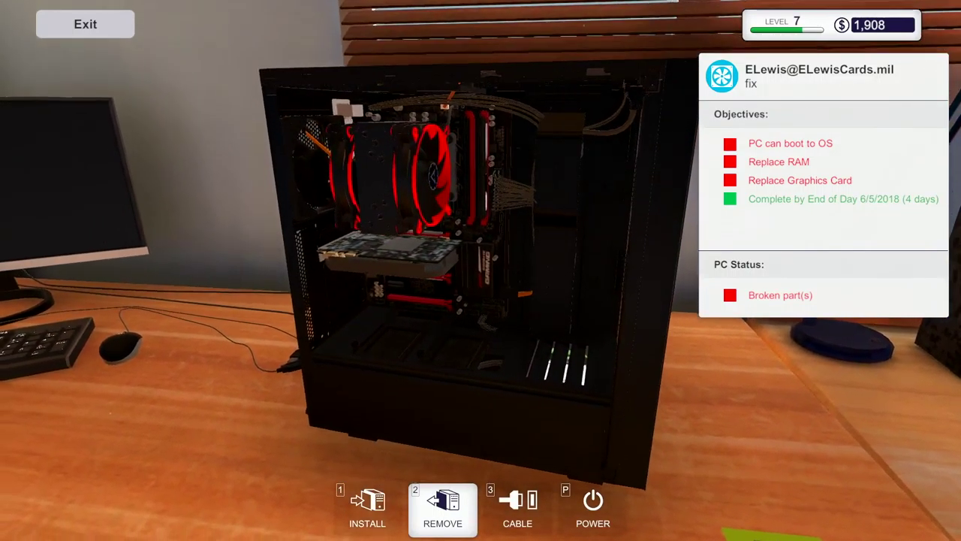
drag(375, 263, 421, 259)
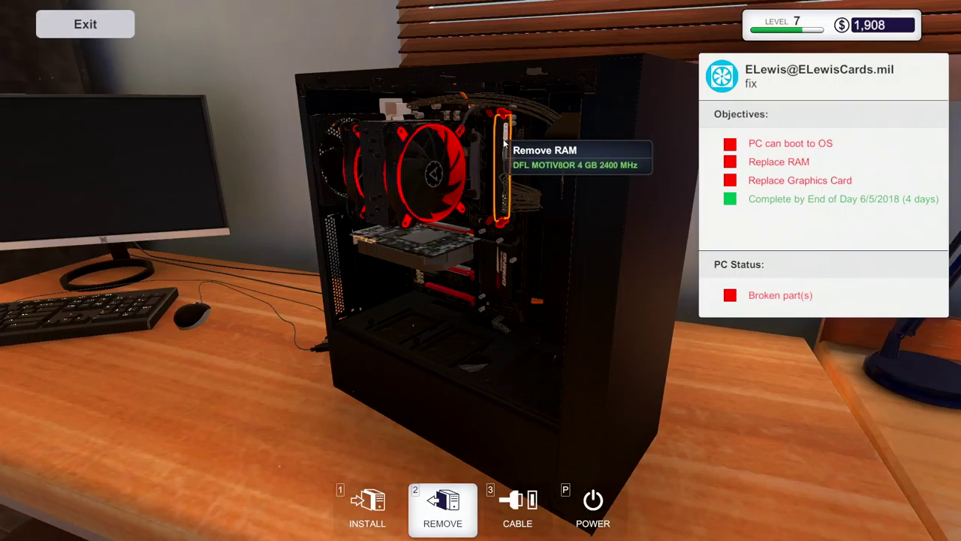
drag(504, 141, 500, 143)
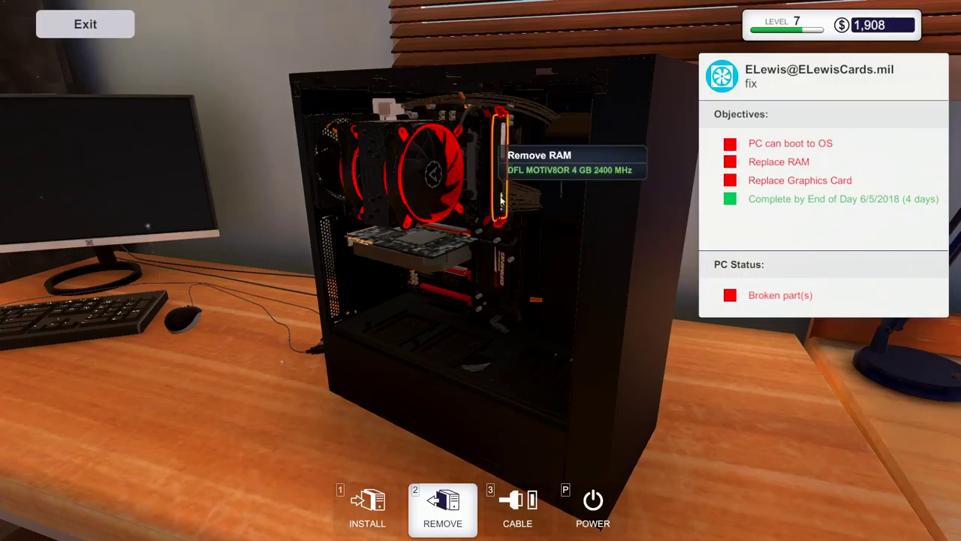
click(497, 224)
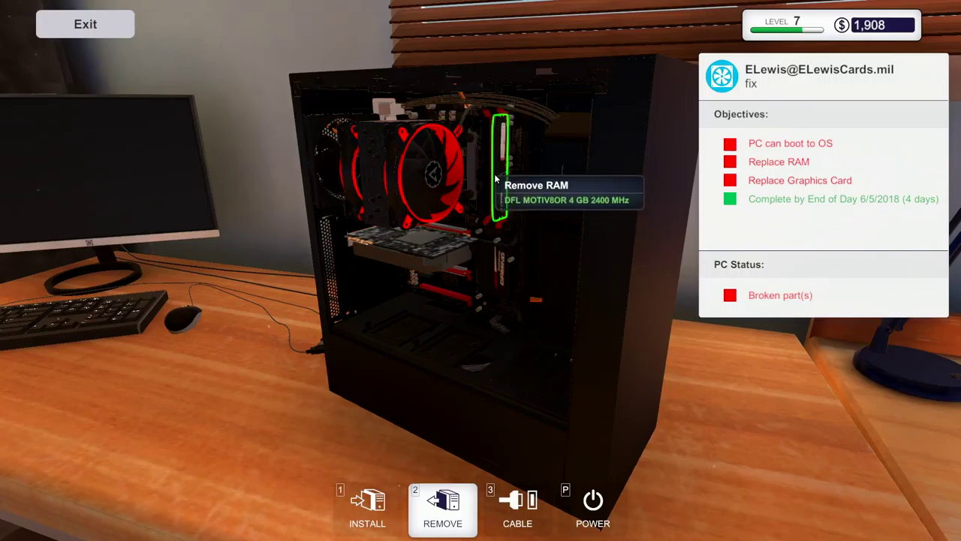
scroll(497, 179, up, 2)
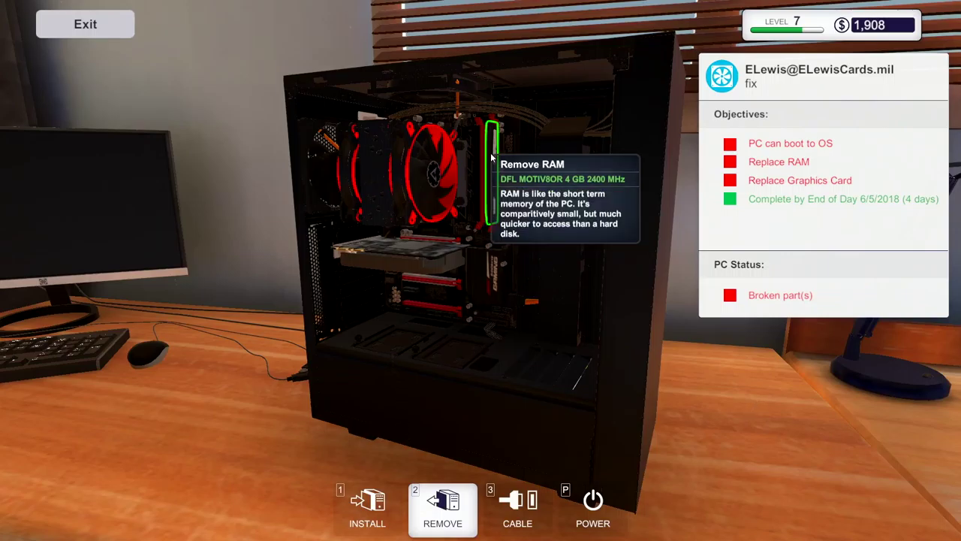
scroll(491, 158, down, 3)
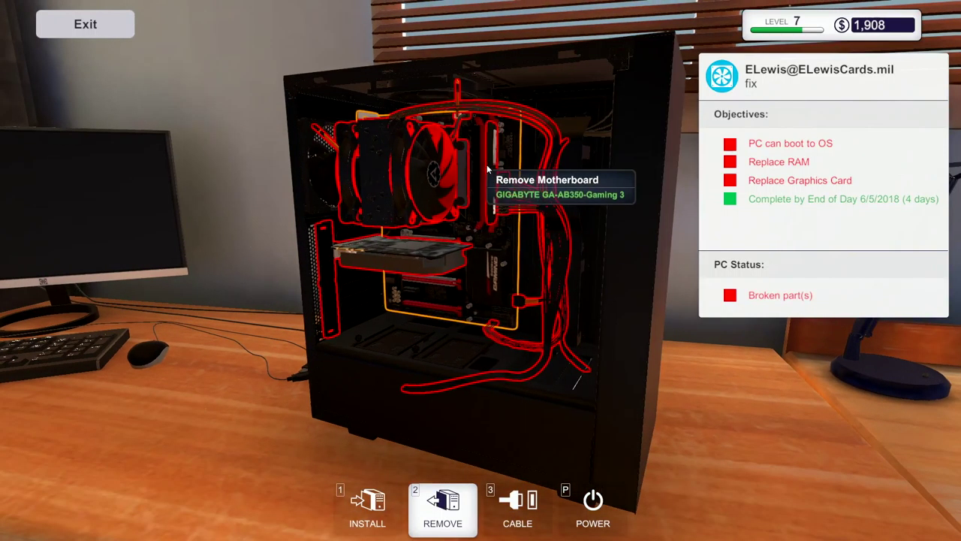
scroll(491, 150, up, 3)
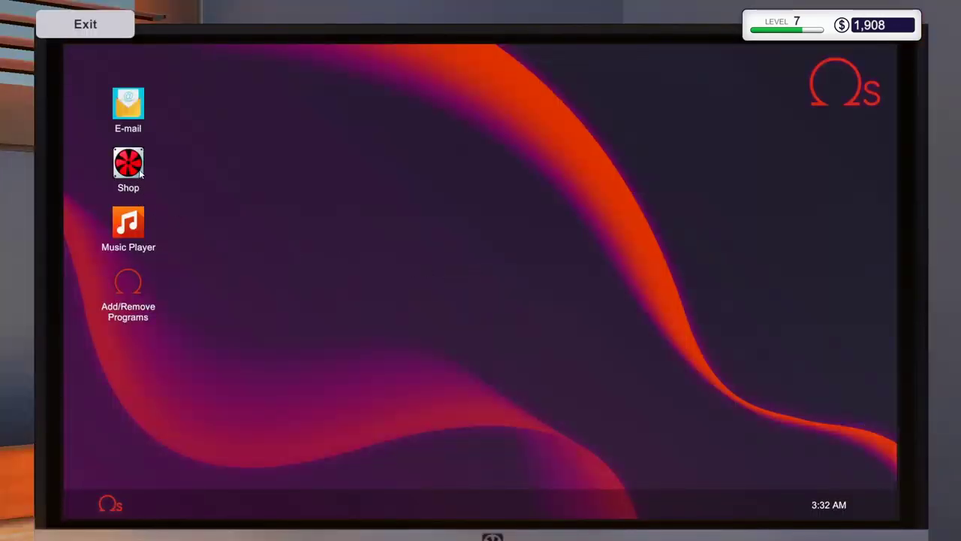
click(141, 173)
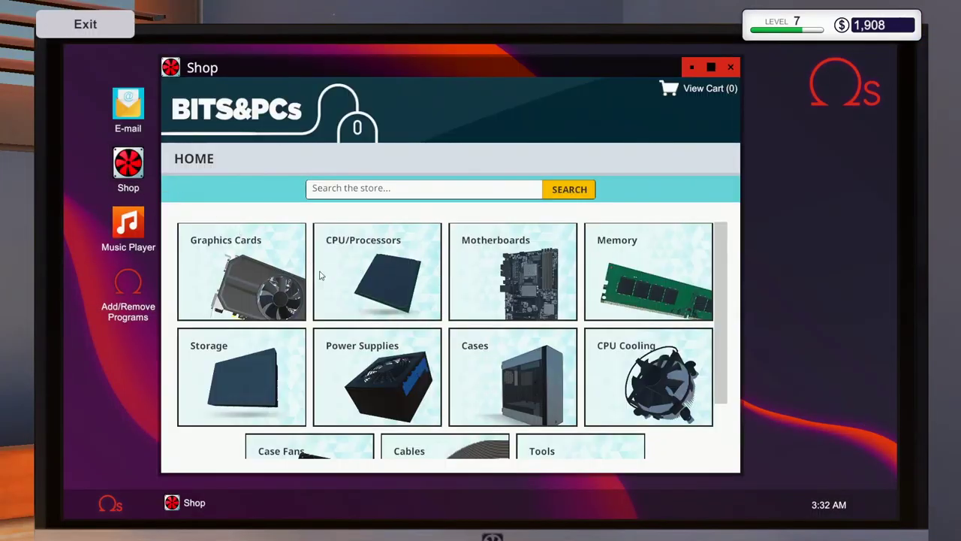
Buy replacement DFL 4 GB RAM and a Radeon R9 290, then end the day to receive them.
click(640, 270)
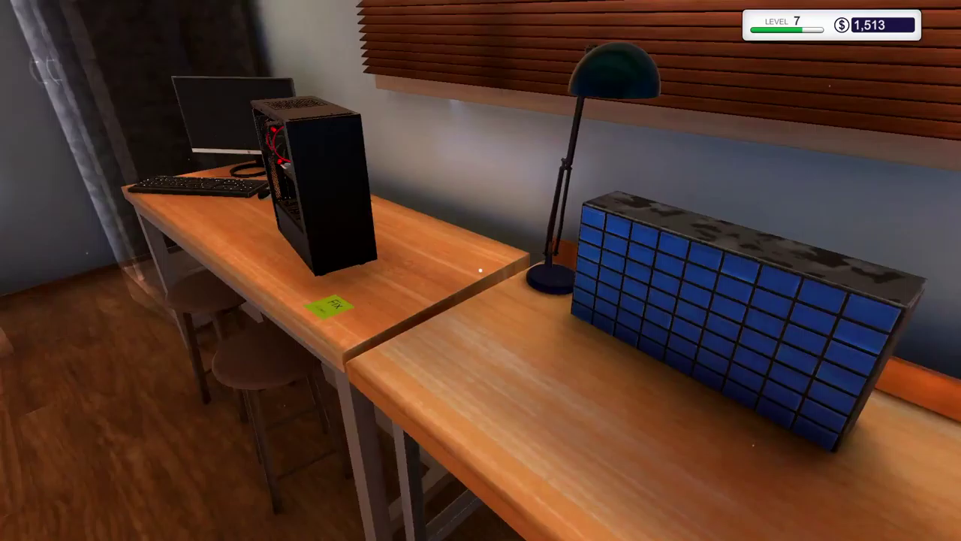
key(w)
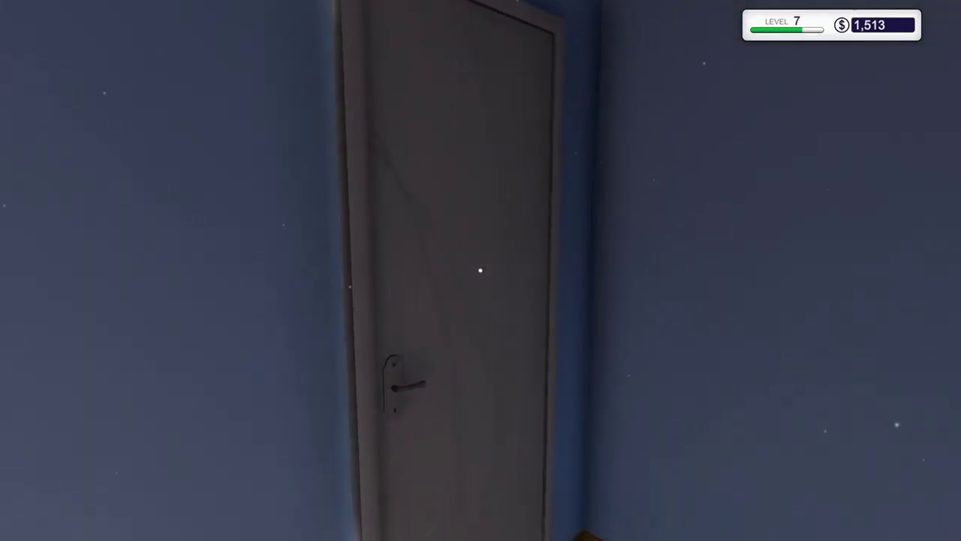
click(481, 270)
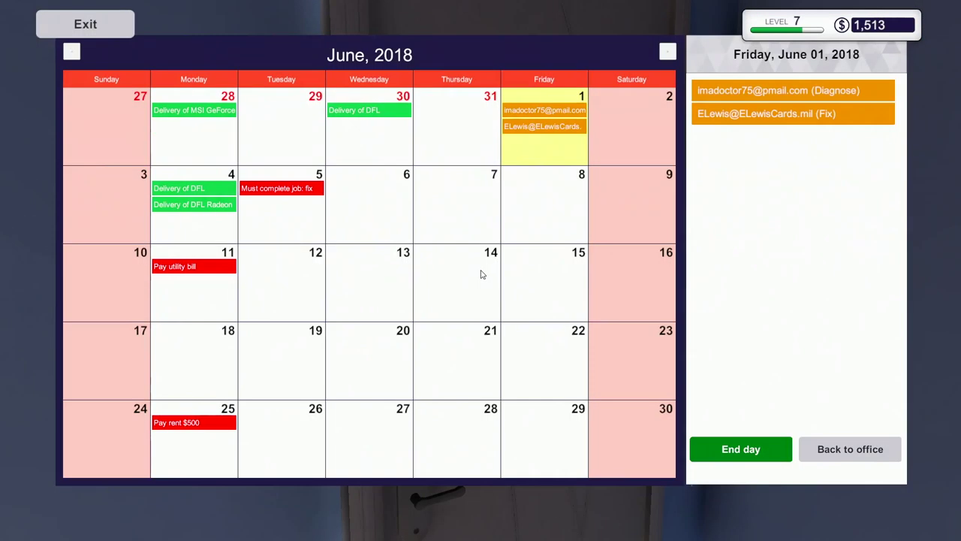
click(745, 443)
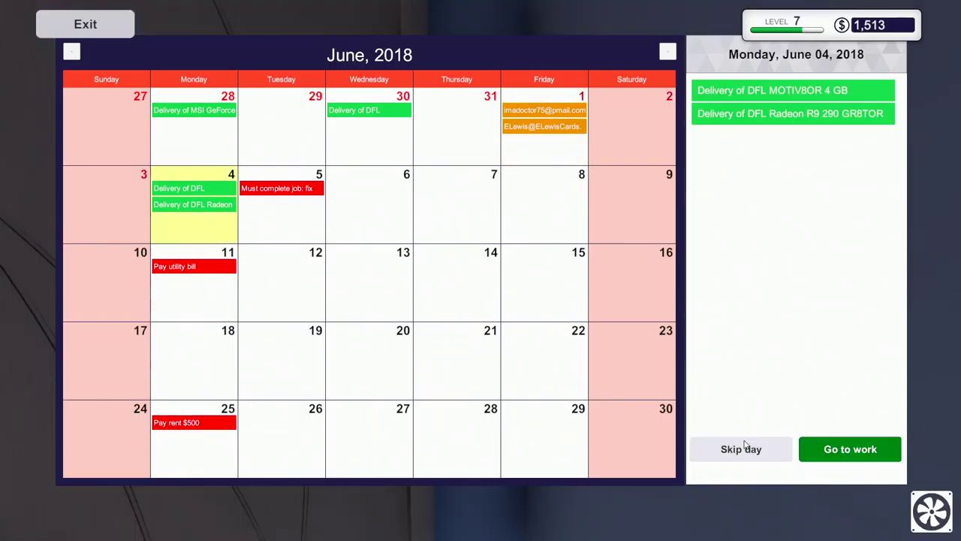
click(849, 448)
click(481, 270)
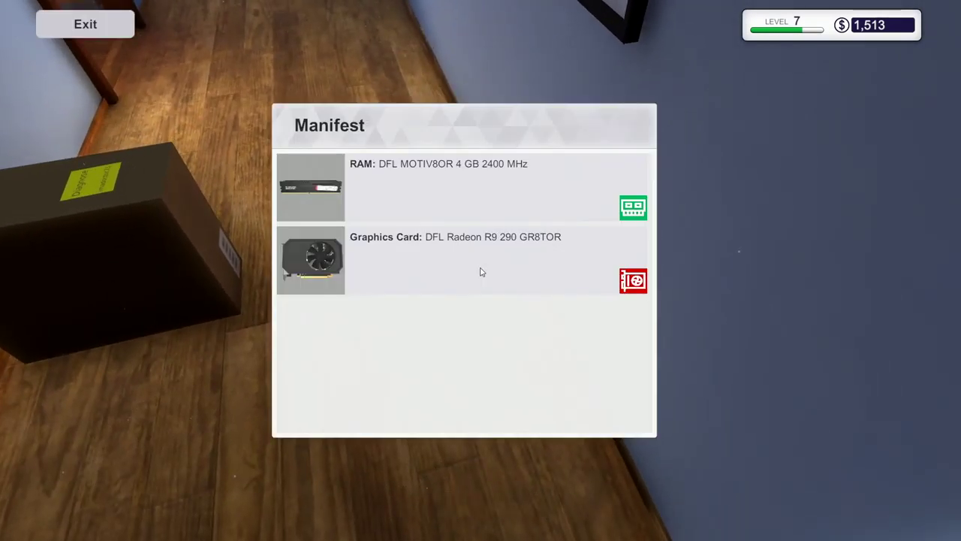
key(Escape)
Sell the spare GTX 970, broken GTX 1060 and used R9 290 graphics cards.
key(i)
click(238, 261)
scroll(588, 243, down, 2)
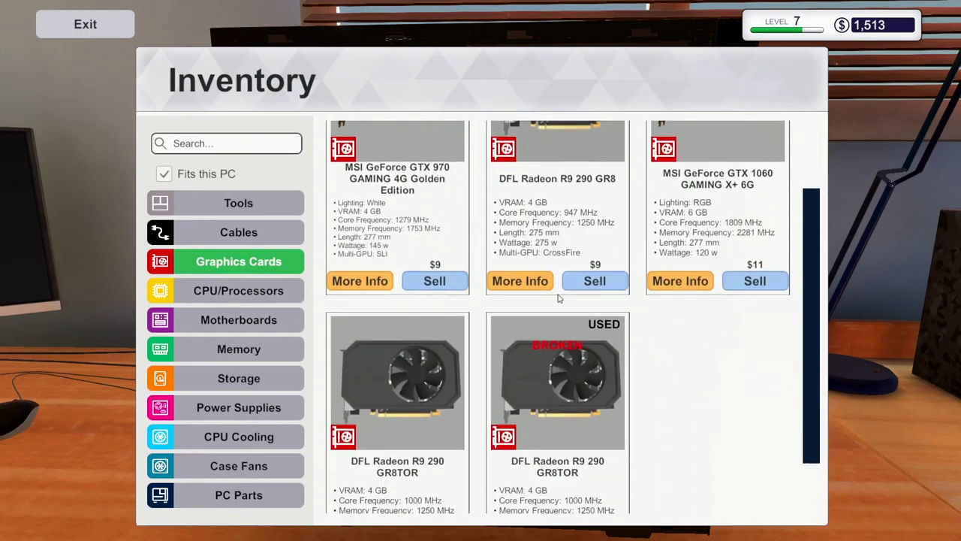
scroll(525, 300, up, 1)
click(442, 346)
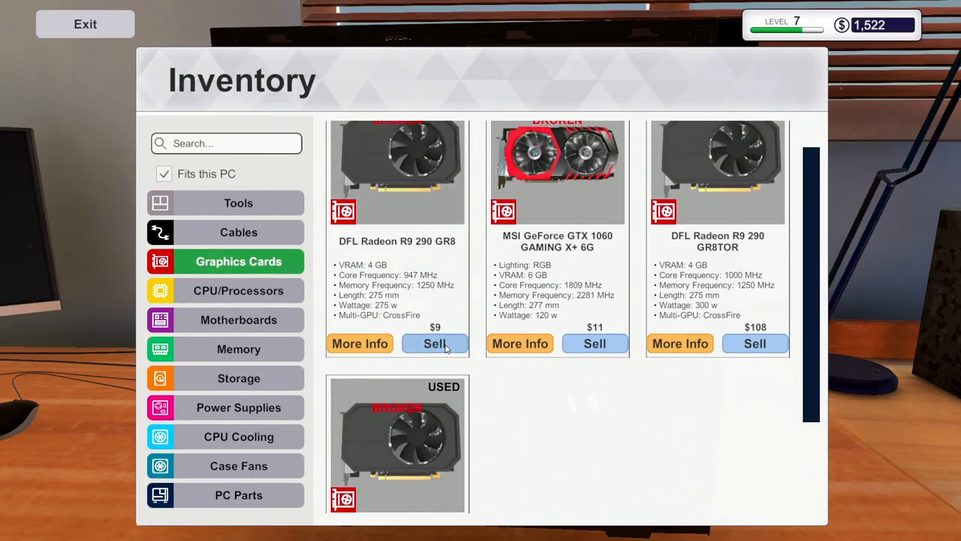
scroll(448, 345, up, 1)
click(440, 388)
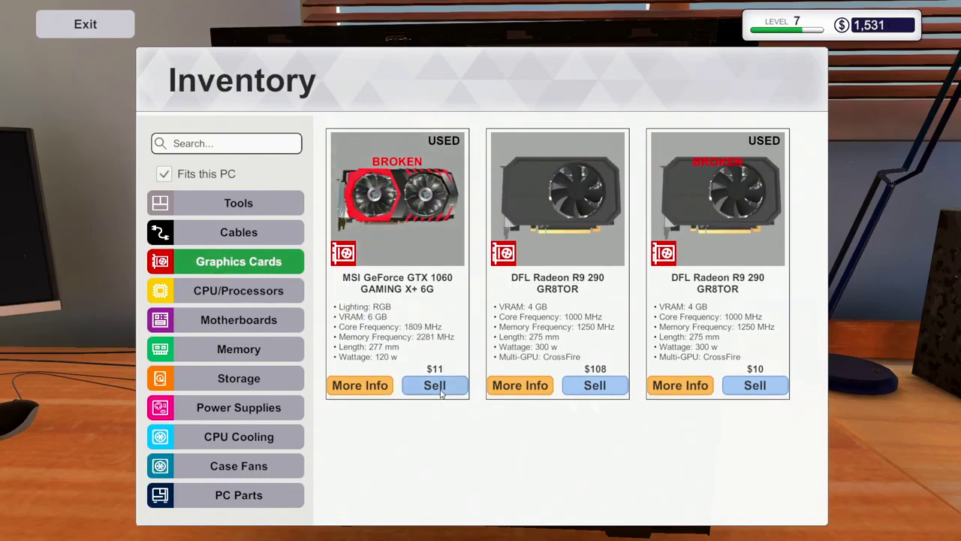
click(594, 385)
key(Escape)
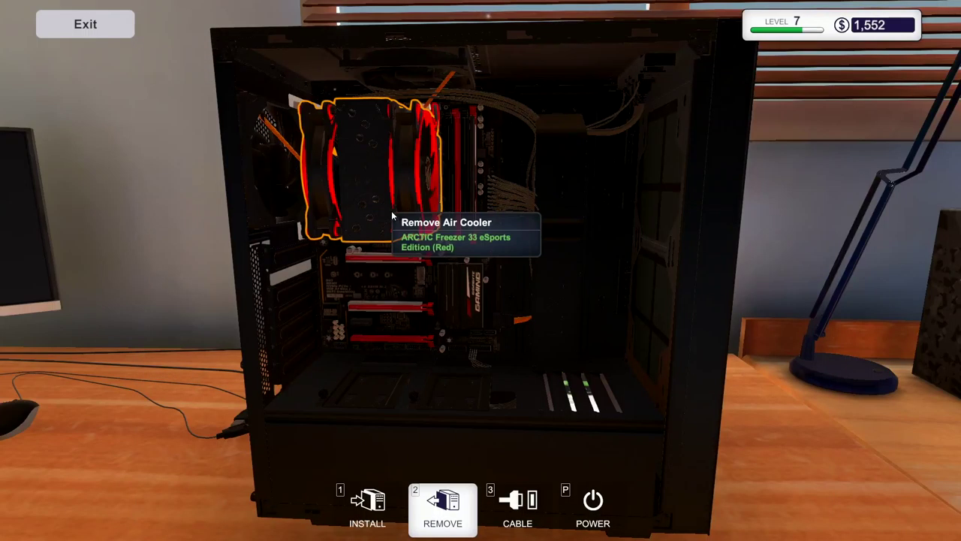
Install the new Radeon R9 290 GR8TOR in the PCIe slot.
key(1)
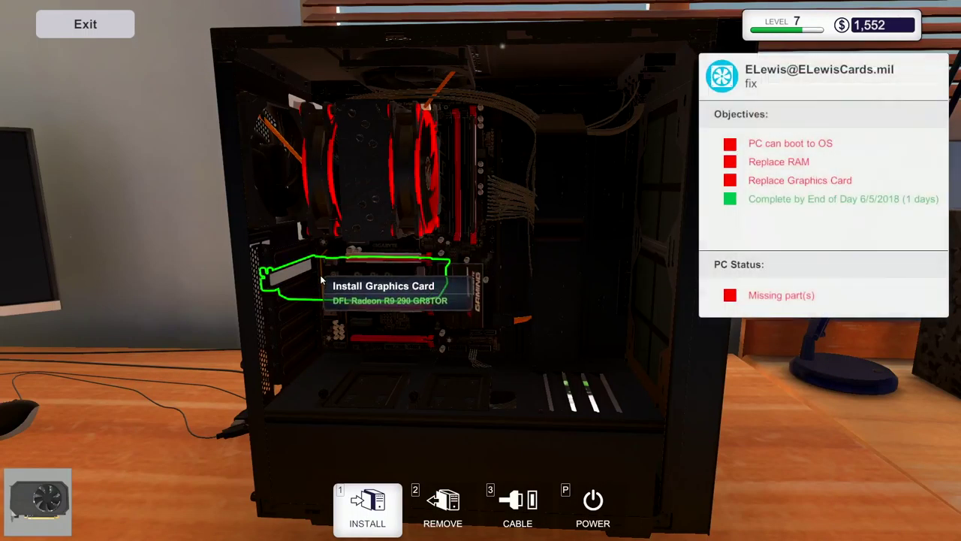
click(390, 253)
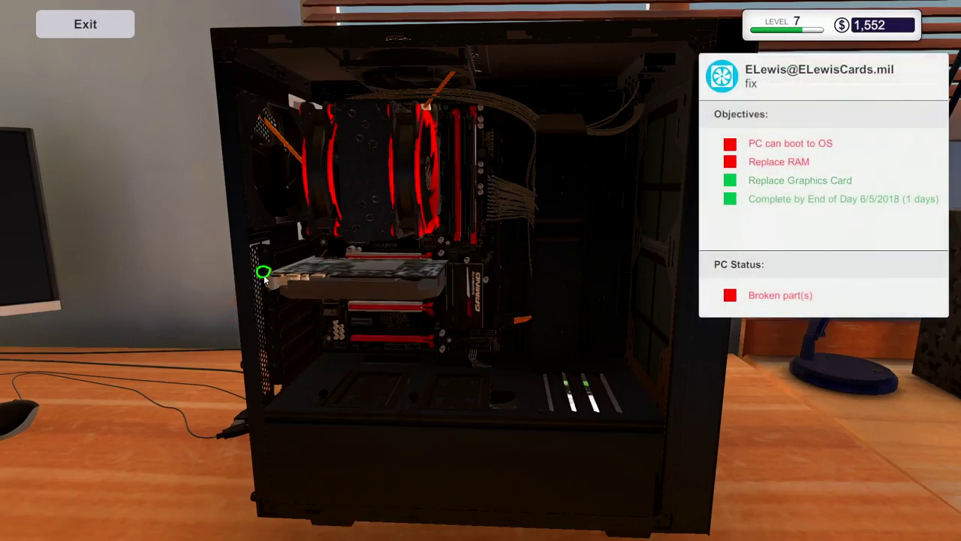
key(2)
click(360, 278)
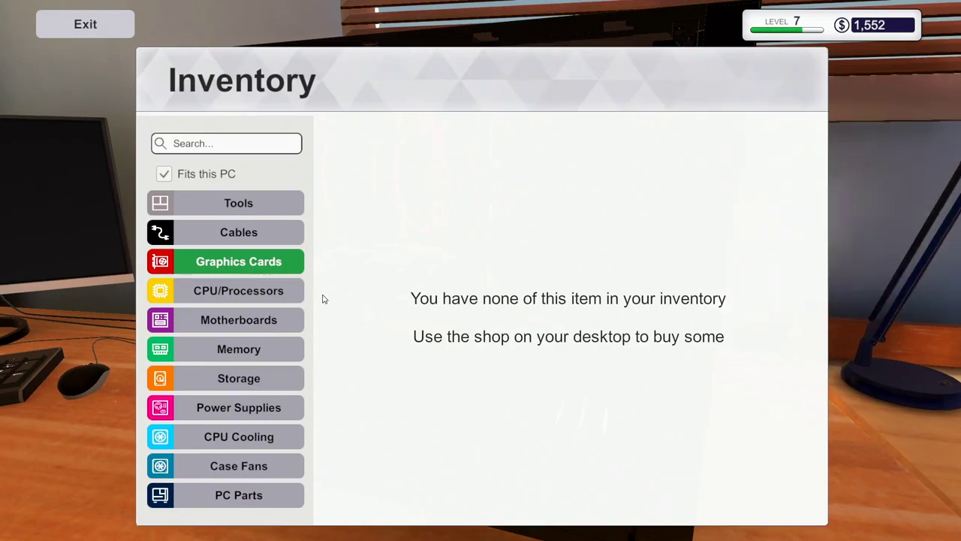
Pull out the broken RAM stick, sell it, and install the new DFL 4 GB stick.
click(232, 324)
click(236, 351)
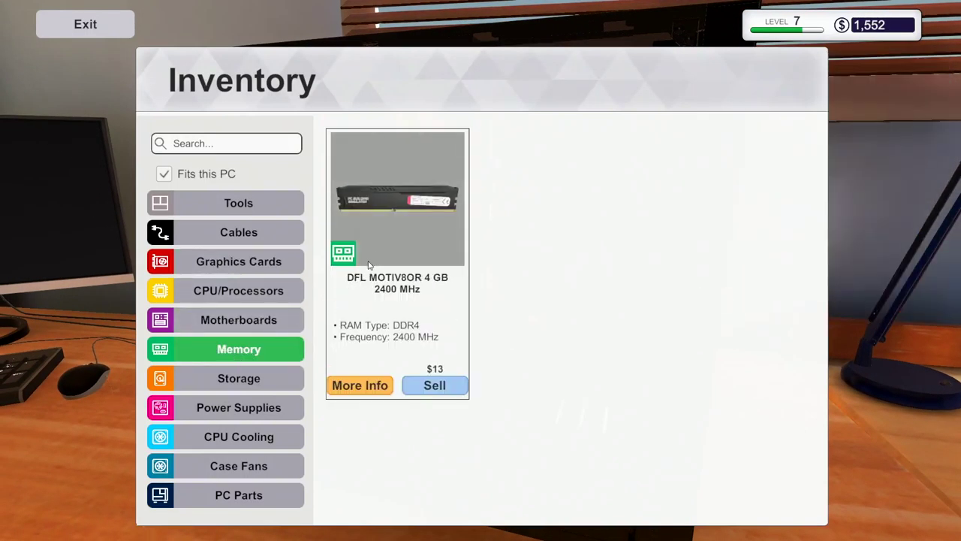
key(Escape)
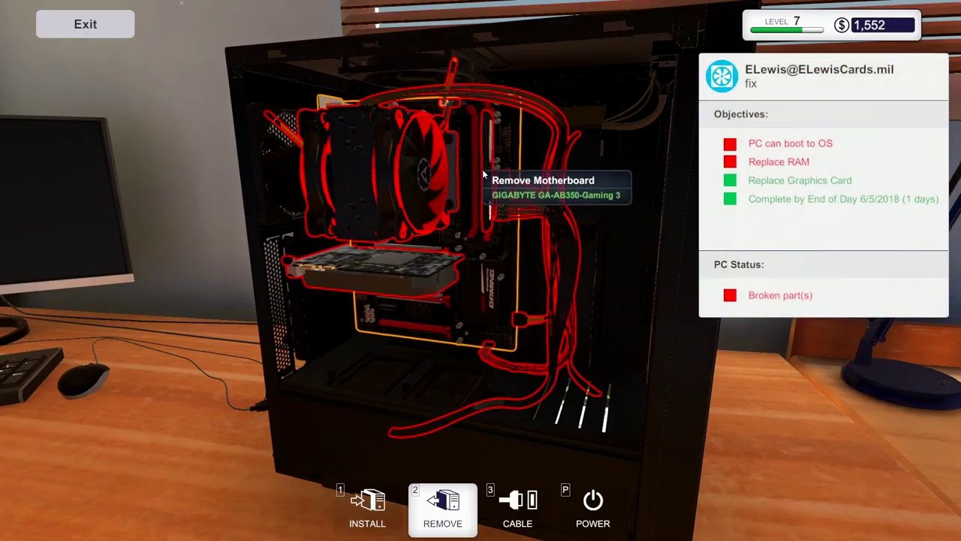
click(485, 172)
key(1)
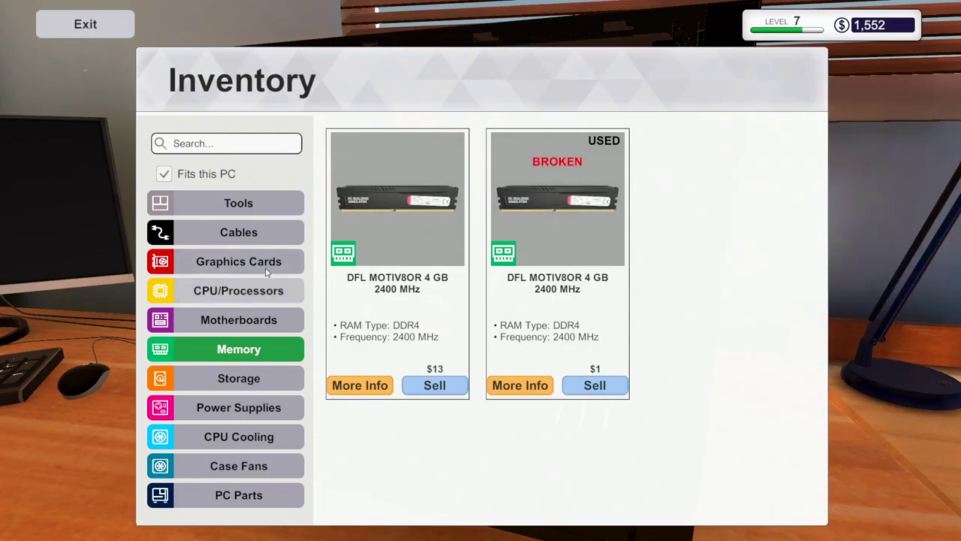
click(595, 385)
key(Escape)
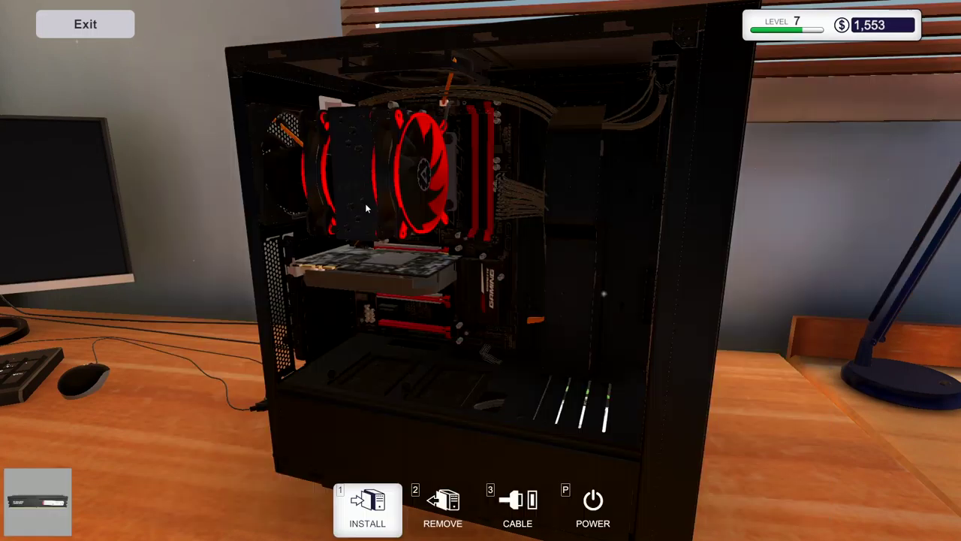
click(490, 150)
Fit the stored PCI lock back into its slot in the case.
key(i)
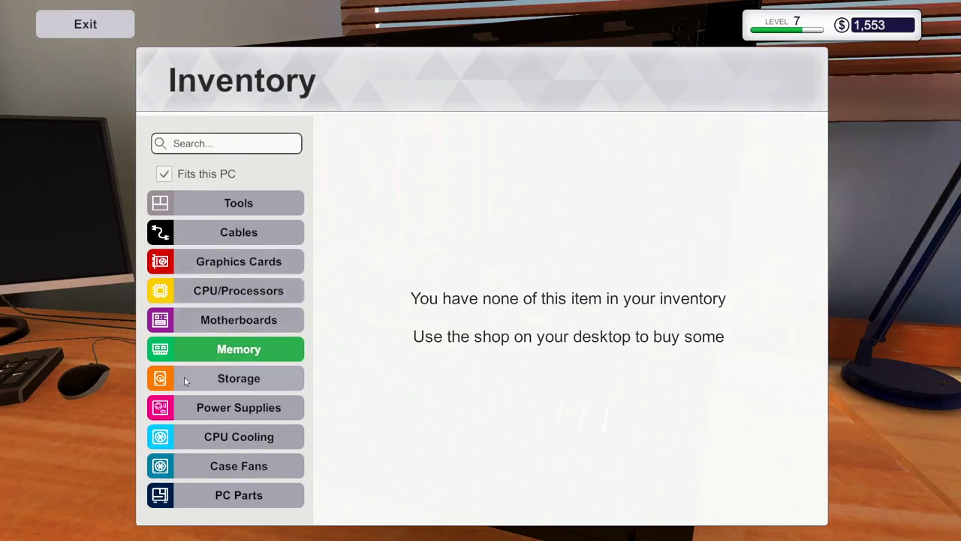
click(238, 495)
click(589, 180)
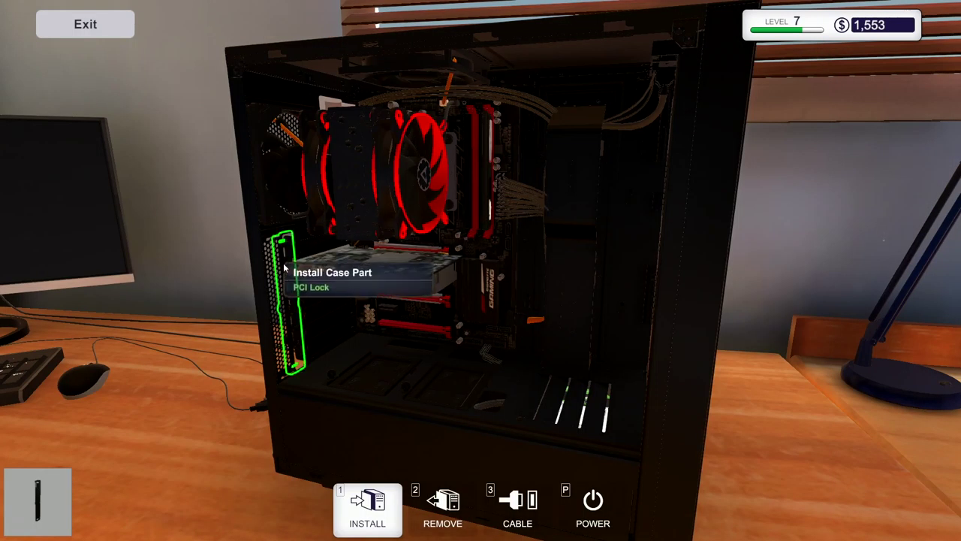
click(283, 274)
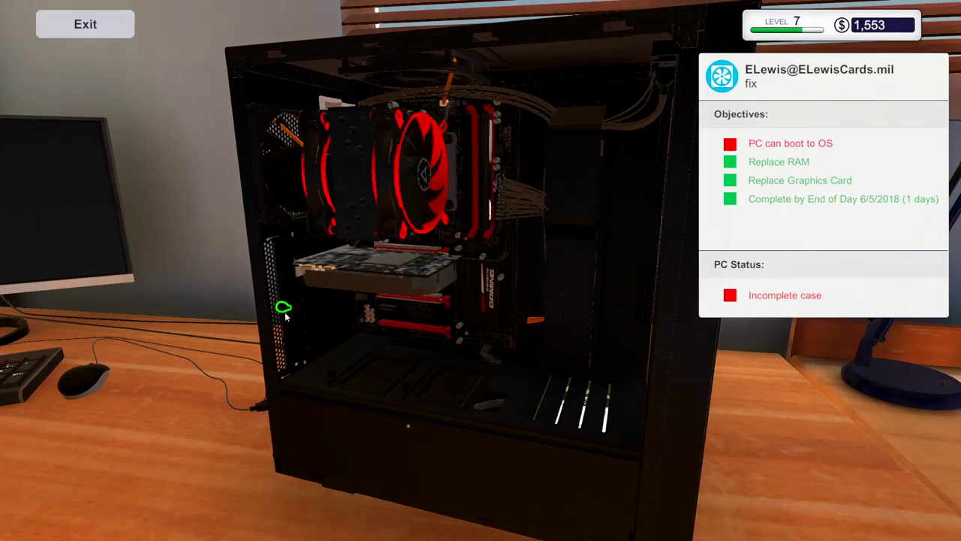
Browse the inventory categories, from CPU Cooling through Tools, ending on PC Parts.
key(2)
key(3)
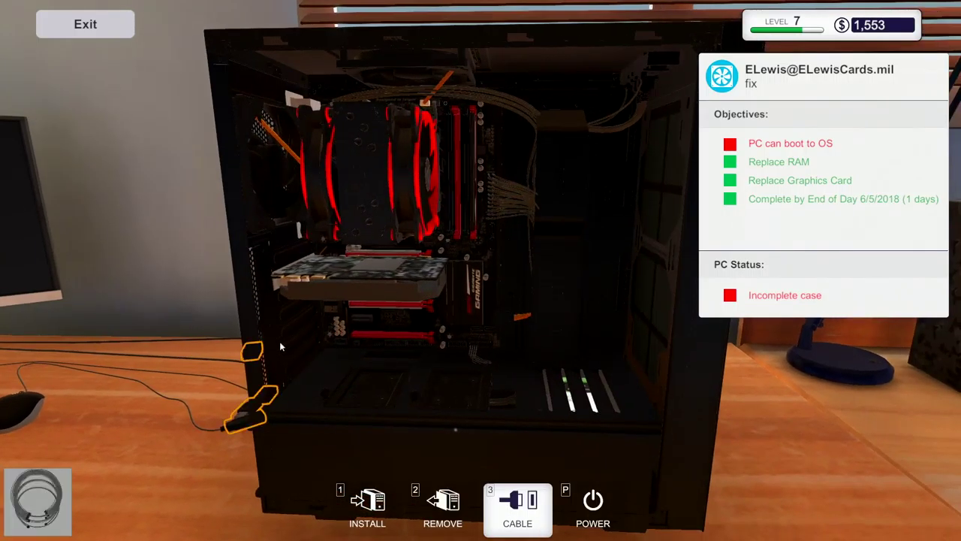
drag(282, 340, 276, 342)
scroll(276, 342, down, 3)
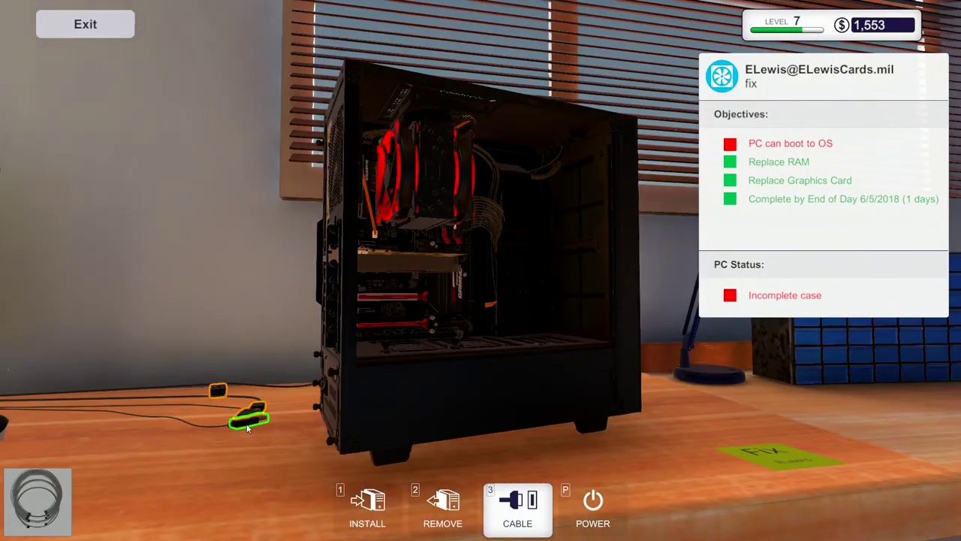
key(1)
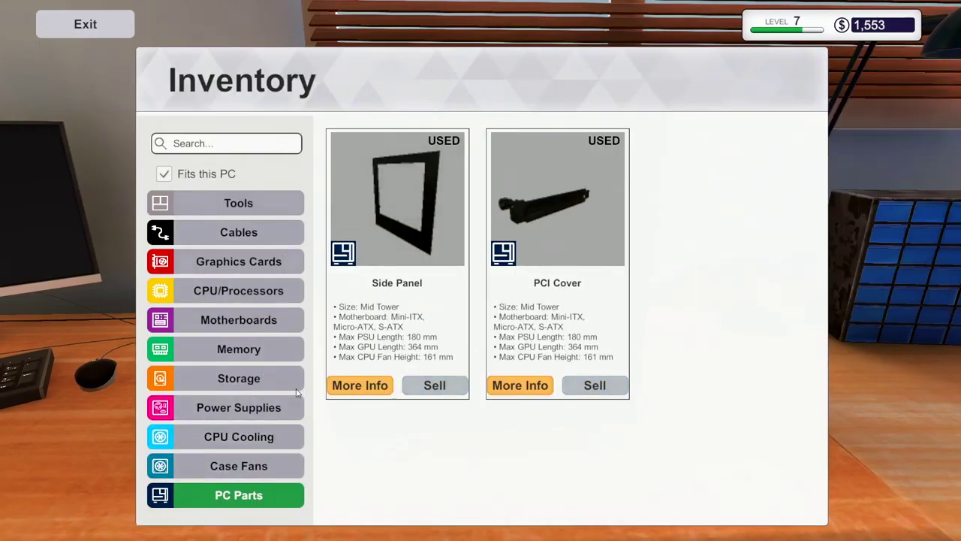
click(246, 439)
click(238, 407)
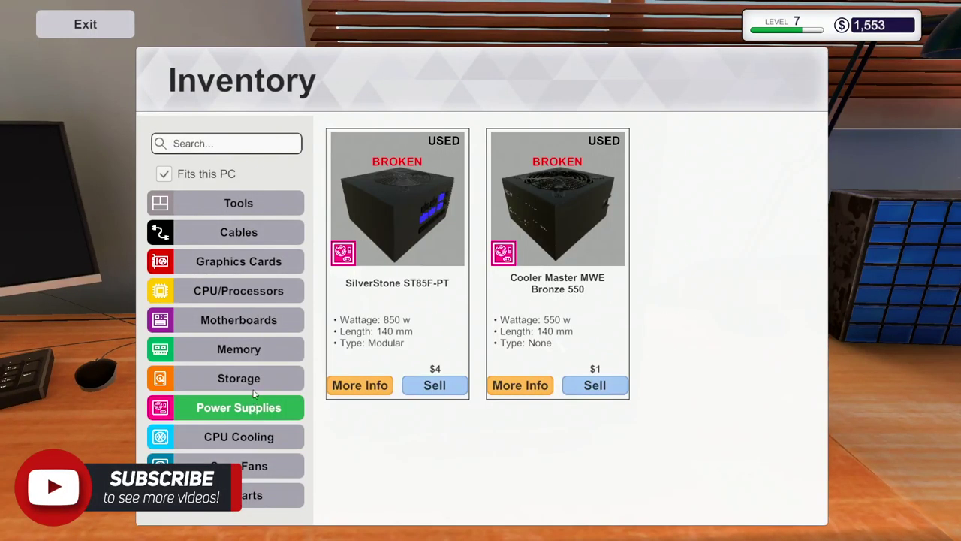
click(239, 378)
click(239, 348)
click(238, 291)
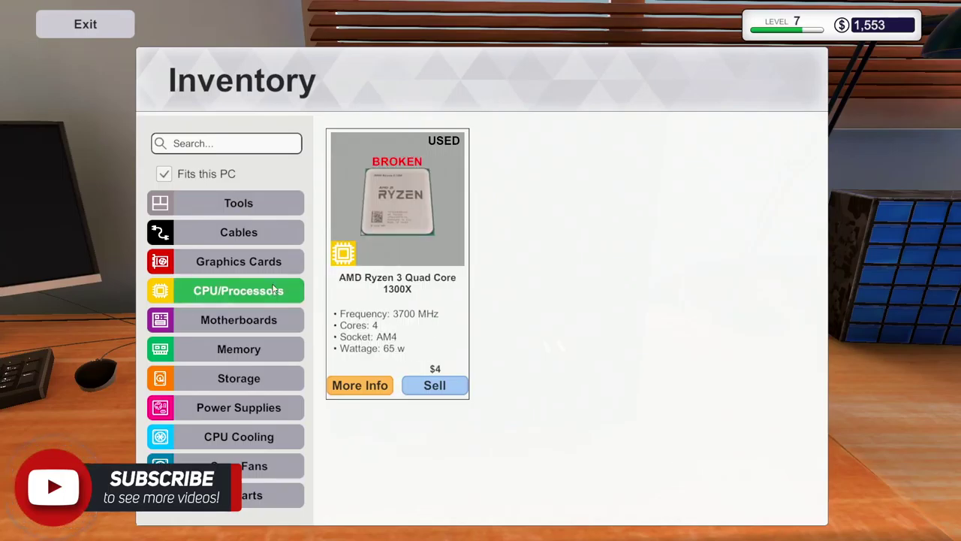
click(239, 261)
click(238, 232)
click(239, 203)
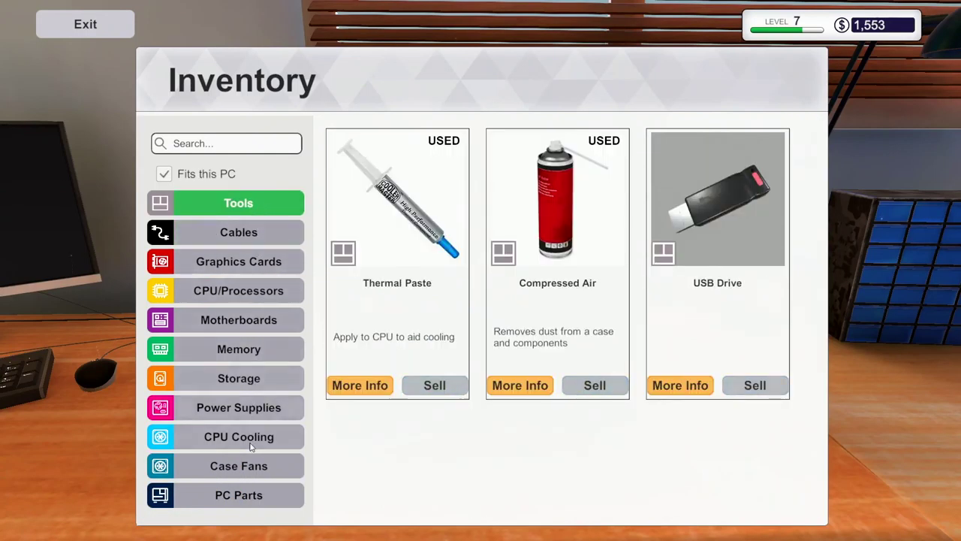
click(239, 494)
key(Escape)
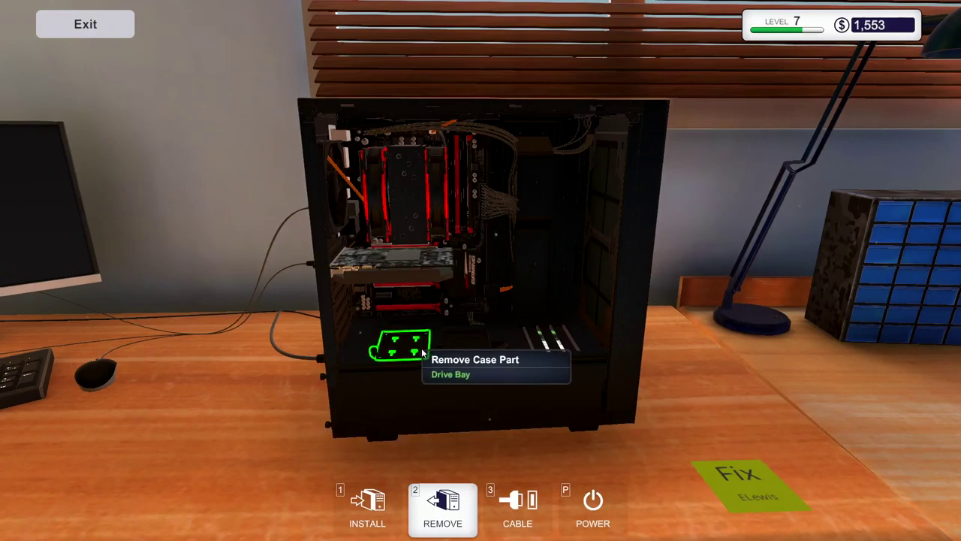
Pick the side panel from the case parts and mount it back onto the case.
key(1)
click(383, 255)
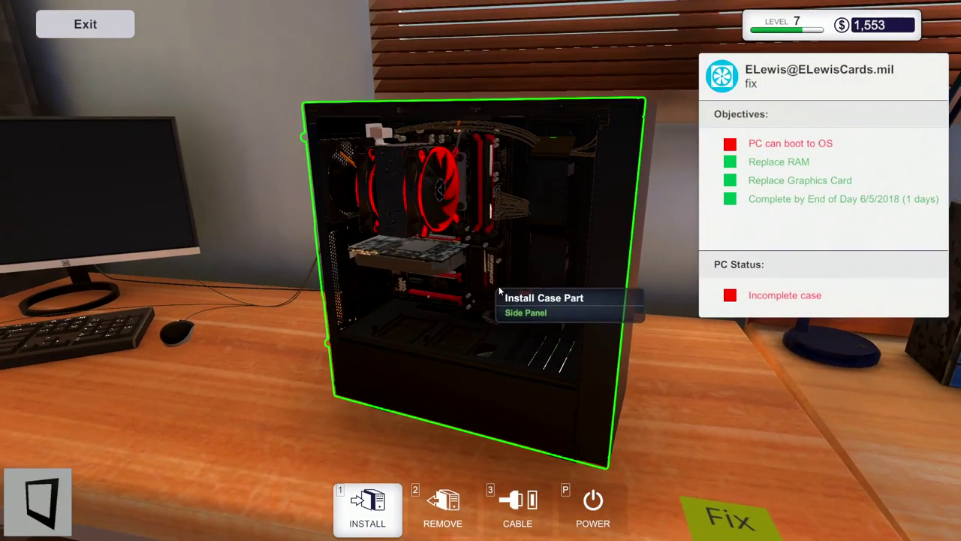
click(540, 315)
drag(434, 337, 430, 361)
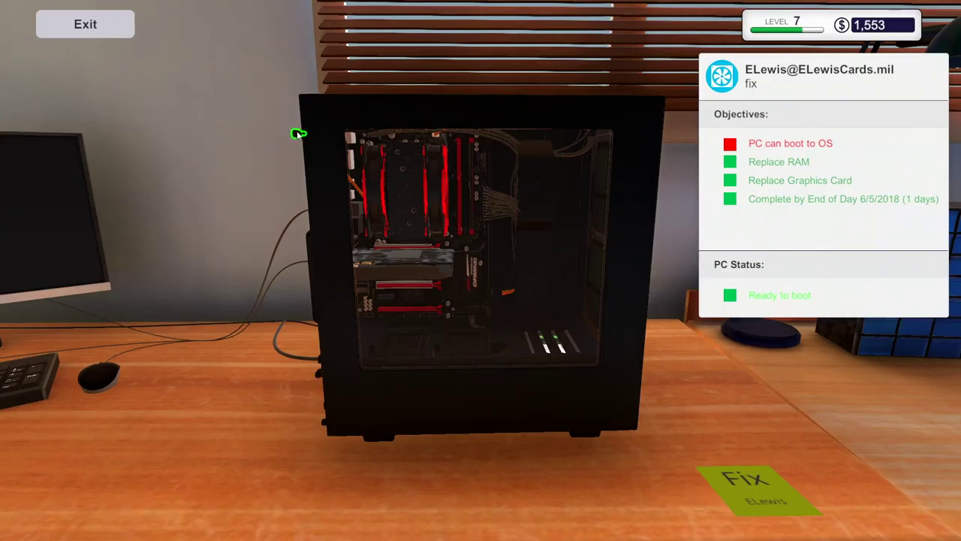
key(2)
drag(559, 294, 526, 291)
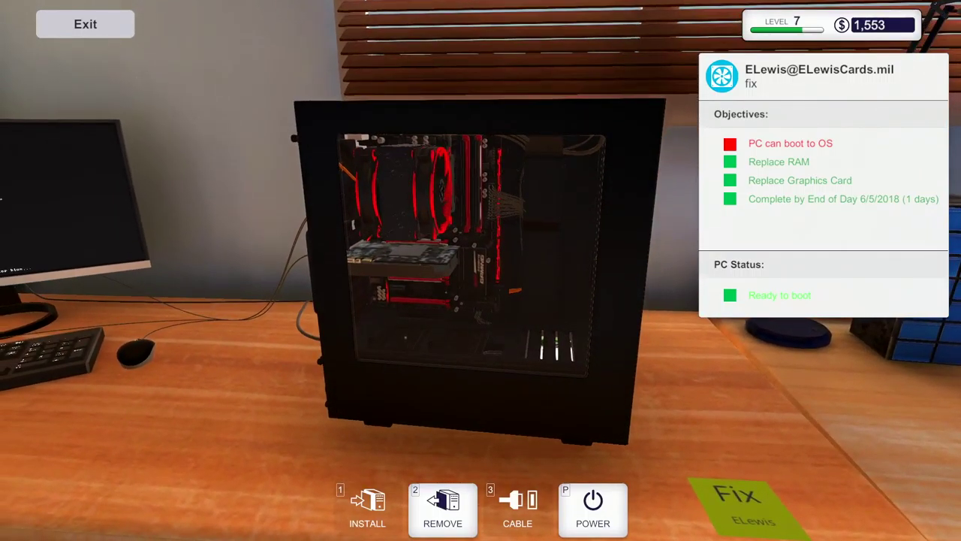
Plug the USB Drive from the tools into the case's front port to boot the PC.
key(Escape)
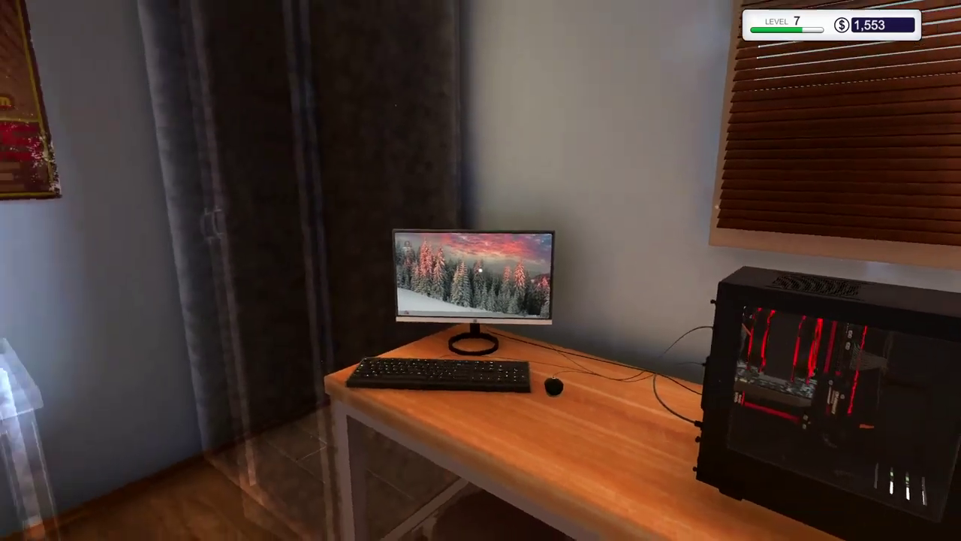
click(481, 271)
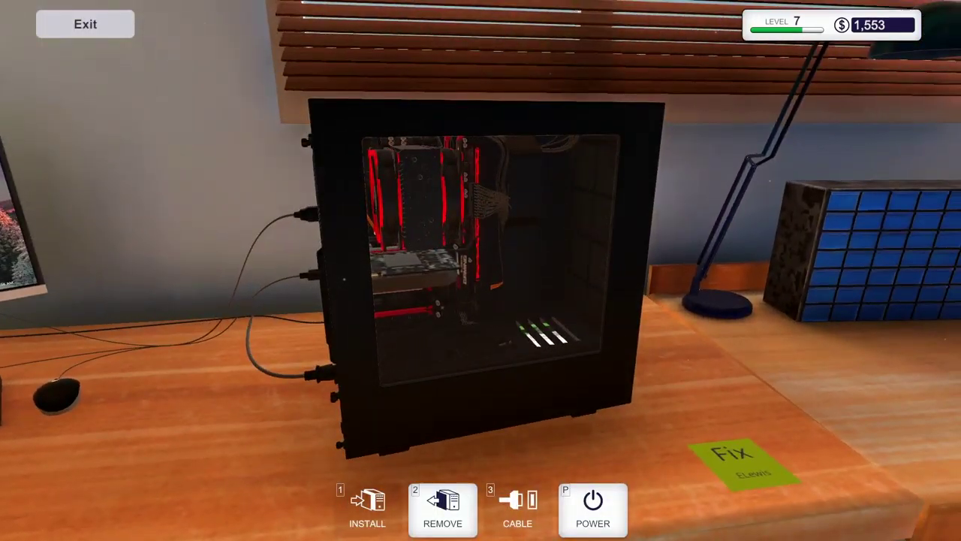
key(1)
click(670, 183)
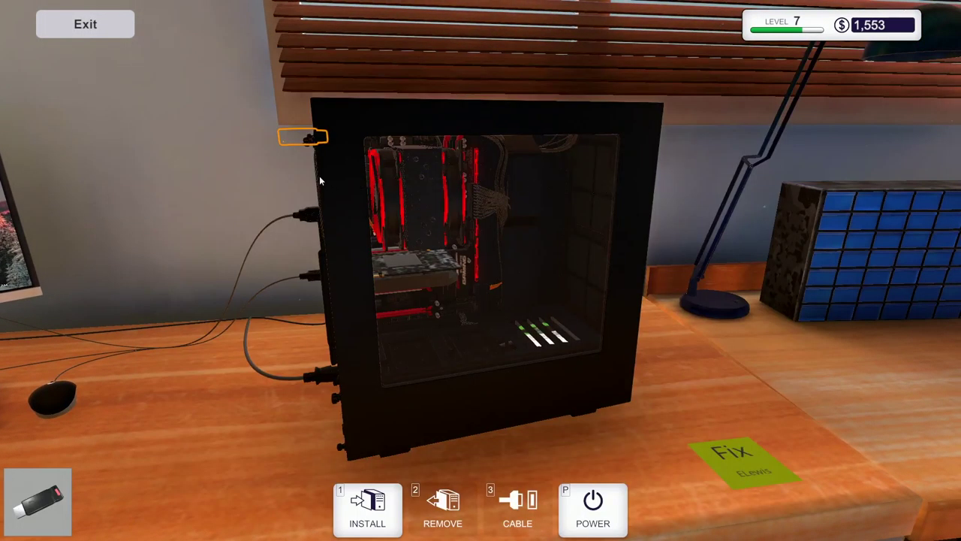
click(292, 140)
key(Escape)
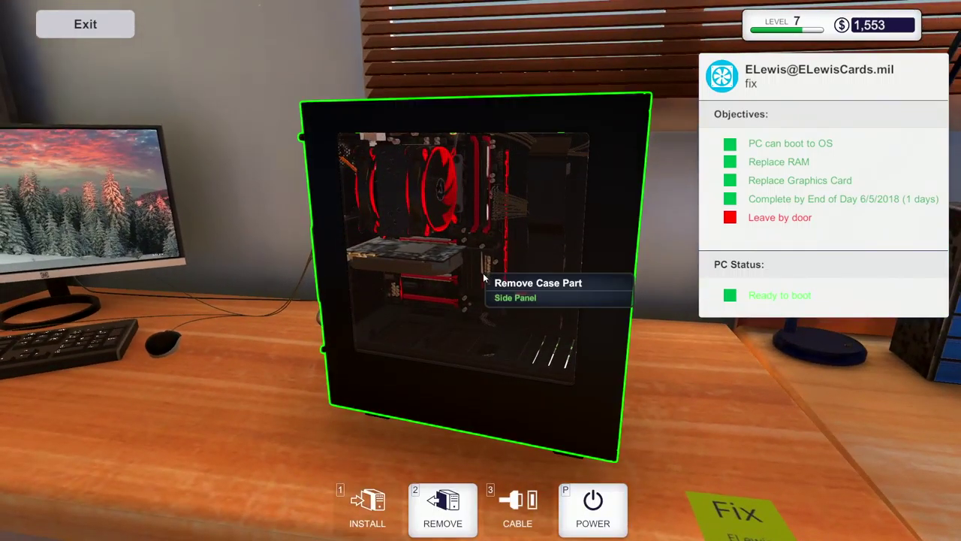
key(Escape)
Look through the add and remove lists in Add/Remove Programs, then close it.
click(481, 270)
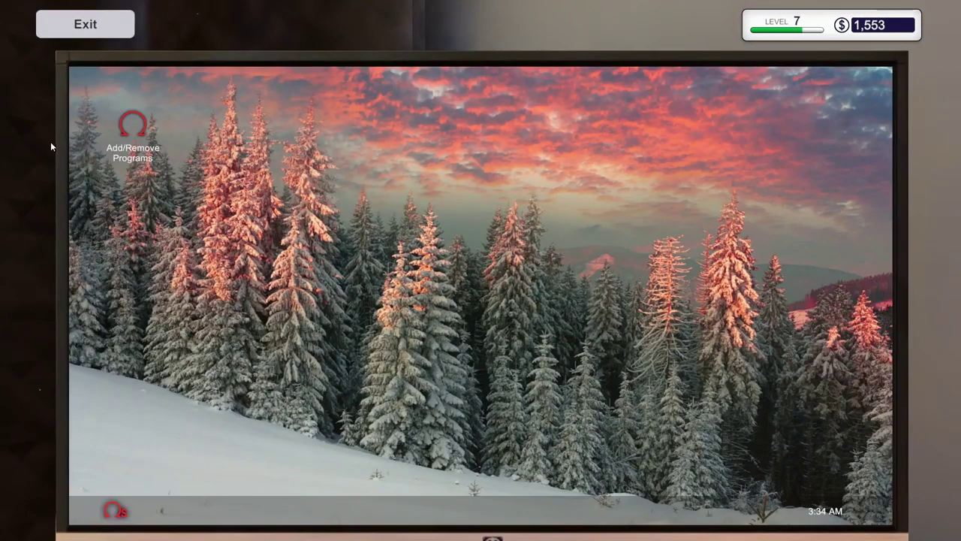
double_click(140, 131)
click(383, 116)
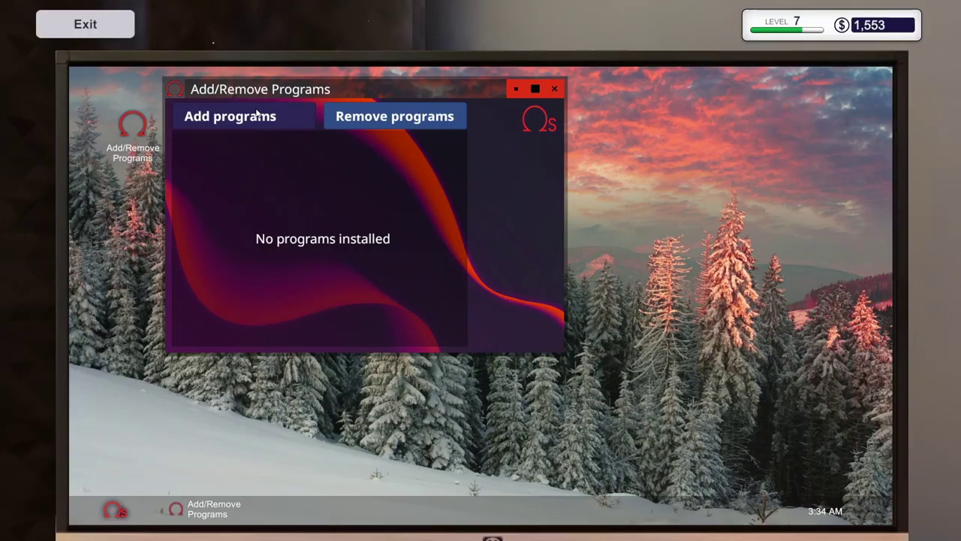
click(255, 115)
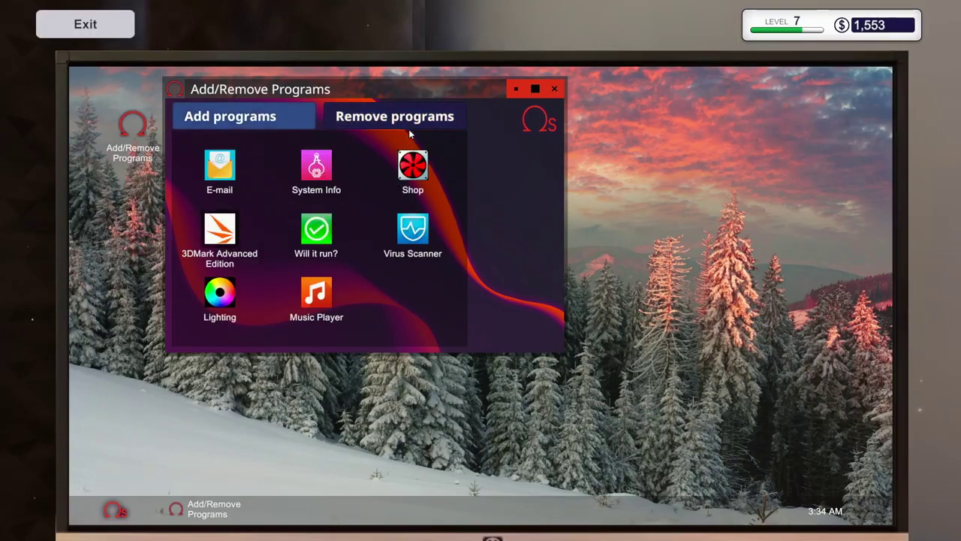
click(552, 90)
key(Escape)
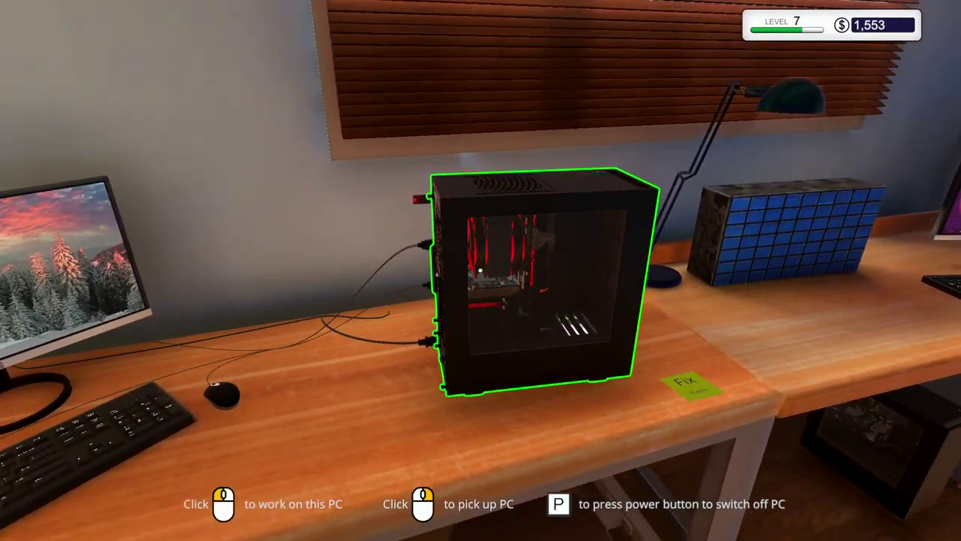
Carry the finished PC to the hallway and put the next customer's PC on the bench.
right_click(481, 270)
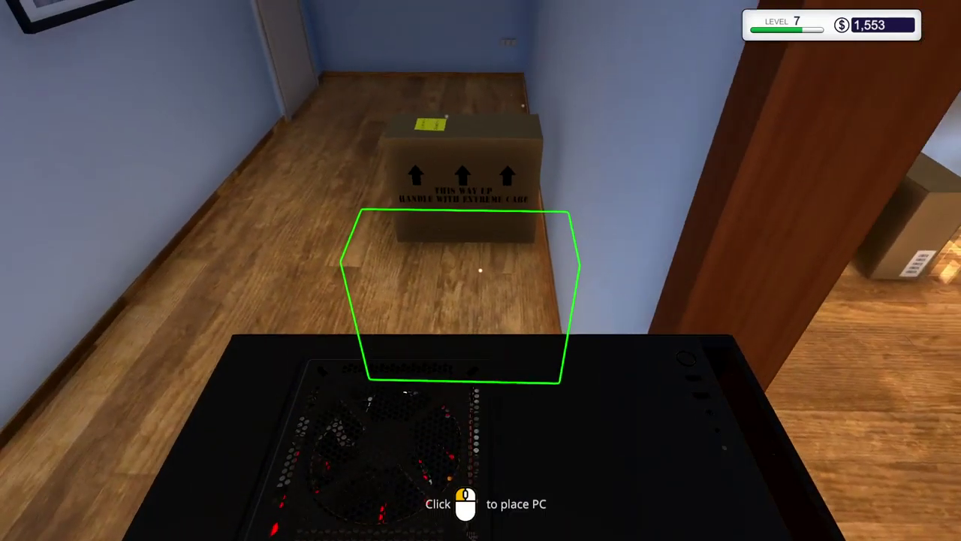
click(481, 271)
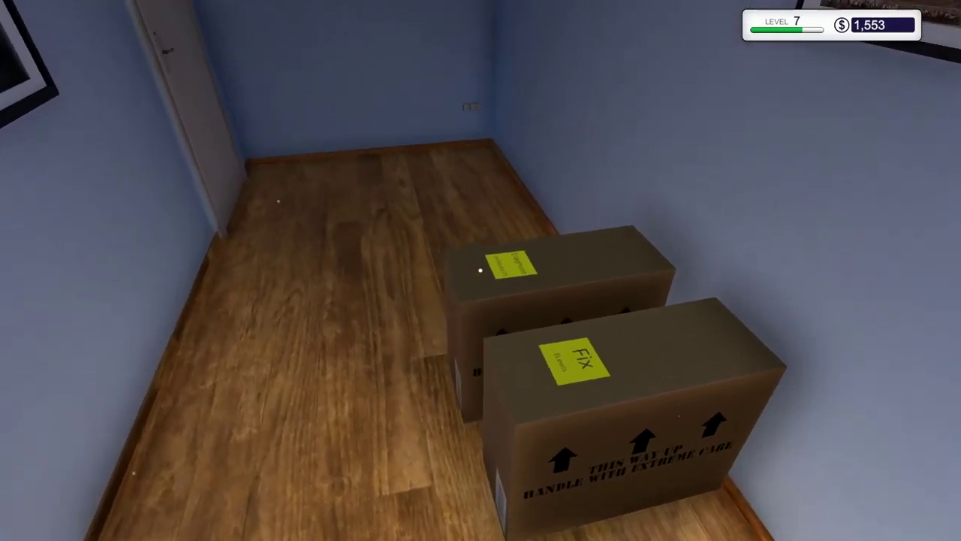
click(480, 270)
click(480, 270)
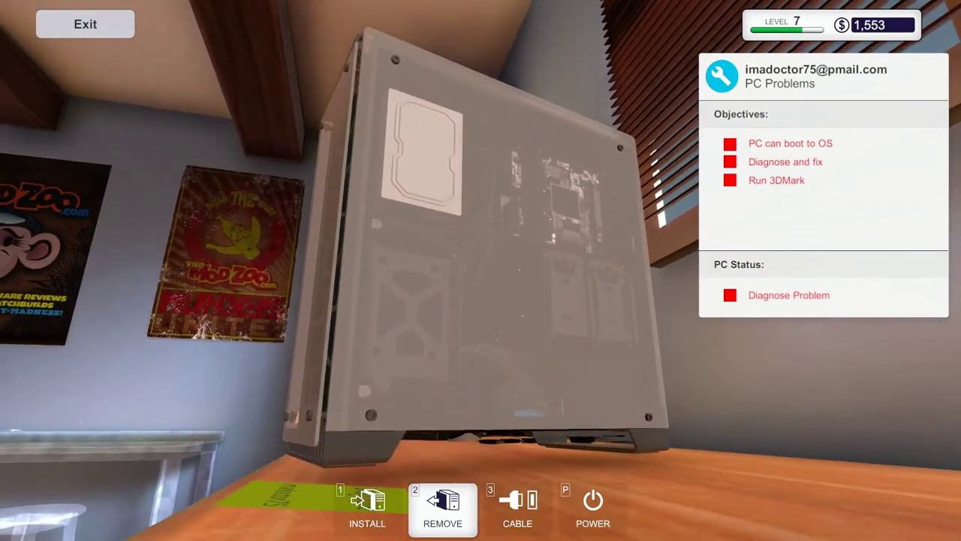
Plug the power and display cables into the case's rear ports, graphics card and PSU.
drag(480, 271, 376, 225)
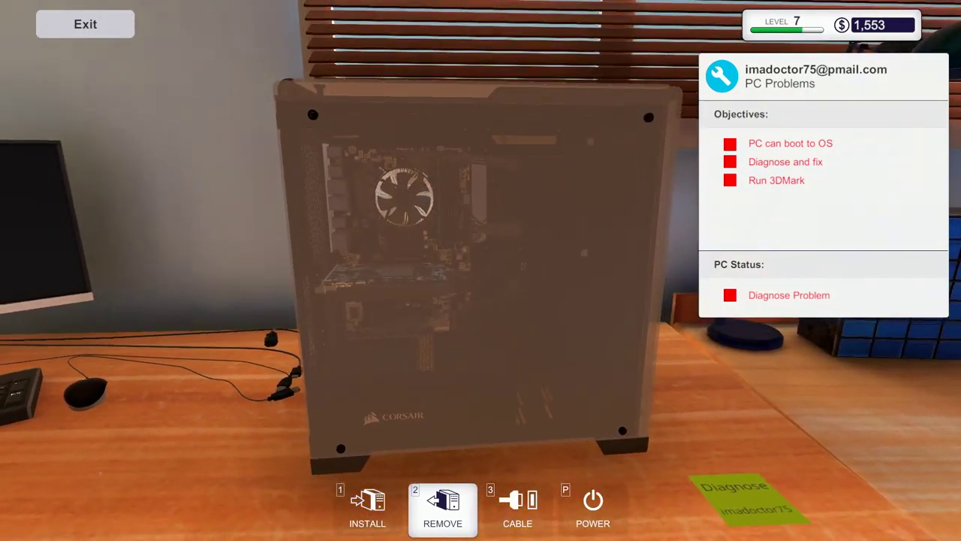
drag(376, 300, 300, 375)
key(3)
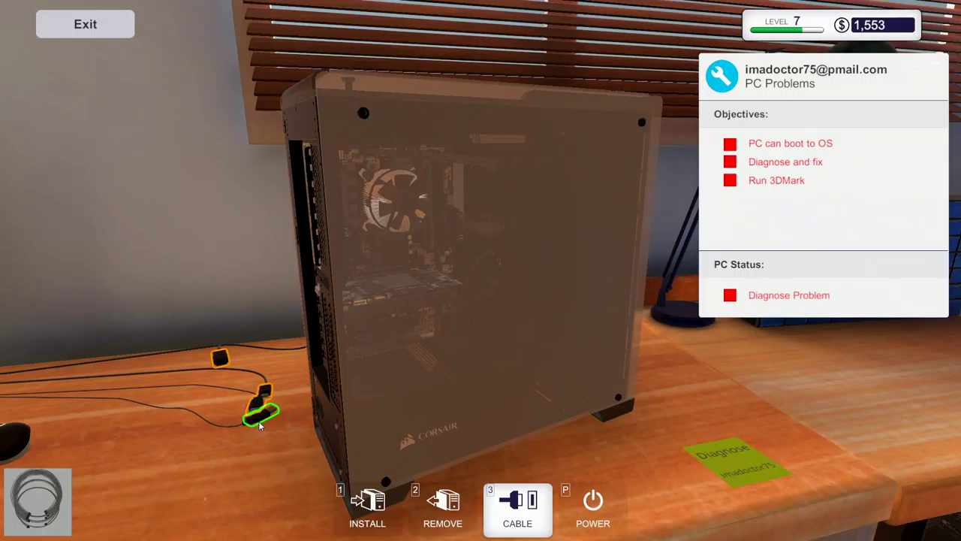
drag(264, 405, 314, 202)
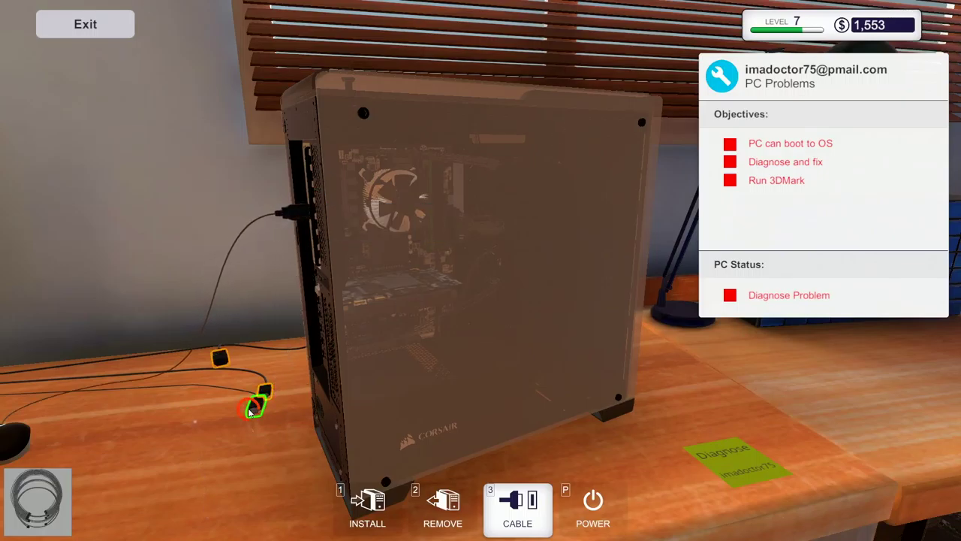
click(313, 201)
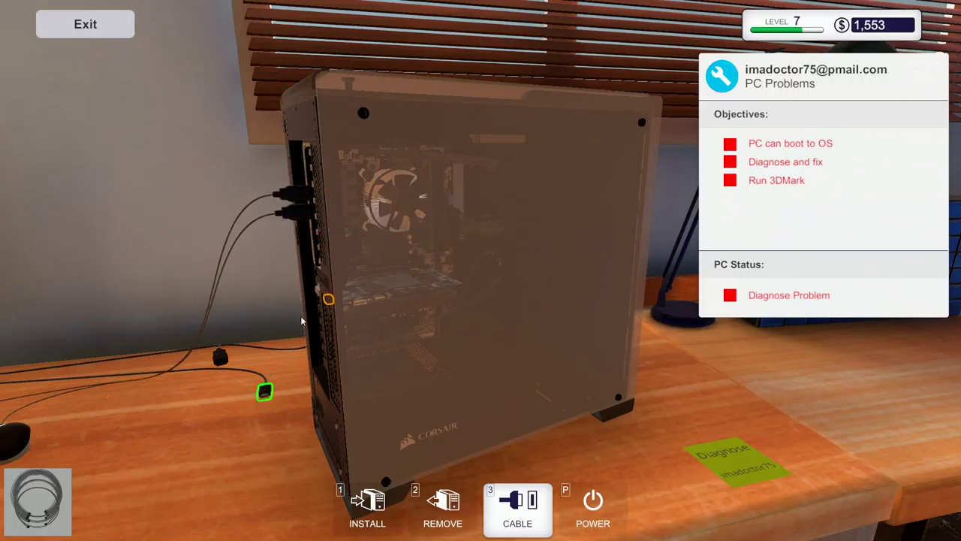
click(328, 300)
click(321, 405)
Orbit around the side of the case as the PC boots to its desktop.
drag(375, 353, 511, 351)
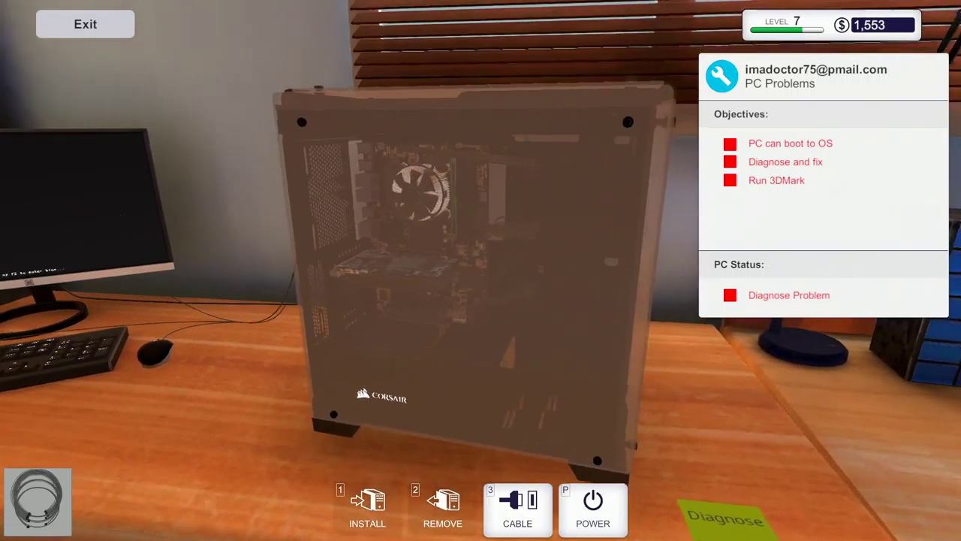
drag(451, 300, 525, 300)
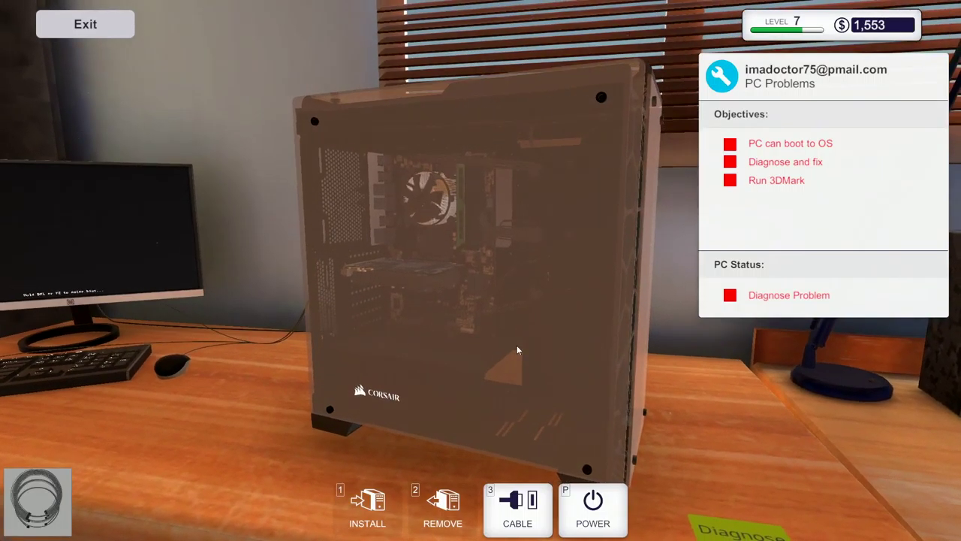
drag(465, 350, 516, 349)
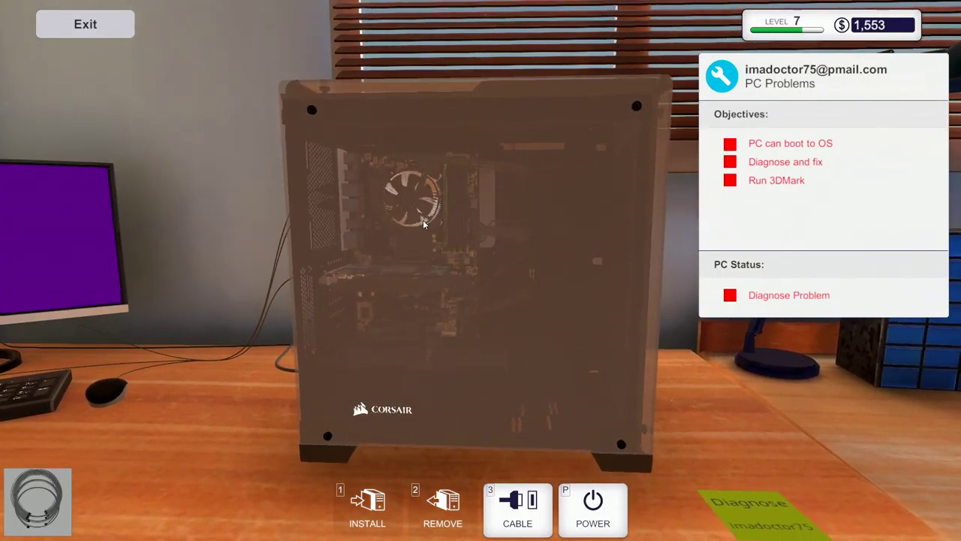
key(2)
drag(424, 223, 466, 225)
mouse_move(451, 300)
mouse_down()
mouse_move(488, 300)
mouse_move(422, 279)
mouse_move(360, 280)
mouse_up()
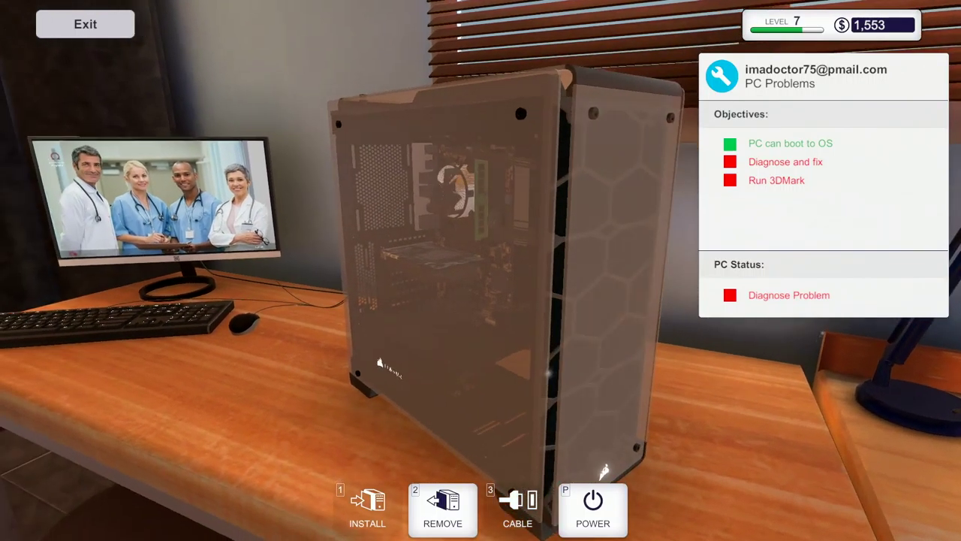
Plug the USB drive from the inventory into a rear port of the case.
mouse_move(450, 300)
mouse_down()
mouse_move(337, 300)
mouse_move(420, 277)
mouse_move(316, 273)
mouse_up()
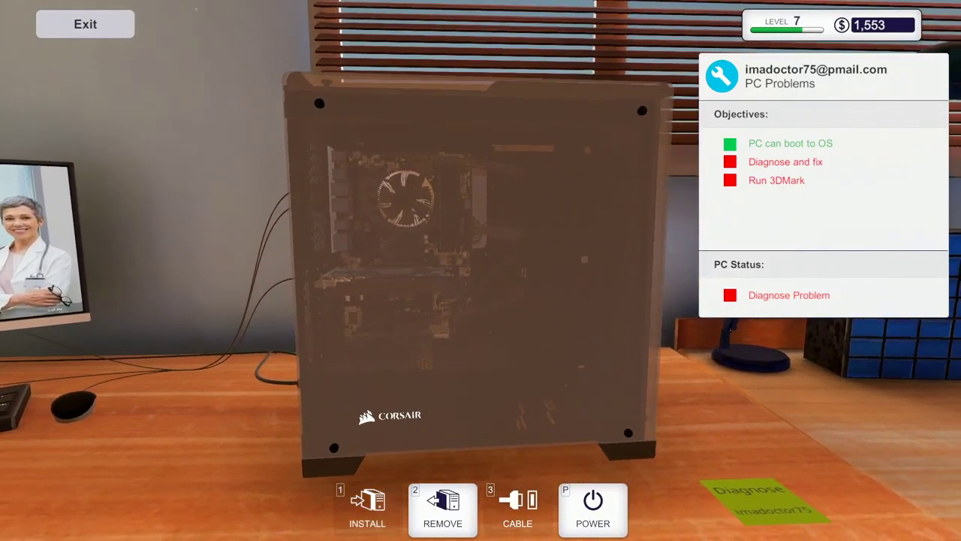
key(i)
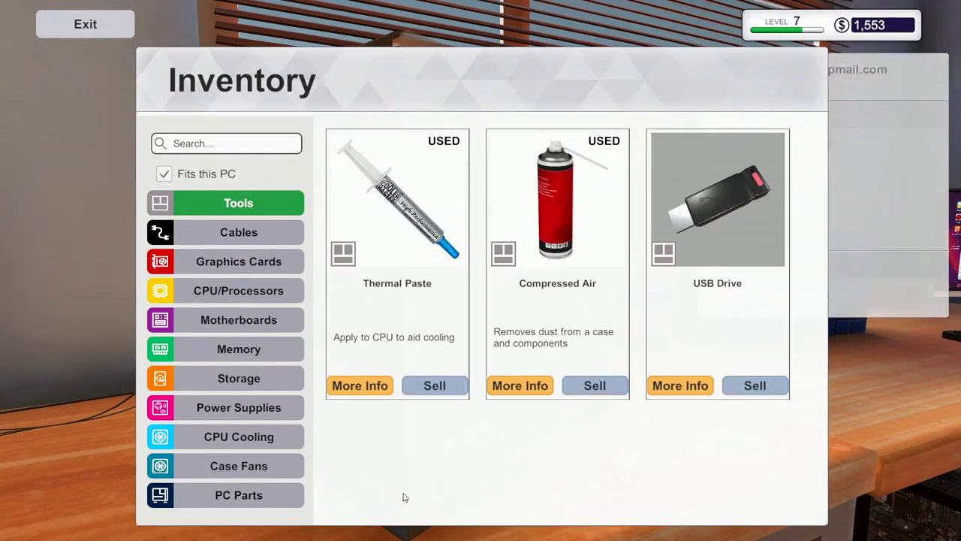
click(668, 220)
click(300, 159)
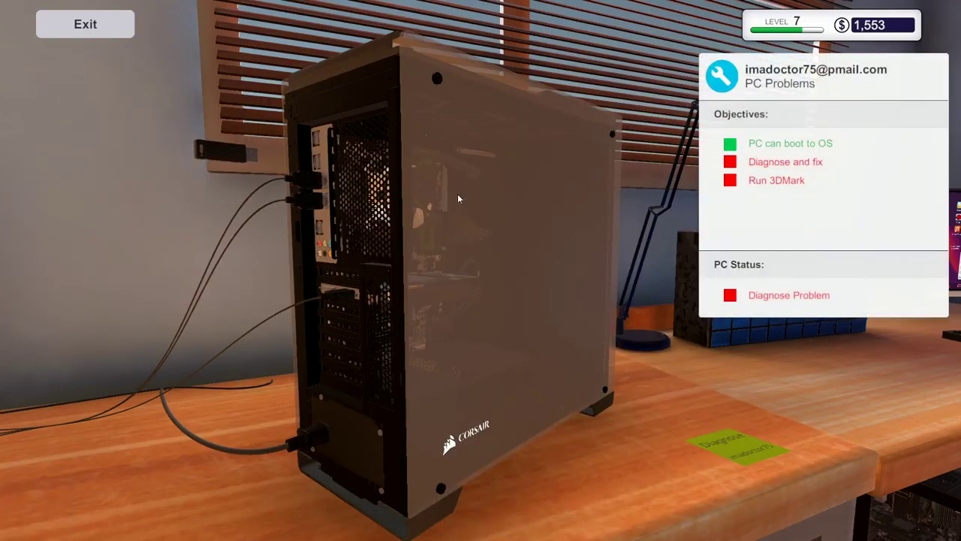
Step back from the case and sit down at the client's computer.
key(2)
drag(457, 194, 422, 278)
key(Escape)
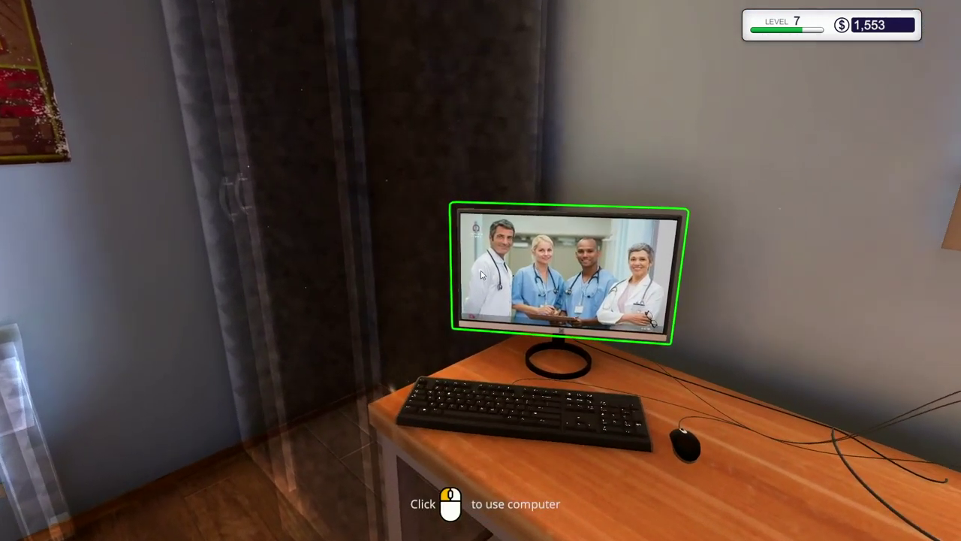
click(481, 270)
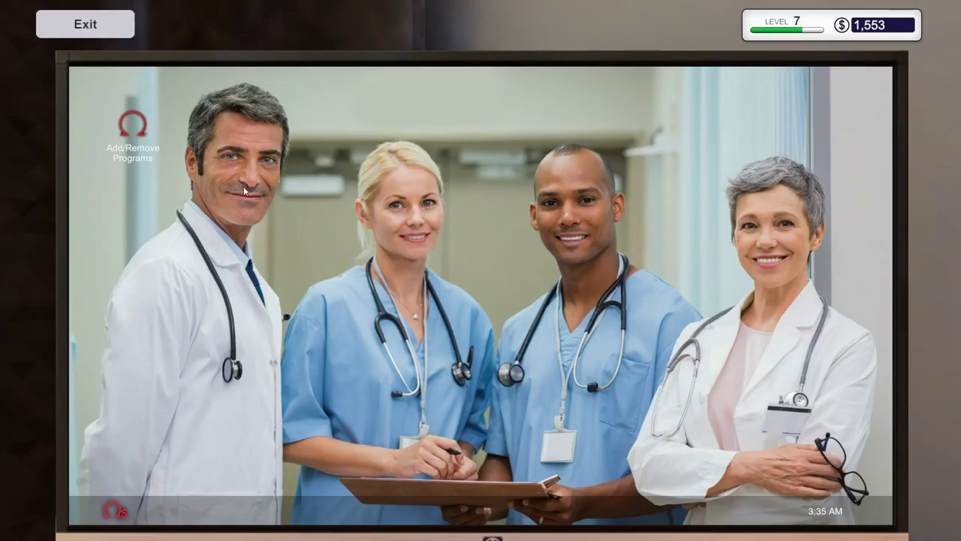
Install 3DMark Advanced Edition from Add/Remove Programs on the client's PC.
double_click(138, 120)
click(220, 229)
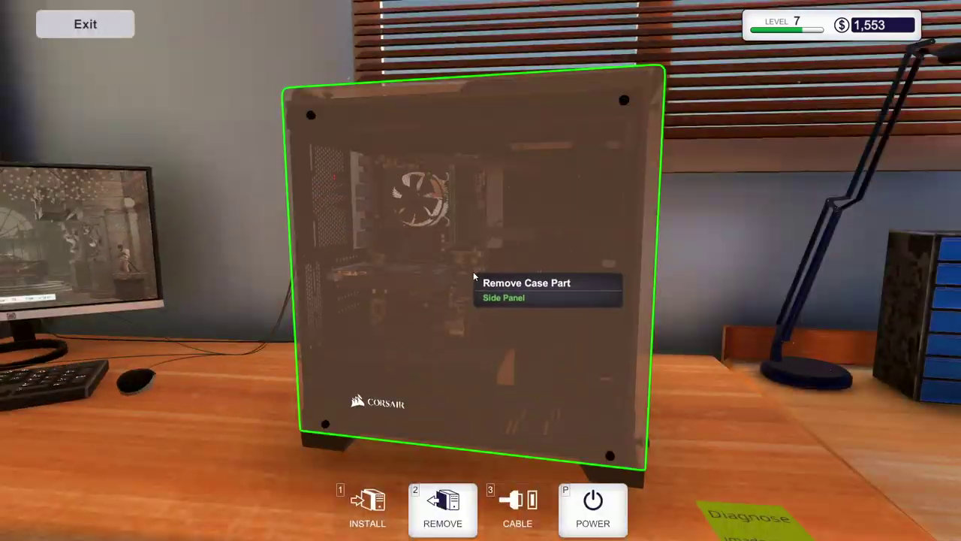
Remove the side panel and inspect the open case from several angles.
click(470, 281)
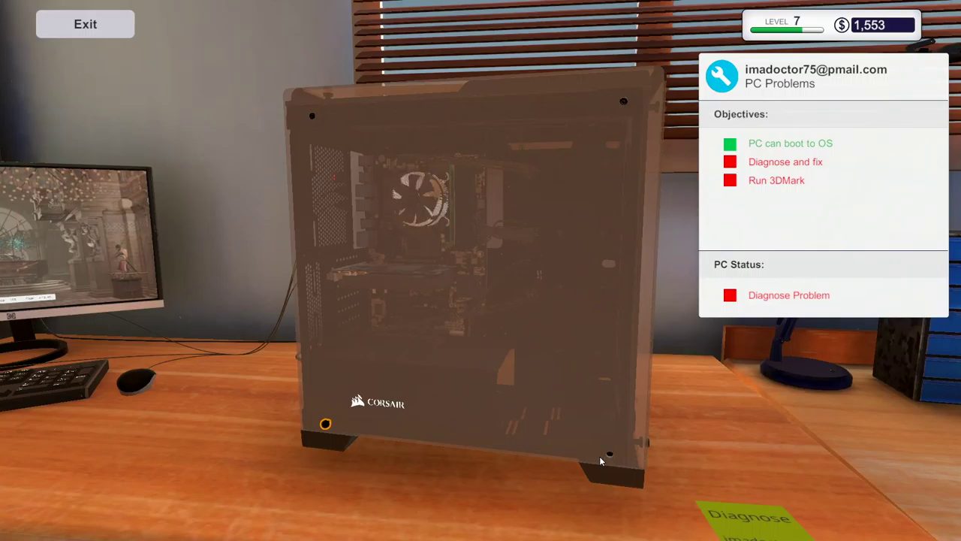
click(316, 419)
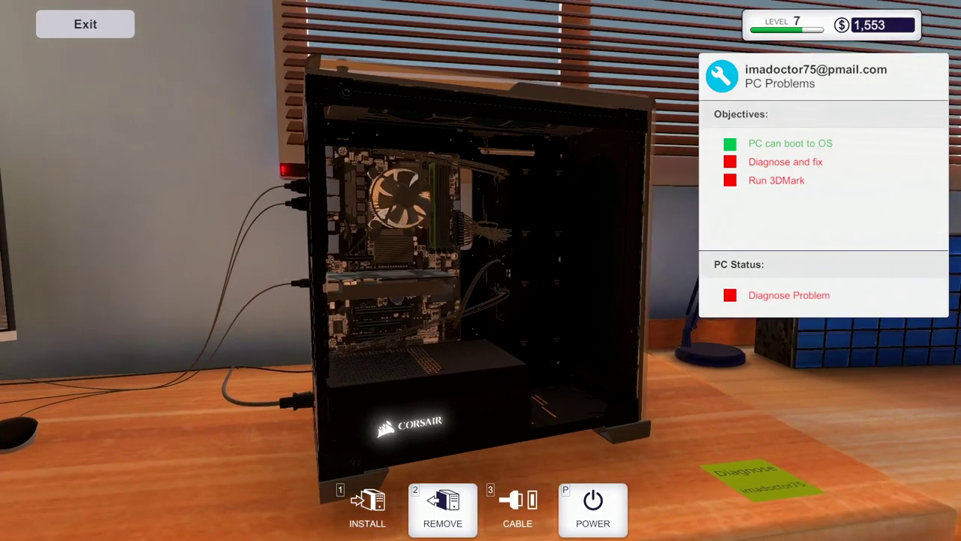
drag(480, 301, 300, 300)
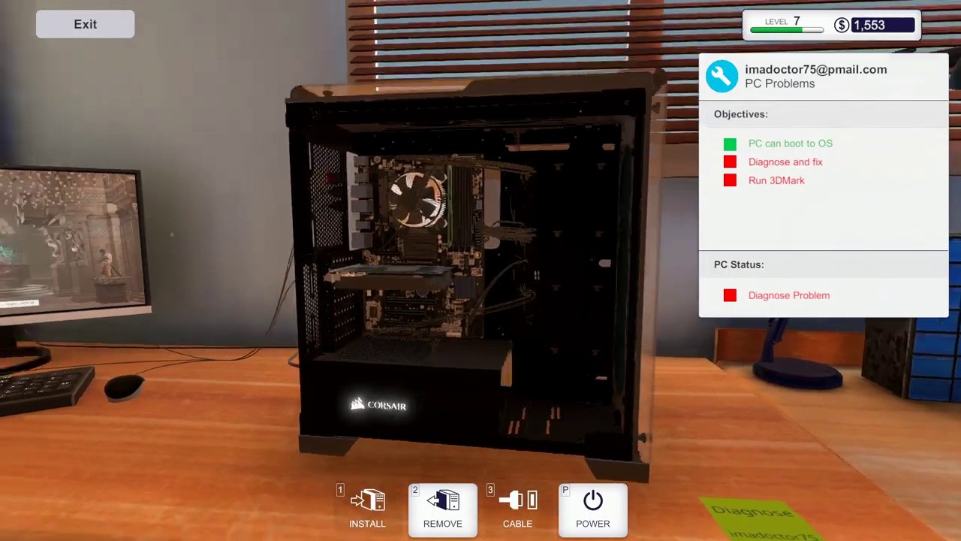
drag(480, 300, 225, 300)
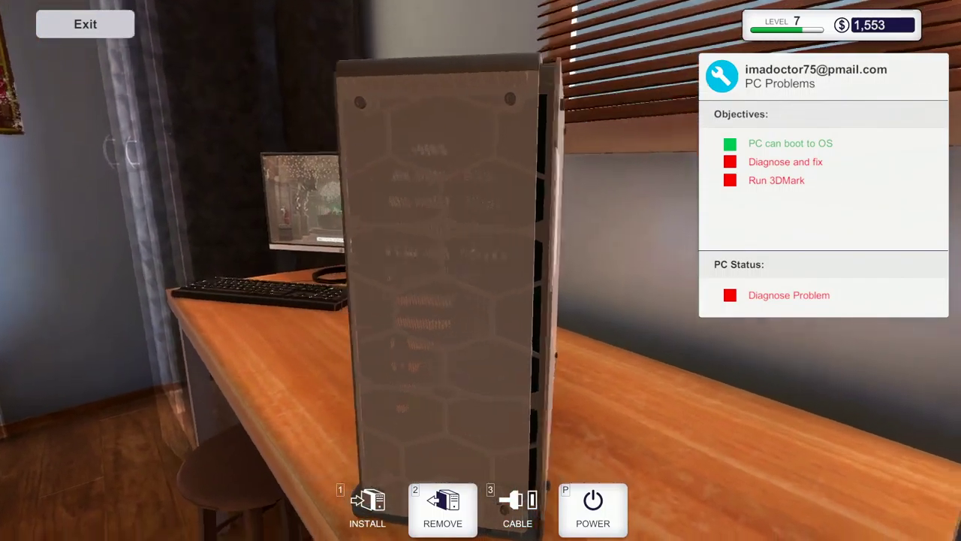
drag(481, 300, 225, 300)
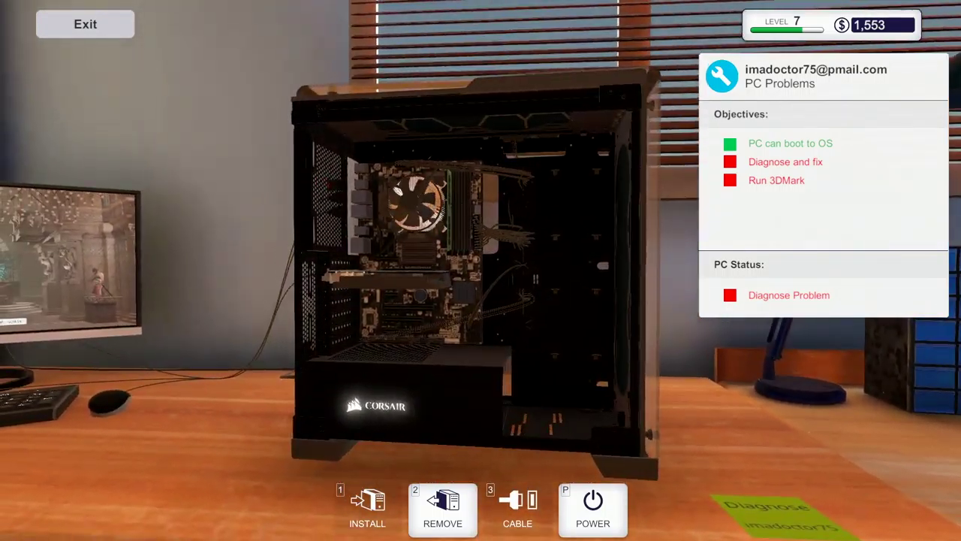
mouse_move(301, 300)
mouse_down()
mouse_move(525, 301)
mouse_move(300, 300)
mouse_up()
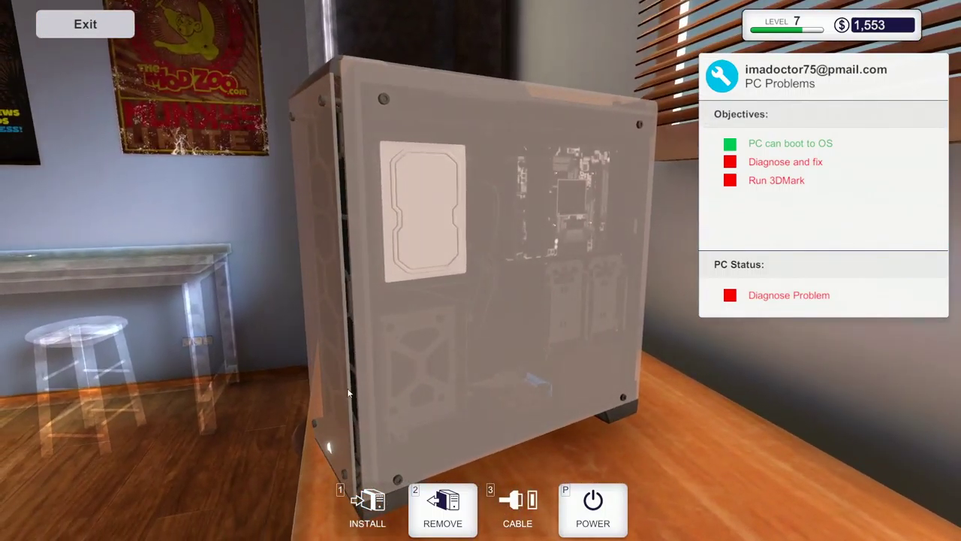
drag(480, 338, 481, 187)
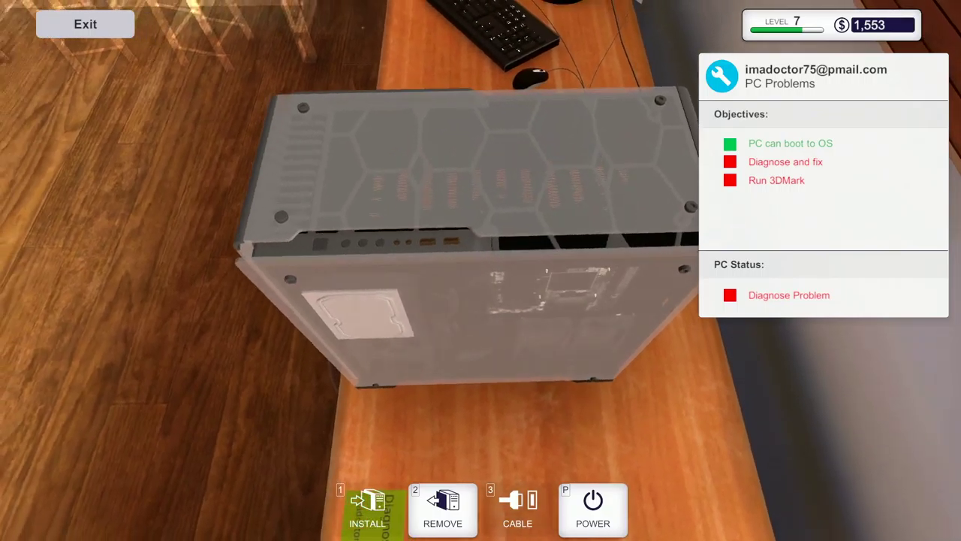
drag(480, 225, 481, 375)
drag(526, 300, 301, 300)
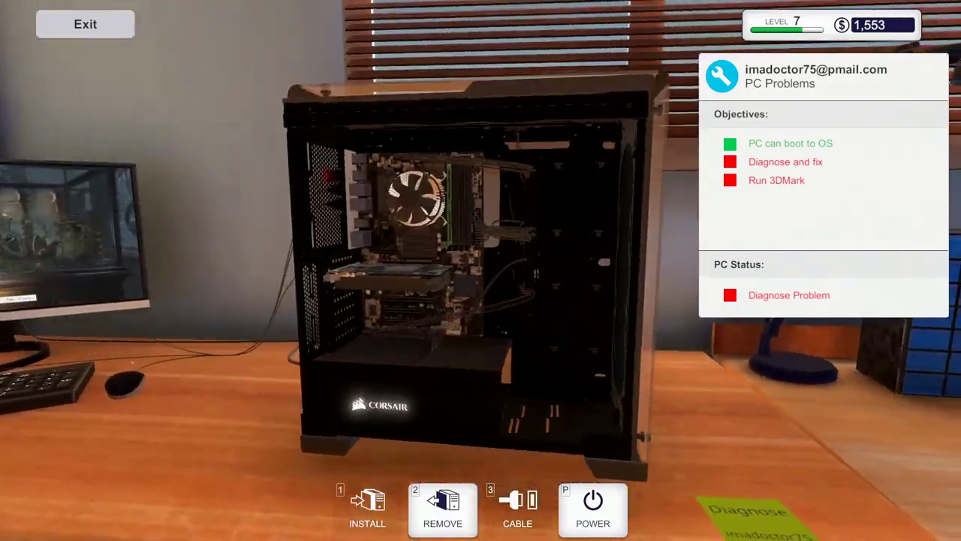
scroll(420, 210, up, 3)
scroll(420, 210, down, 3)
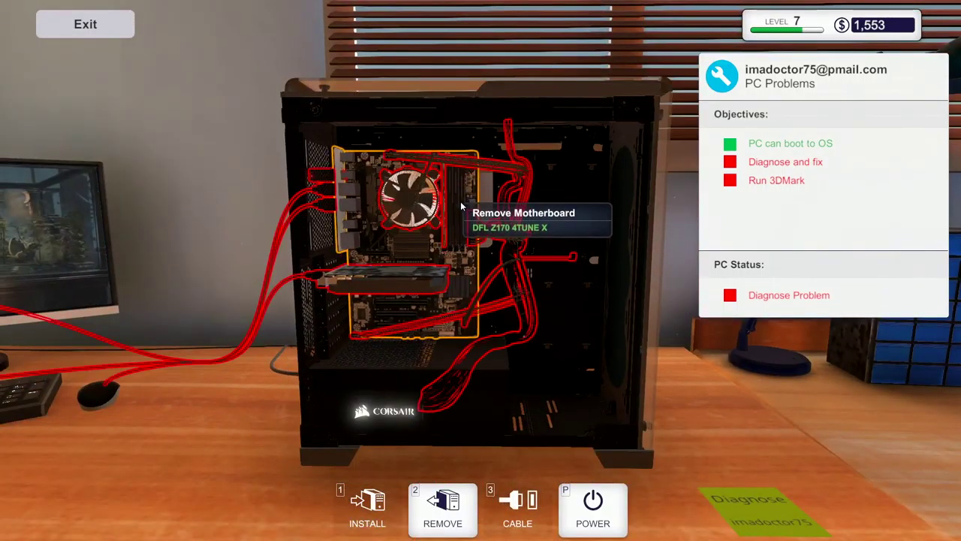
scroll(460, 201, up, 2)
scroll(451, 200, up, 2)
scroll(452, 201, up, 2)
Review the 2,823 Time Spy Extreme score, close 3DMark and leave the computer.
mouse_move(421, 300)
mouse_down()
mouse_move(420, 150)
mouse_move(450, 263)
mouse_up()
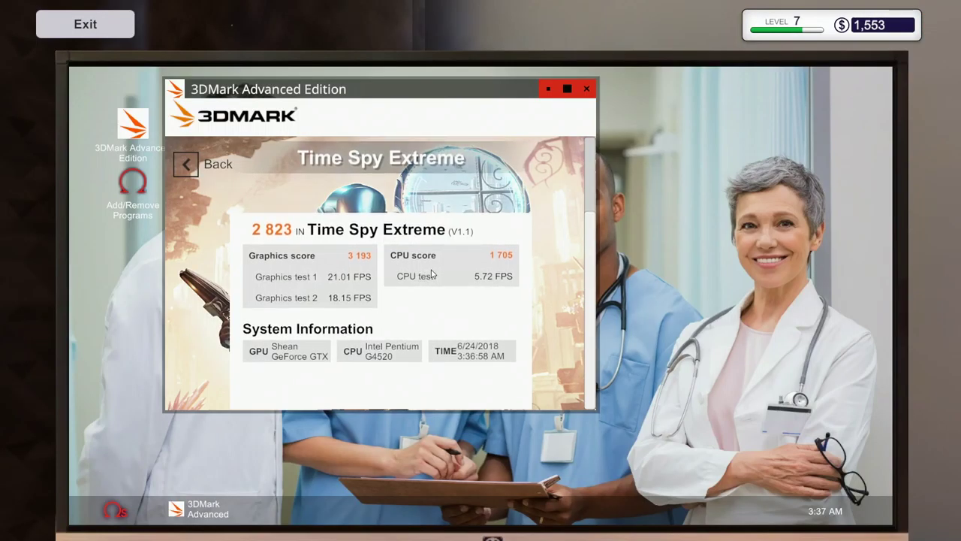
scroll(439, 276, up, 3)
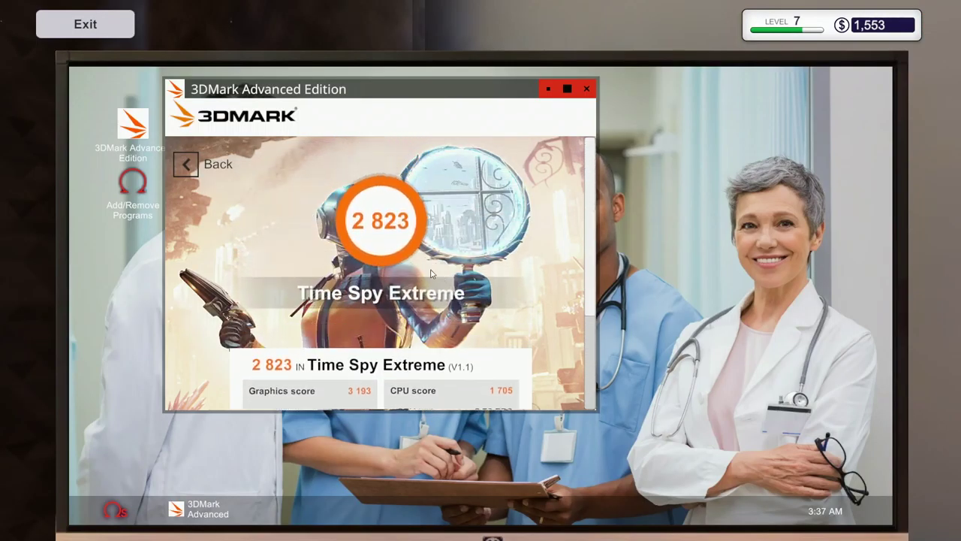
click(186, 165)
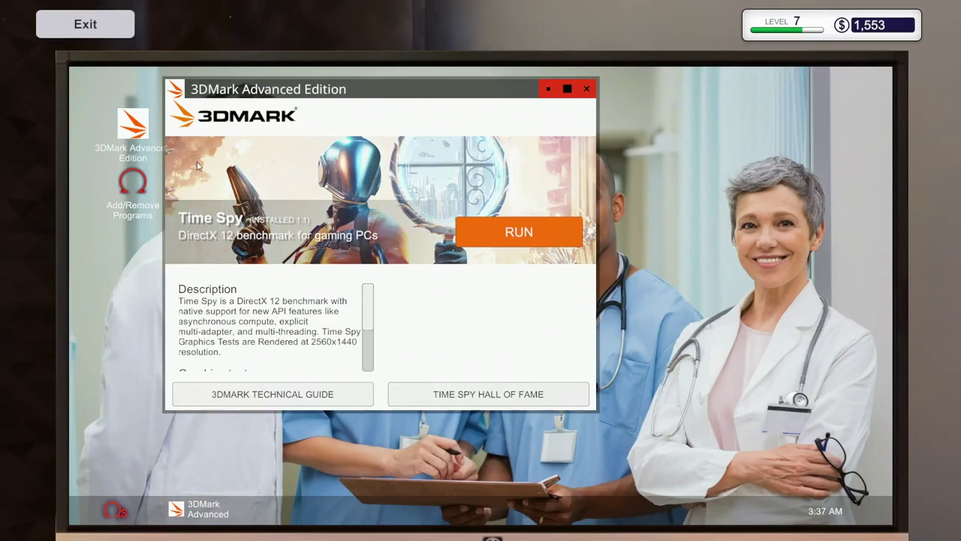
click(588, 90)
key(Escape)
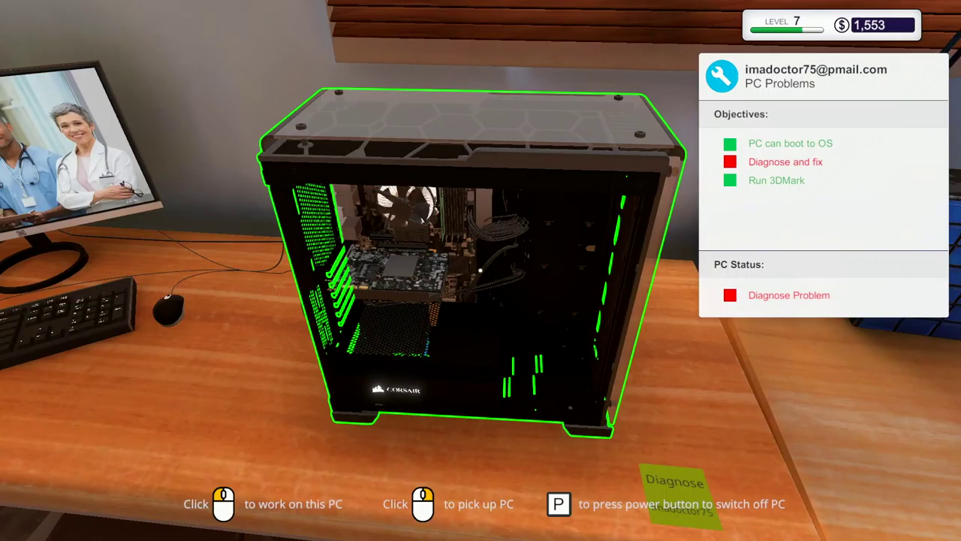
Unplug the cooler cable and apply fresh thermal paste to the CPU.
click(480, 271)
scroll(377, 193, down, 3)
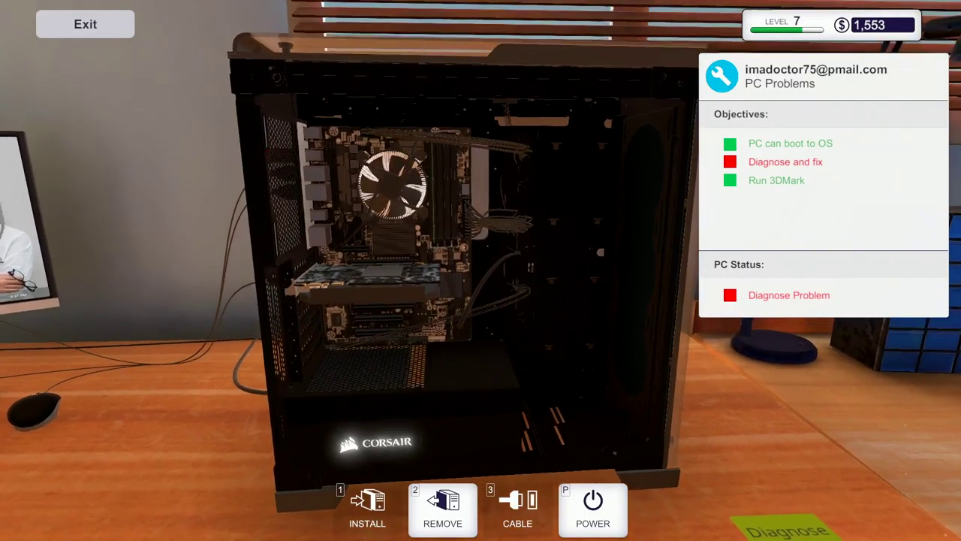
scroll(420, 165, up, 3)
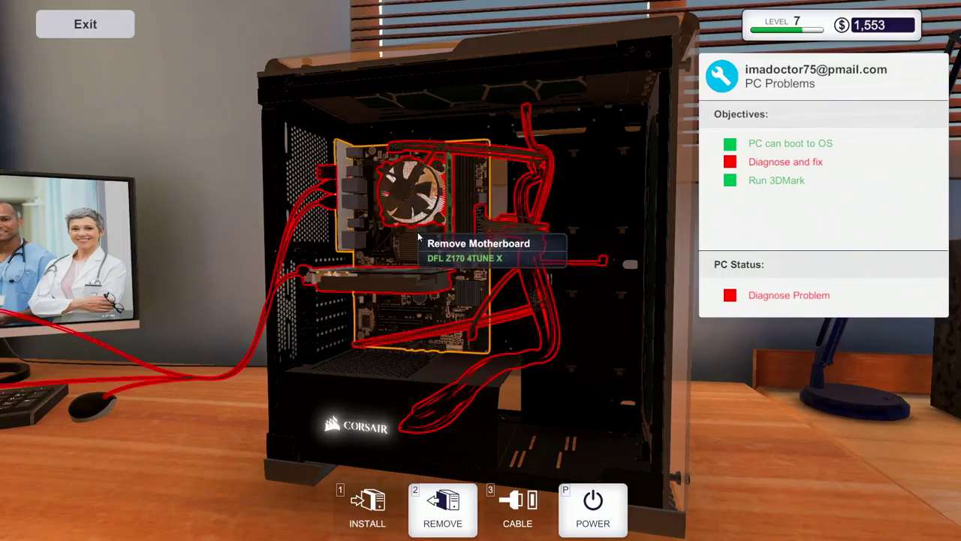
click(433, 152)
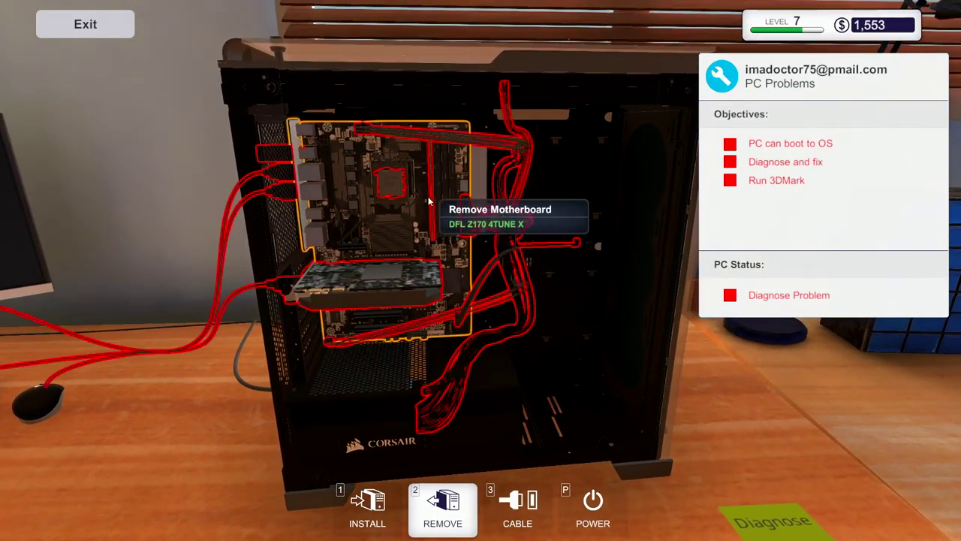
scroll(376, 210, up, 5)
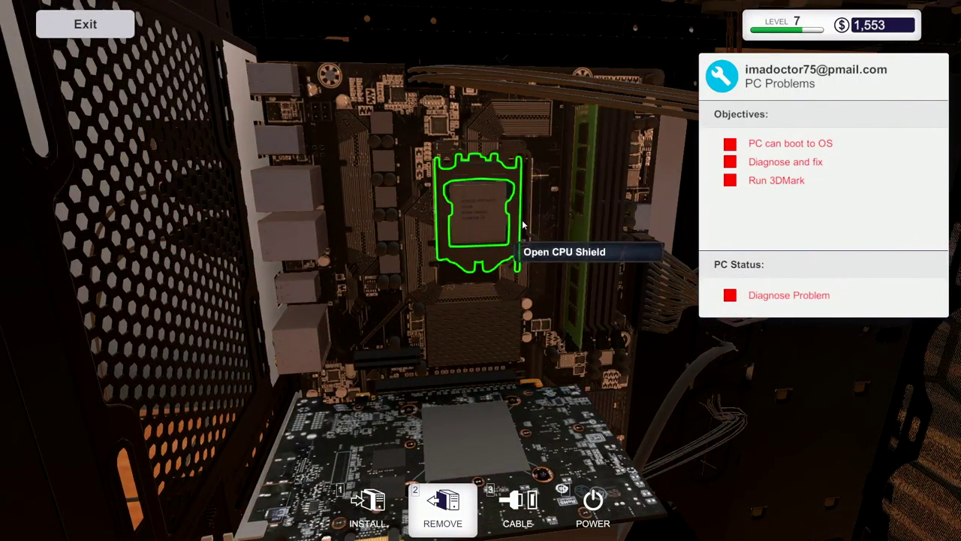
key(1)
click(397, 204)
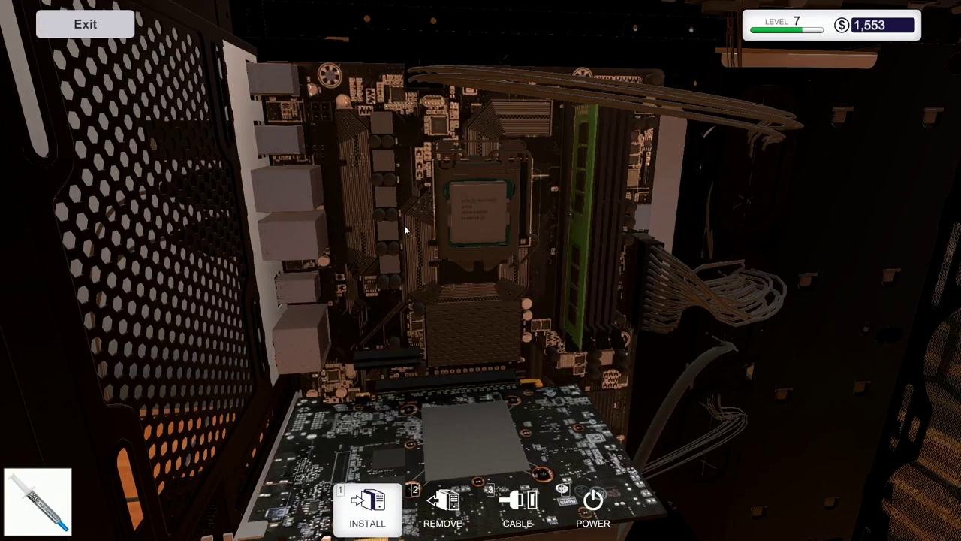
click(481, 222)
Mount the Mortoni Thermal 100 cooler onto the CPU.
key(1)
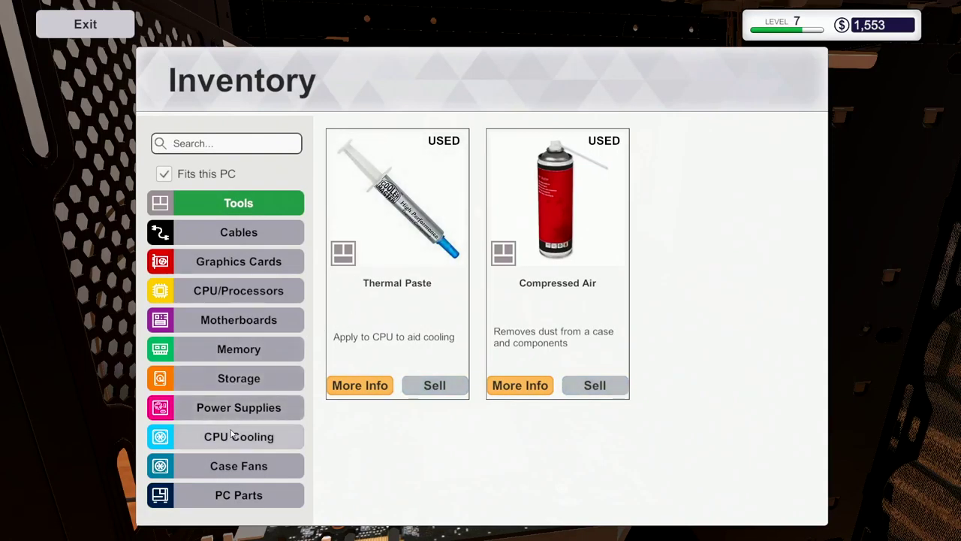
click(239, 436)
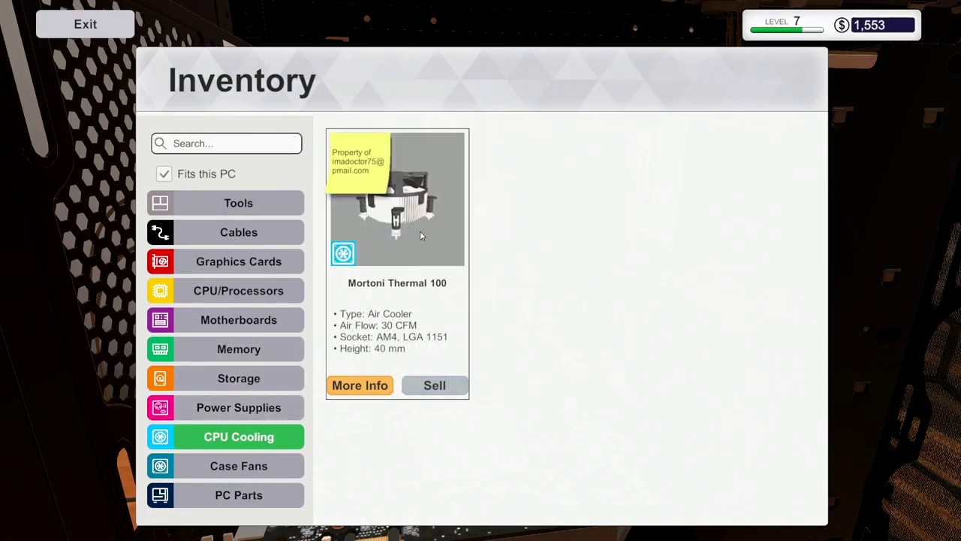
click(419, 230)
click(480, 211)
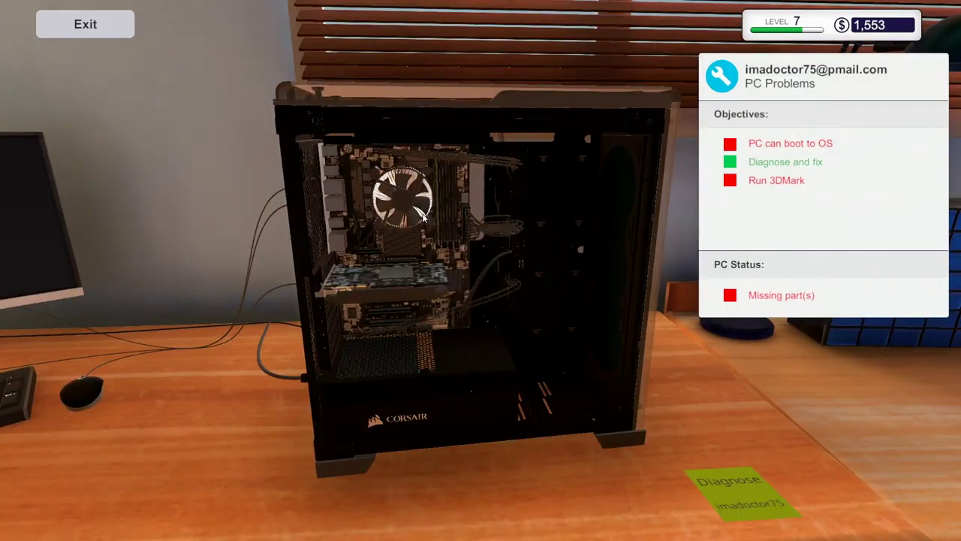
Reconnect the air cooler cable and the motherboard cable.
key(2)
key(3)
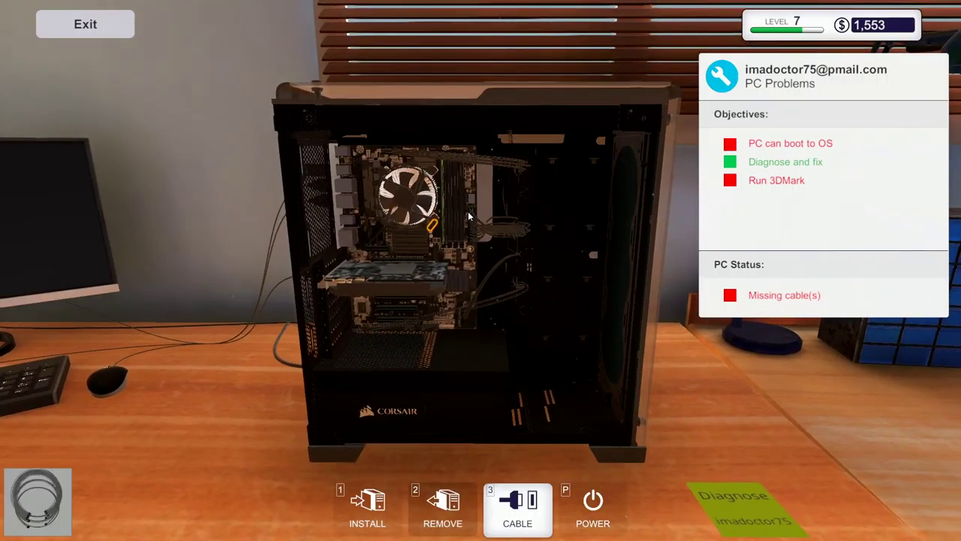
key(1)
key(2)
key(3)
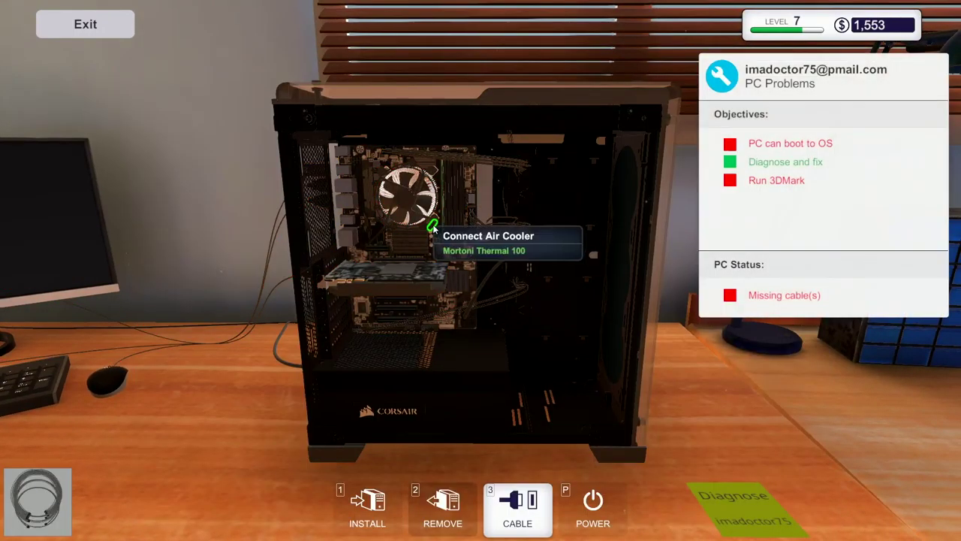
click(434, 225)
click(436, 148)
Refit and screw on the side panel, then check the closed case.
key(1)
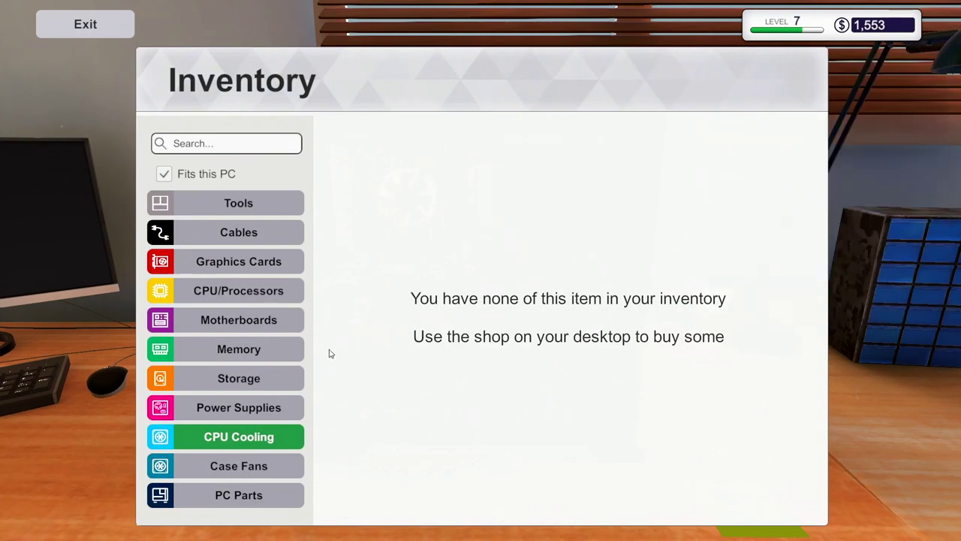
click(250, 494)
click(386, 183)
click(420, 214)
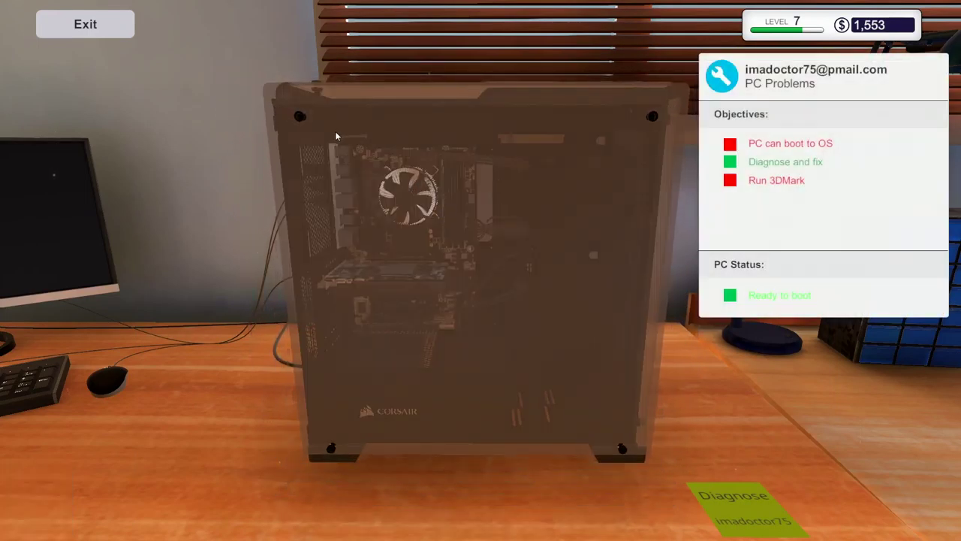
click(619, 441)
key(2)
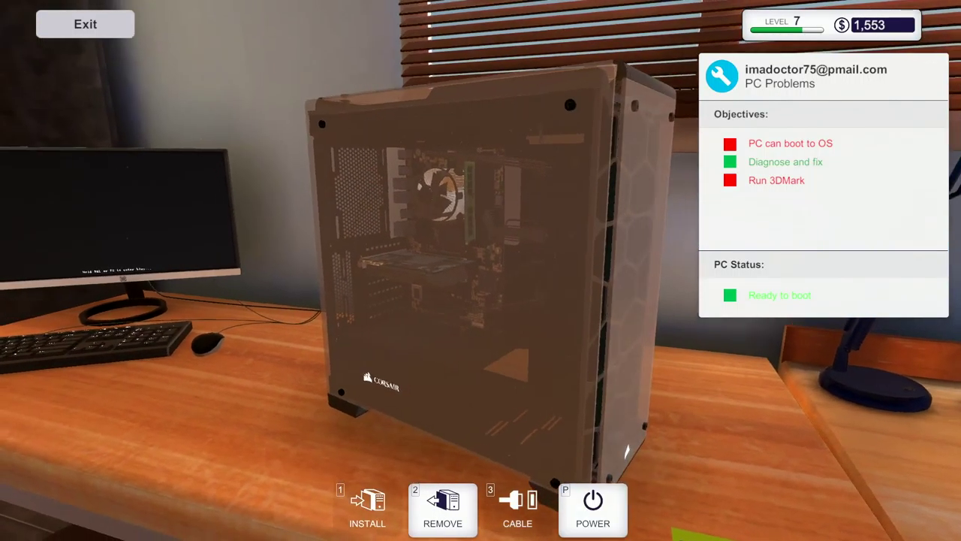
drag(625, 451, 481, 300)
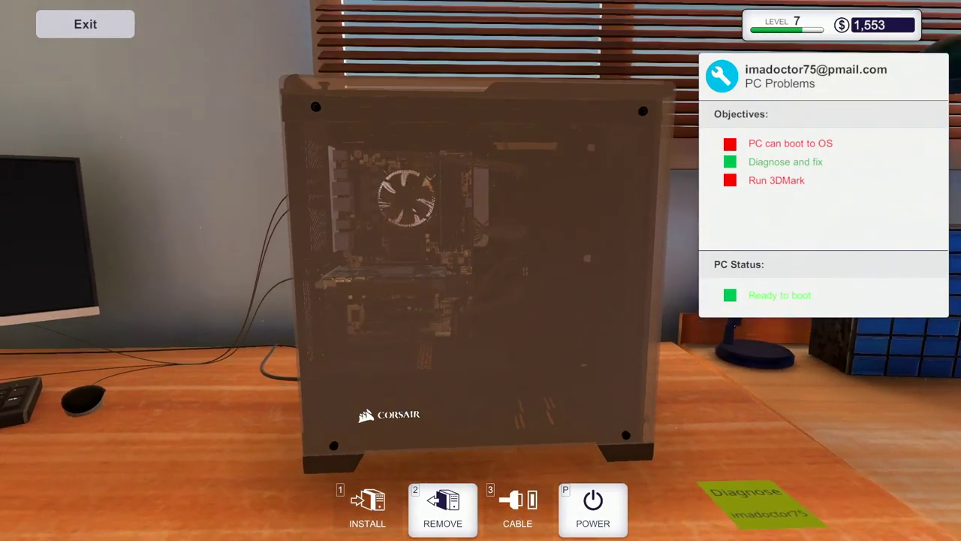
mouse_move(525, 300)
mouse_down()
mouse_move(376, 338)
mouse_move(480, 270)
mouse_up()
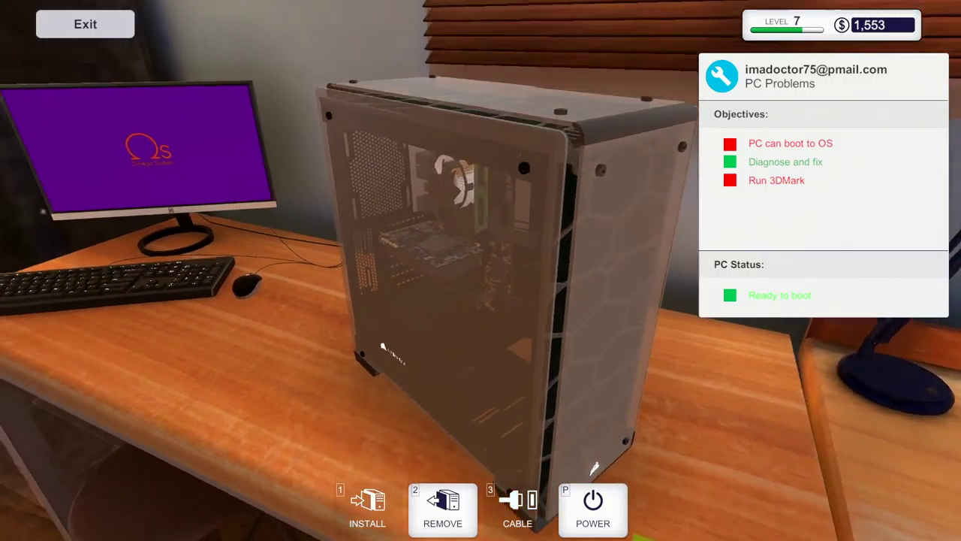
Leave the build view and carry the finished PC to the door.
key(Escape)
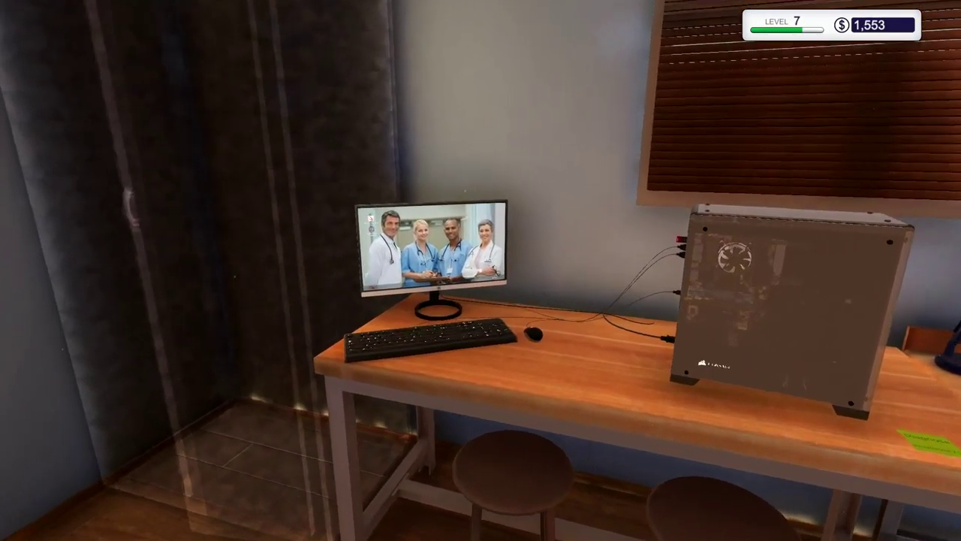
click(480, 270)
click(86, 23)
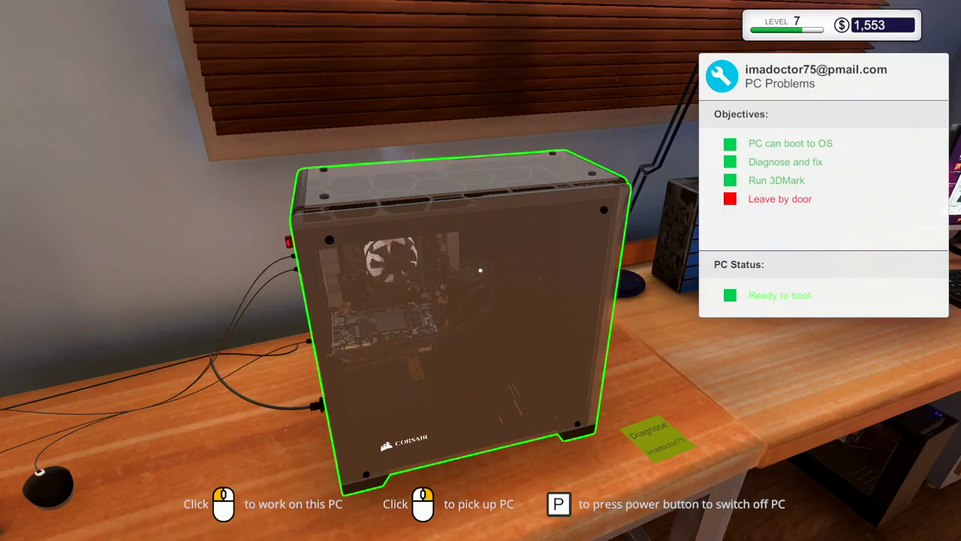
click(480, 270)
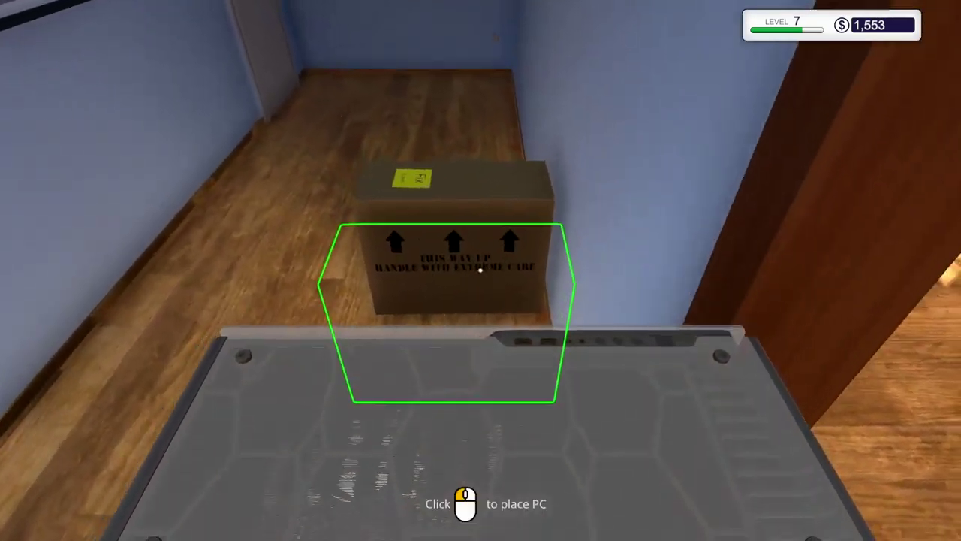
click(481, 271)
Go to the office computer and look through the email inbox.
key(w)
click(480, 271)
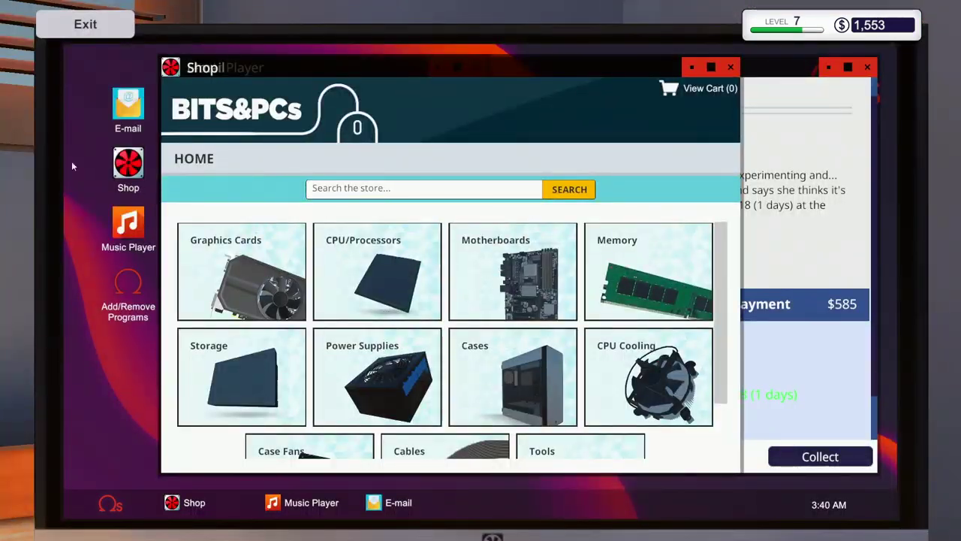
click(133, 104)
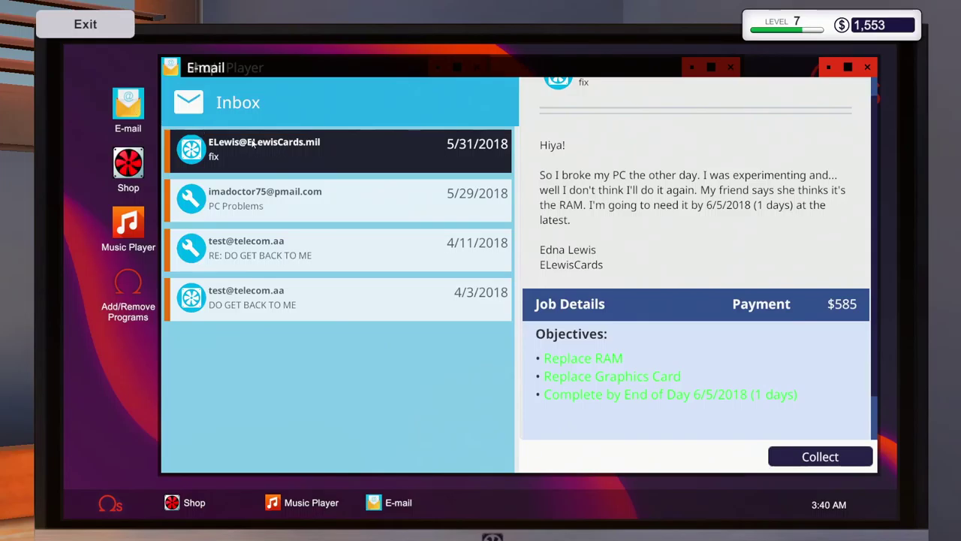
click(289, 197)
click(300, 251)
click(307, 200)
Collect the $585 repair payment and the $150 PC Problems payment.
click(358, 162)
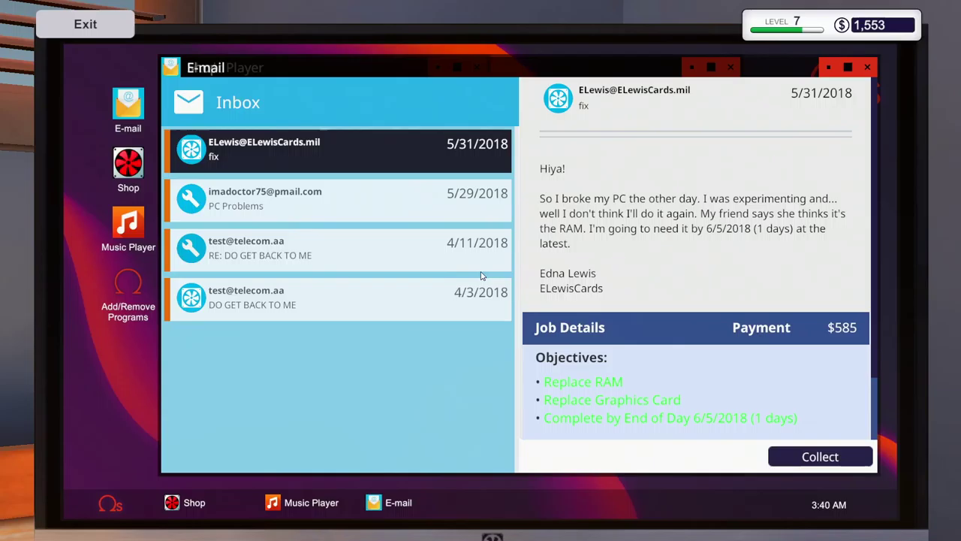
click(820, 456)
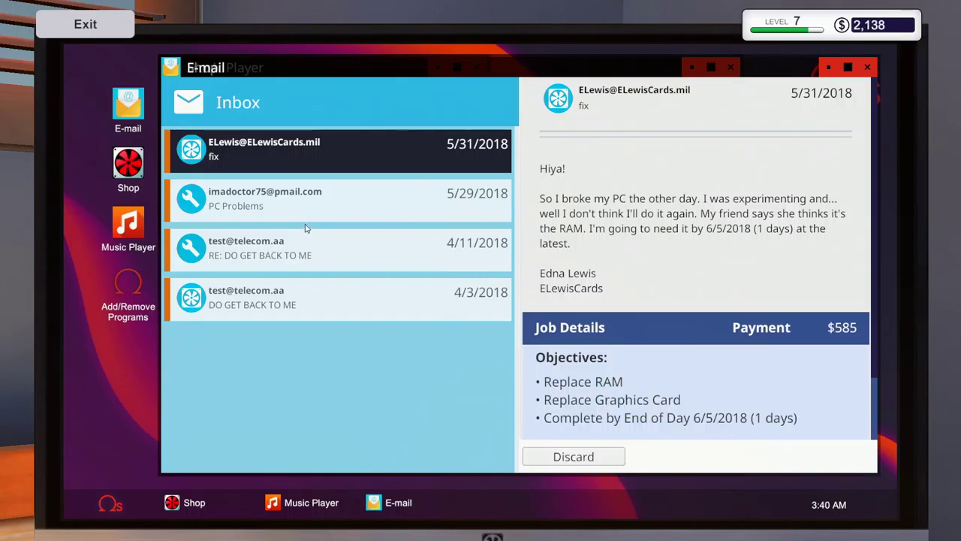
click(342, 200)
click(819, 457)
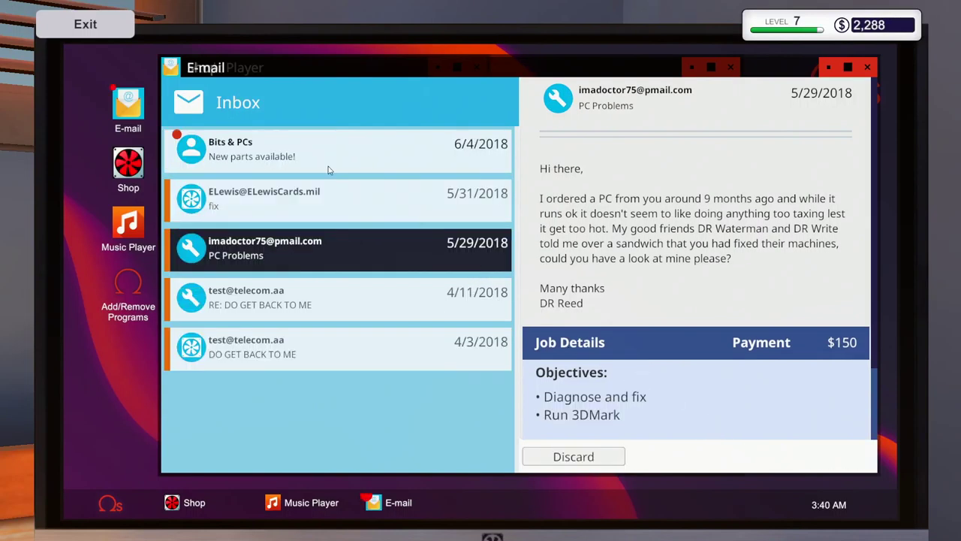
Delete the completed RAM and graphics card job email and the new parts announcement.
click(278, 193)
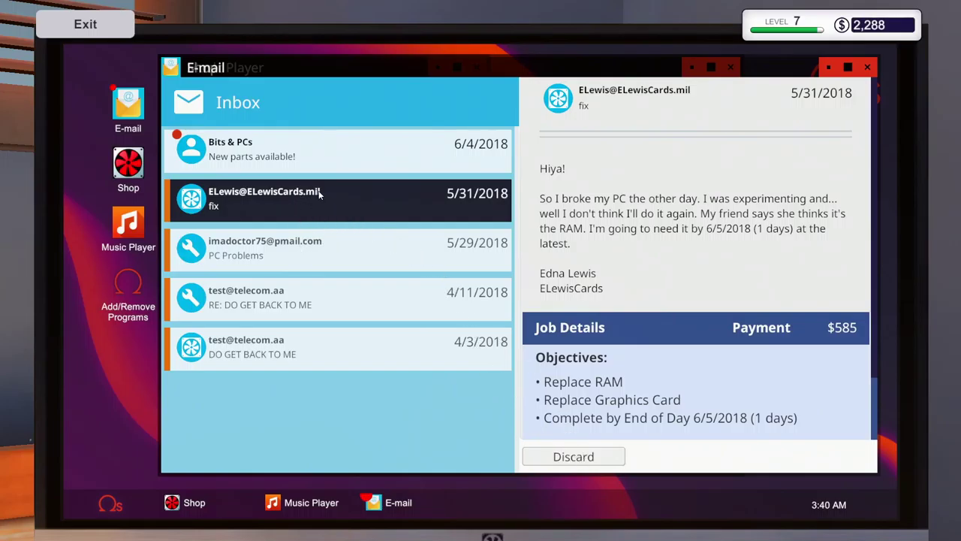
click(573, 457)
click(338, 248)
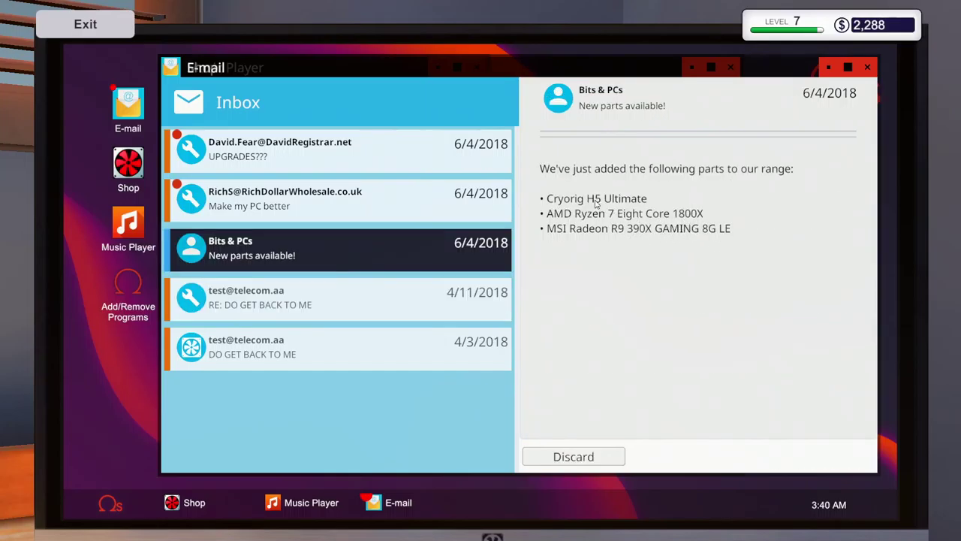
click(585, 454)
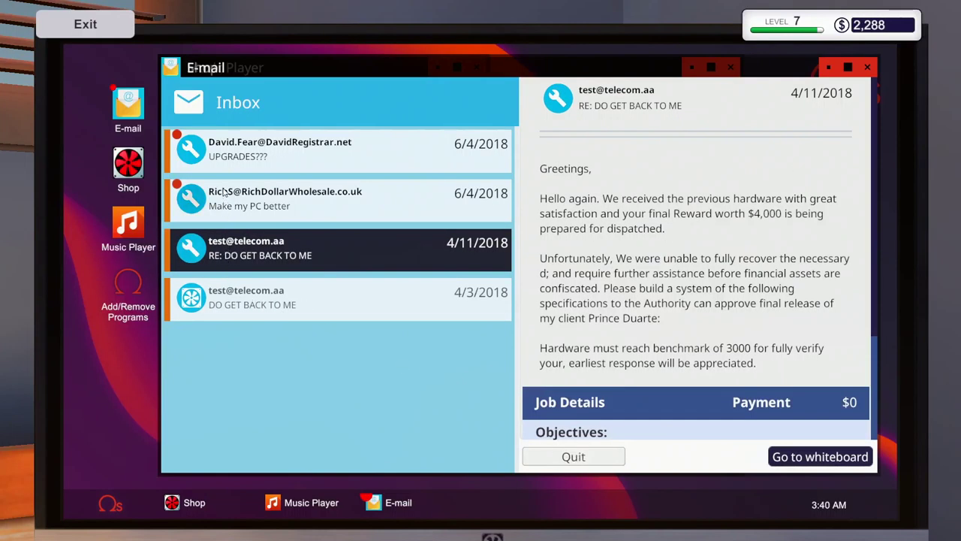
Reject the Make my PC better job, review the other requests, and leave the computer.
click(301, 149)
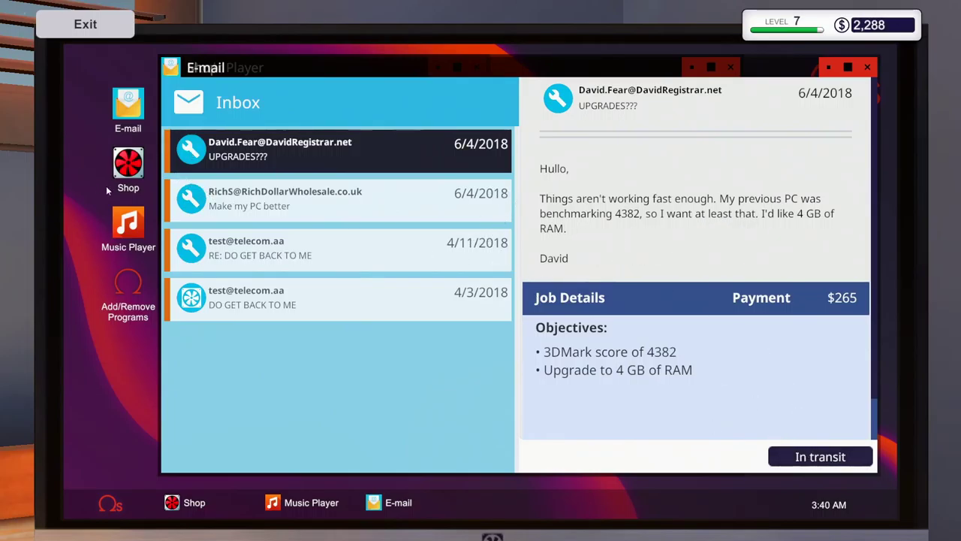
click(199, 203)
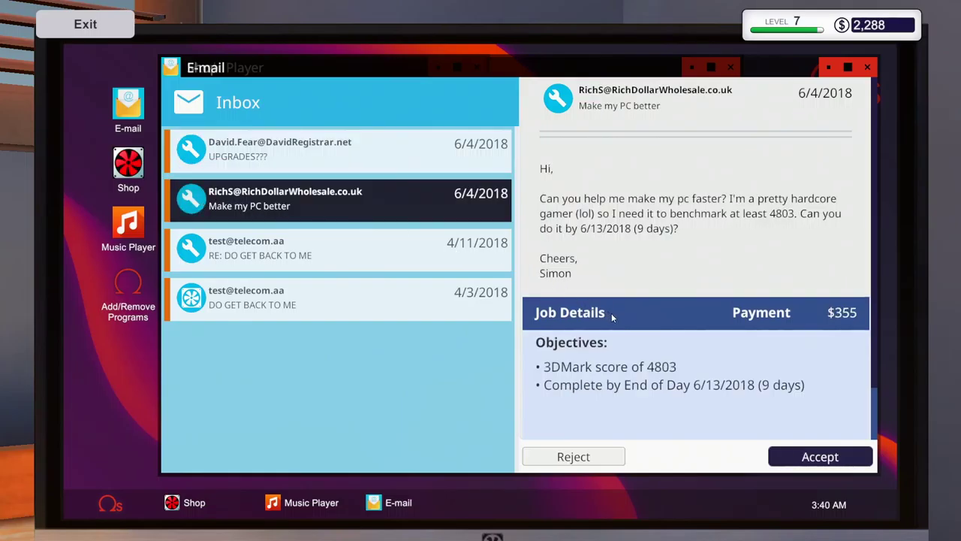
click(590, 455)
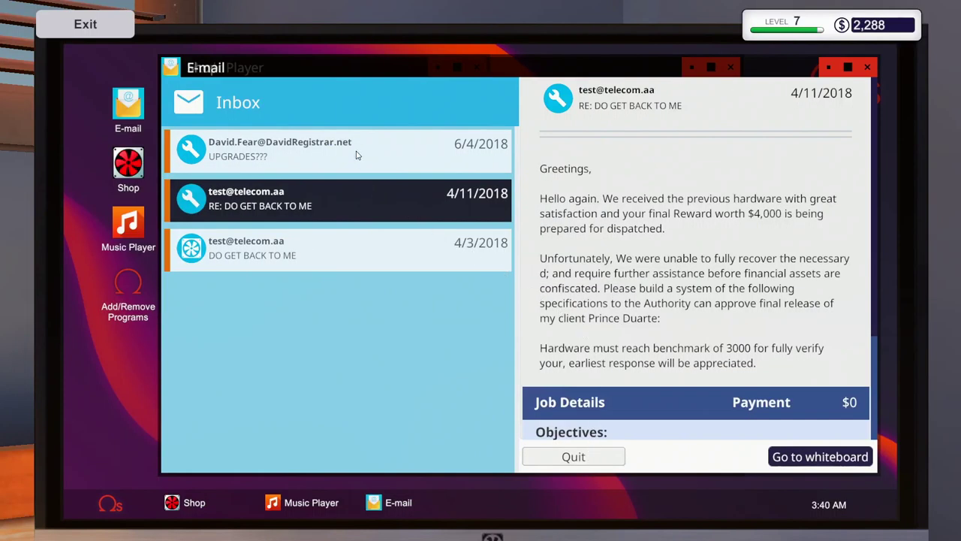
click(357, 160)
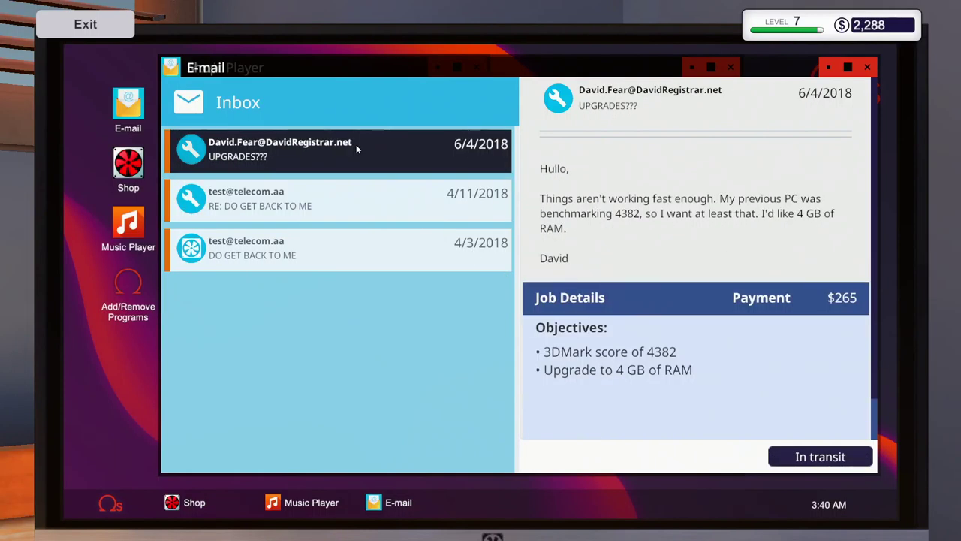
click(256, 150)
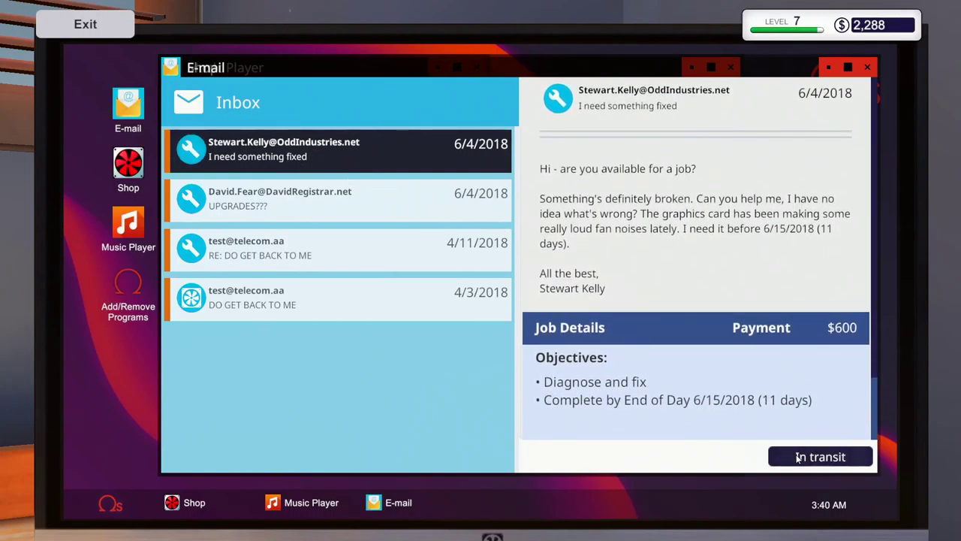
key(Escape)
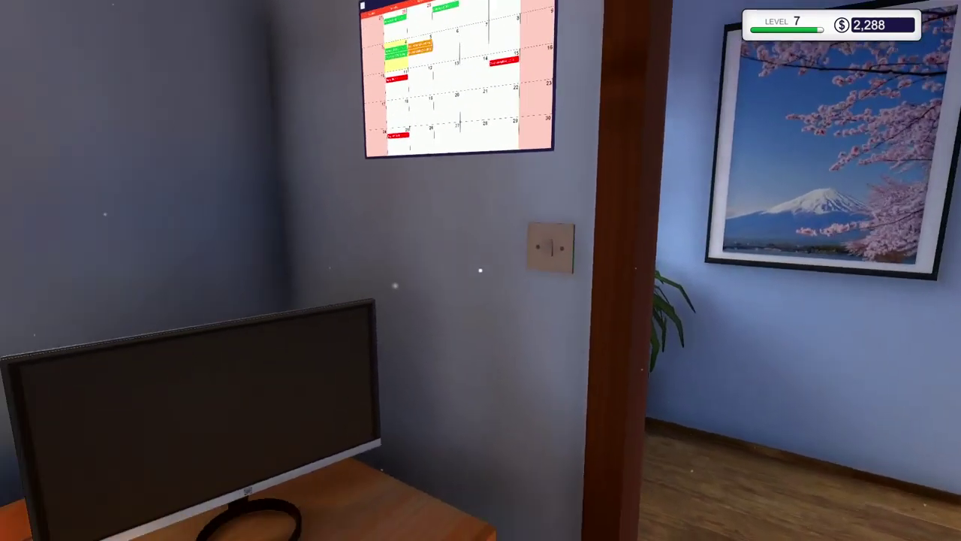
Turn off the lights, exit through the front door, and end June 4 to go to work.
click(480, 270)
key(w)
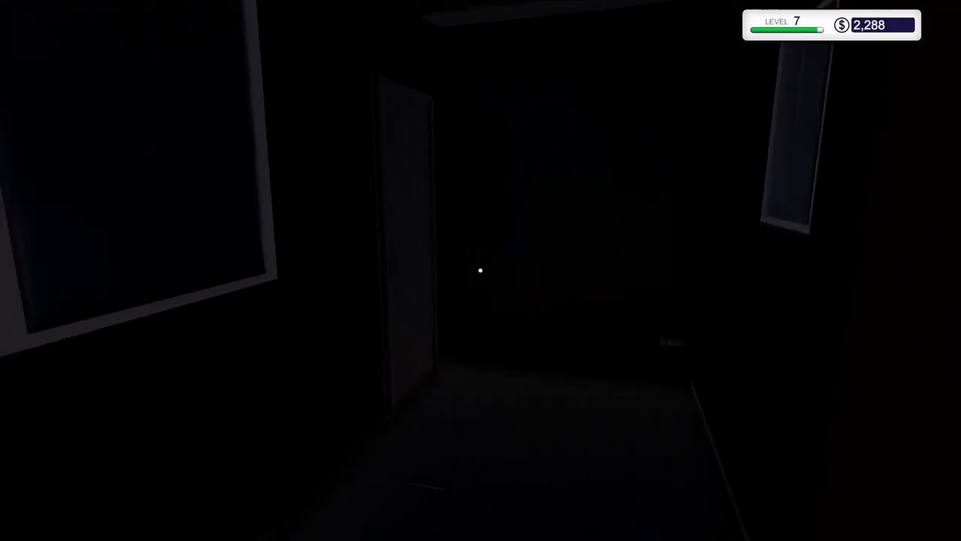
click(480, 271)
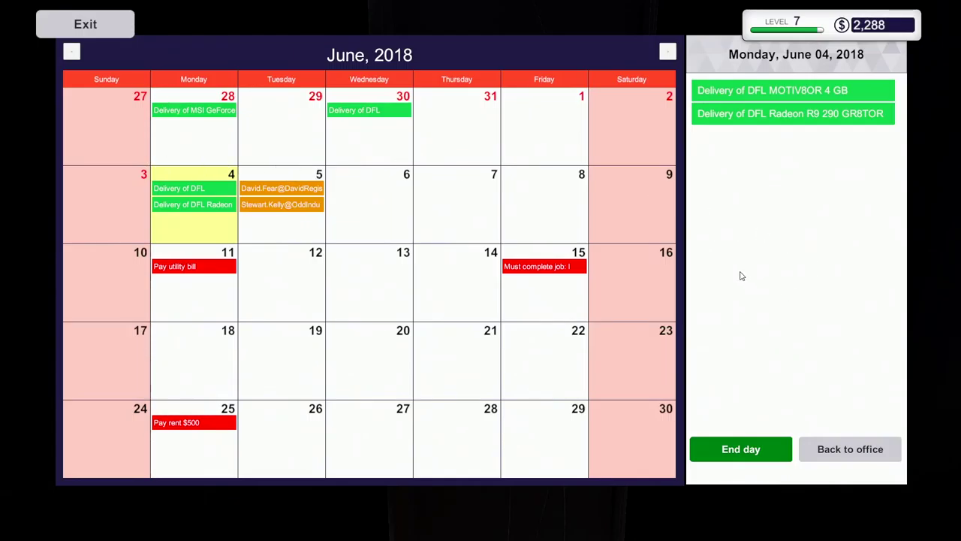
click(716, 447)
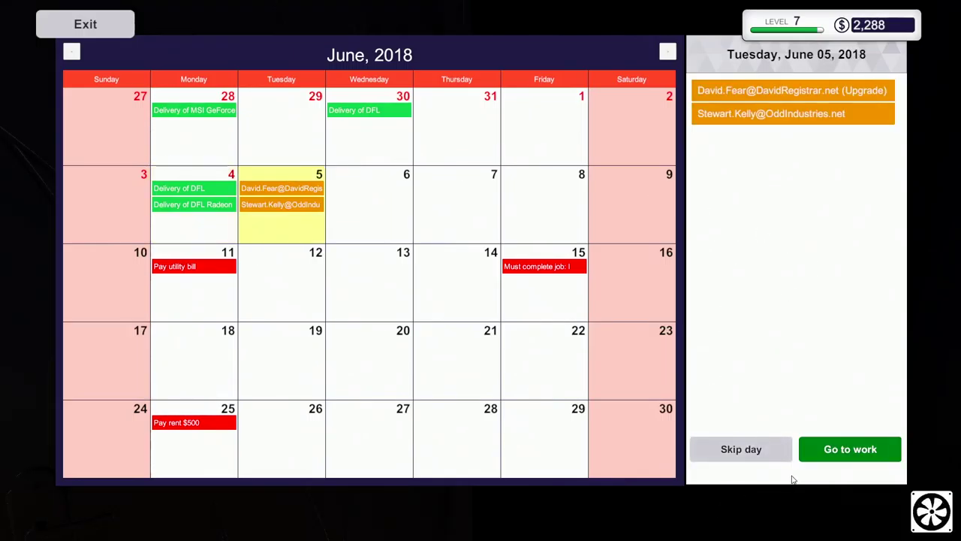
click(849, 448)
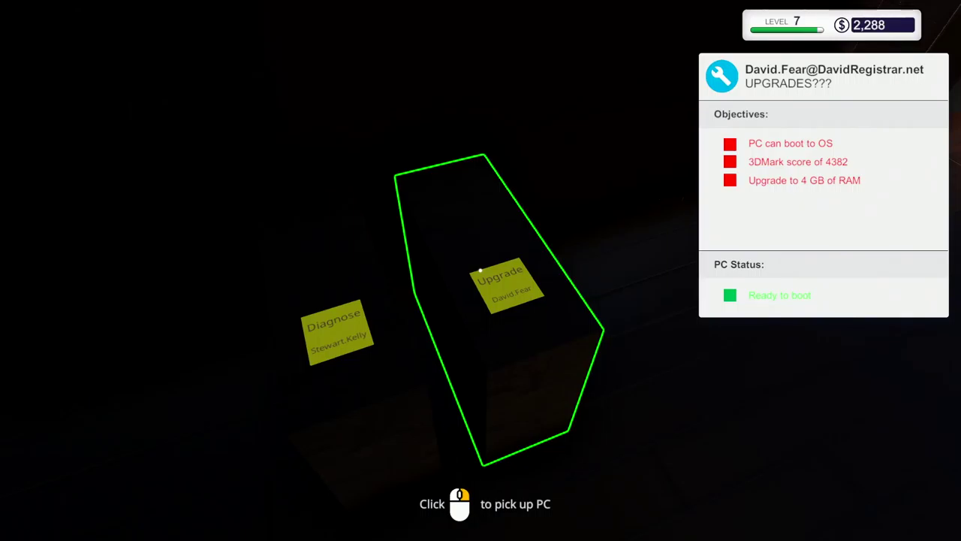
Place the upgrade PC on the work desk and turn to its rear.
click(479, 270)
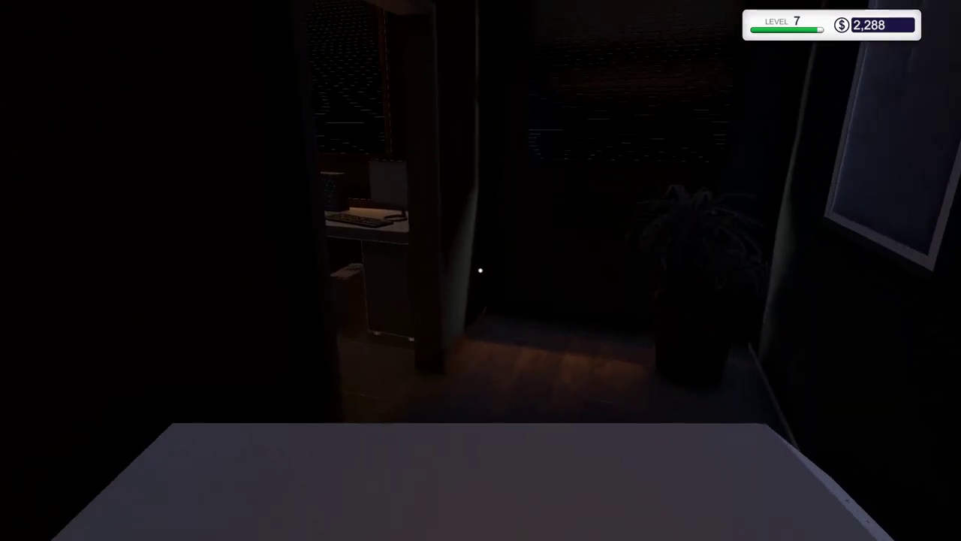
click(480, 271)
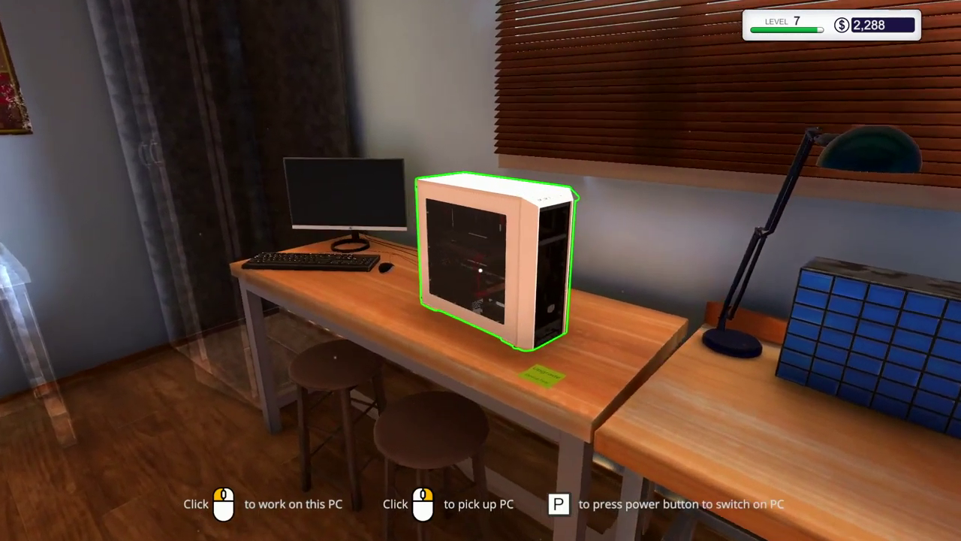
click(480, 271)
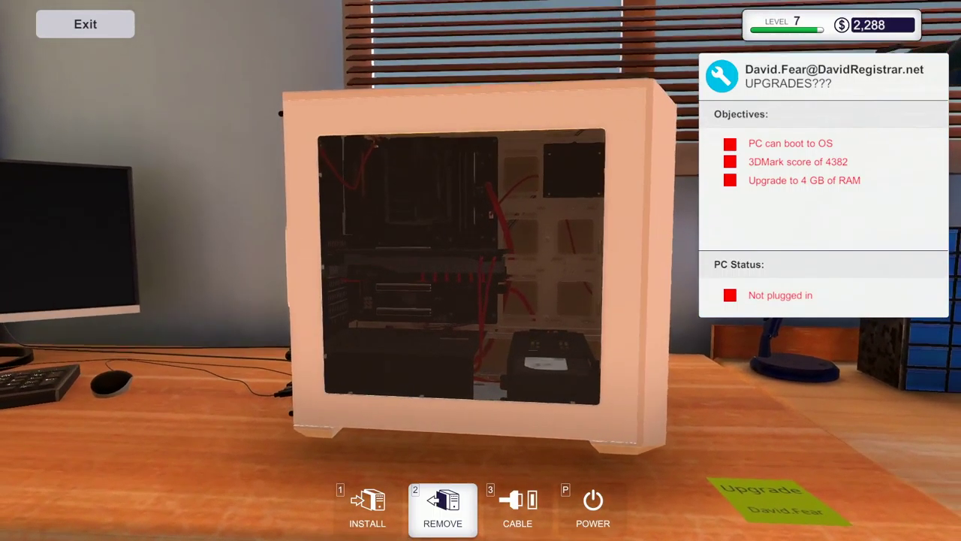
drag(481, 270, 322, 208)
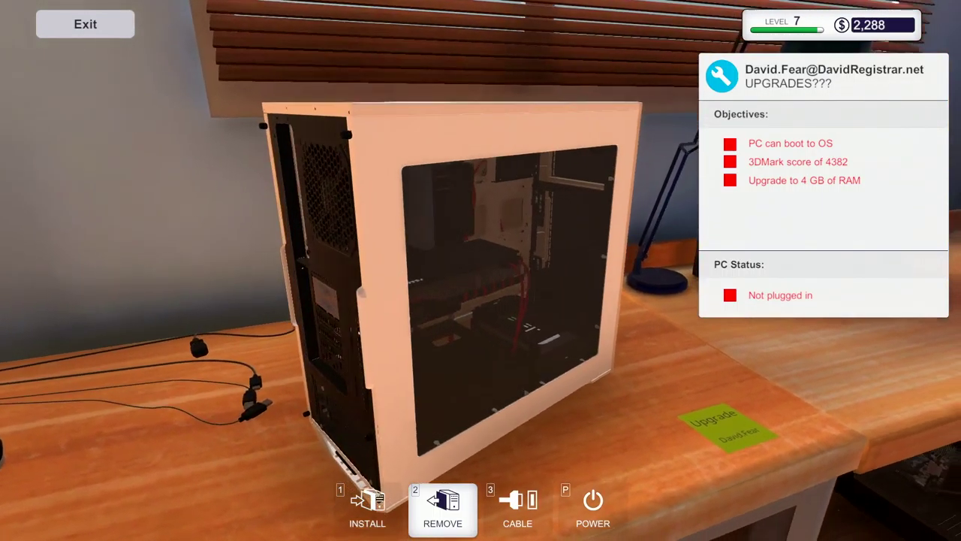
Connect the peripheral, display and PSU power cables, then leave the build view.
key(3)
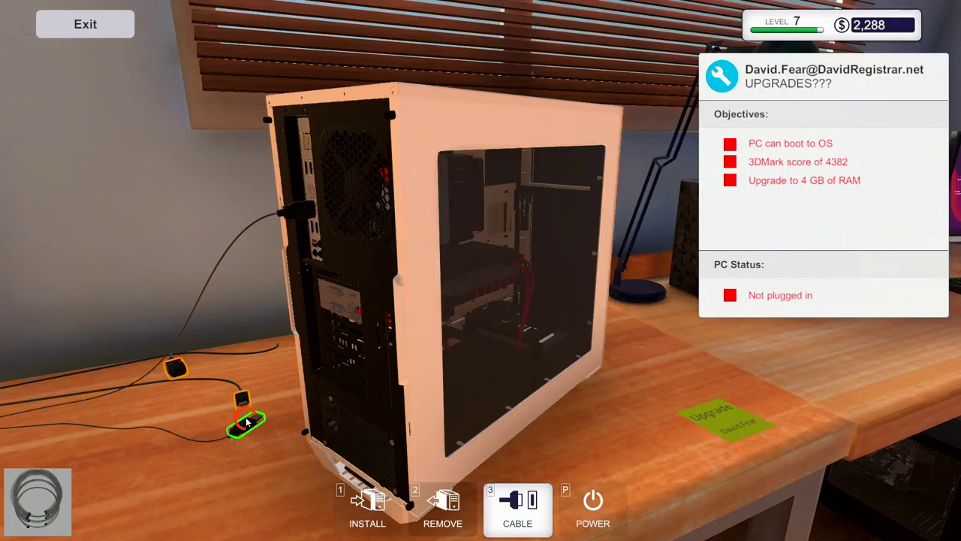
click(313, 168)
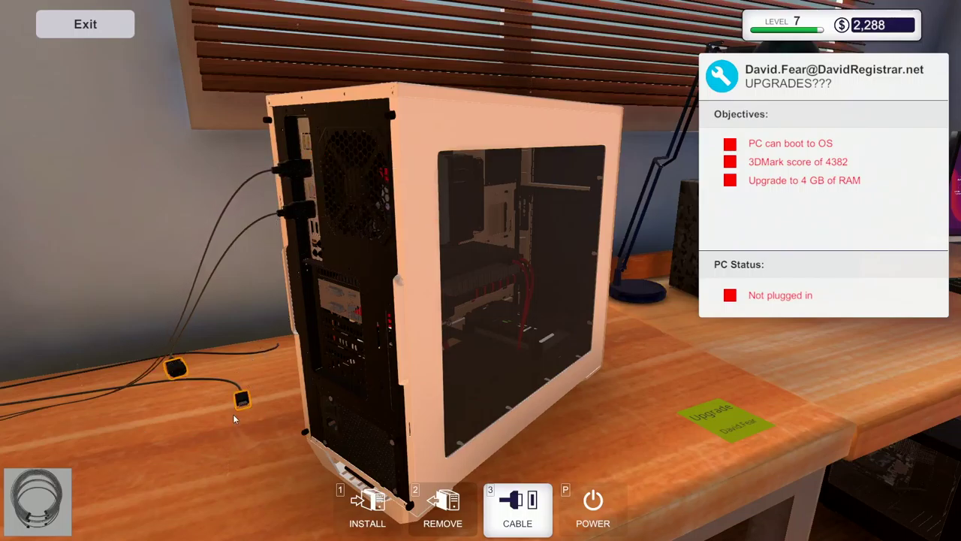
click(353, 297)
click(353, 297)
click(175, 364)
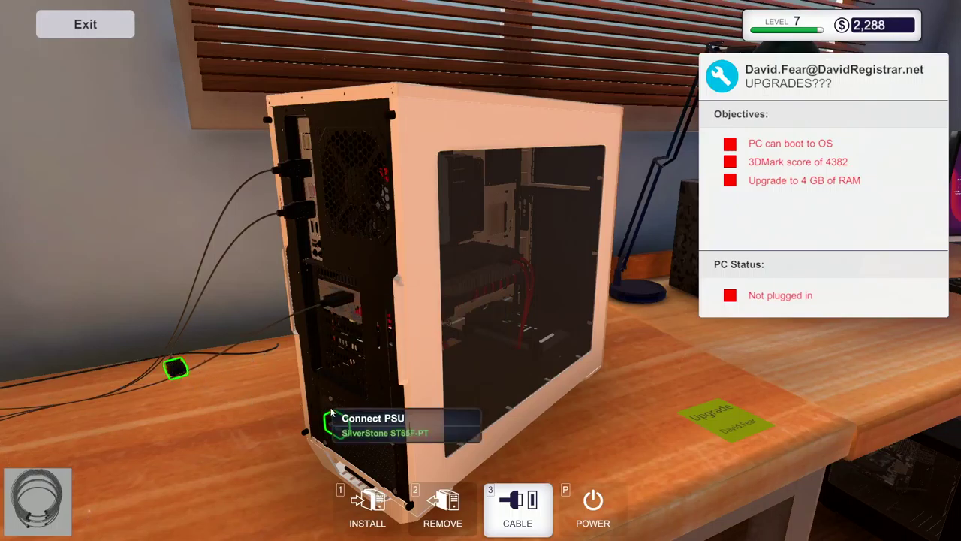
click(334, 424)
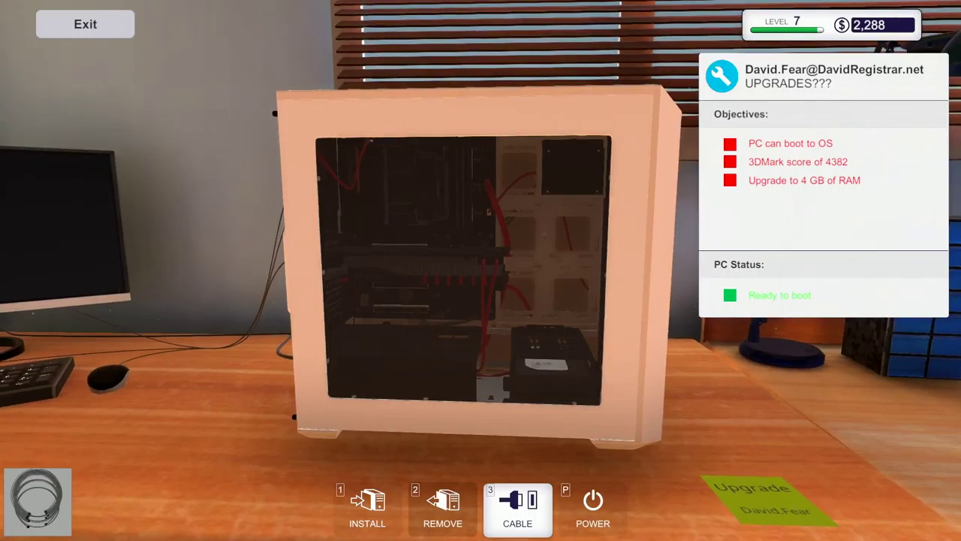
key(Escape)
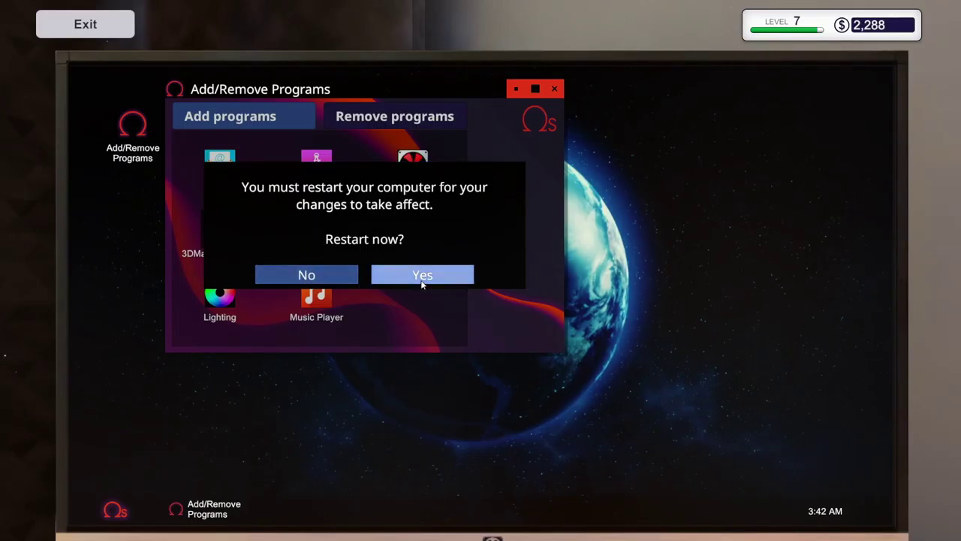
Confirm the restart prompt and sit back down at the customer's computer.
click(422, 275)
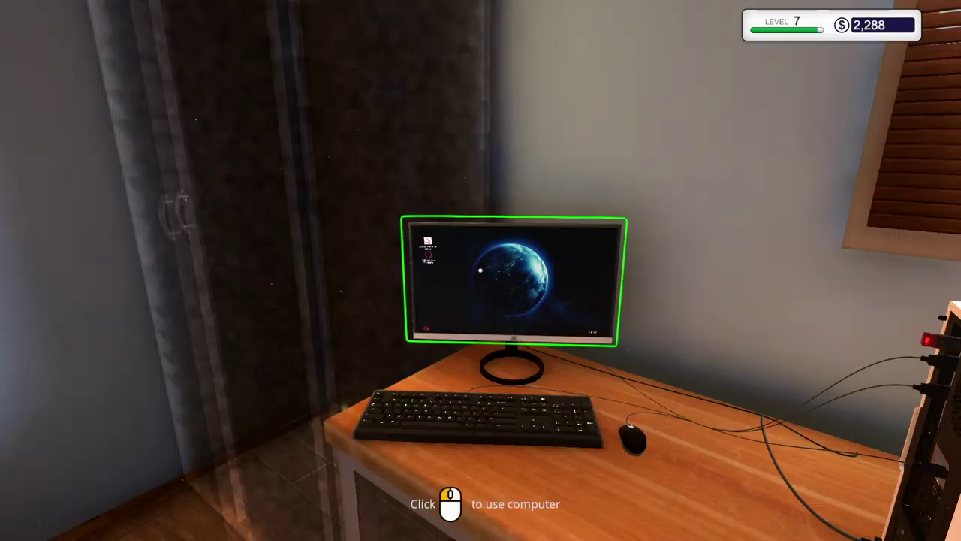
click(481, 270)
Open 3DMark, start the Time Spy run, then leave and briefly check the computer.
double_click(132, 124)
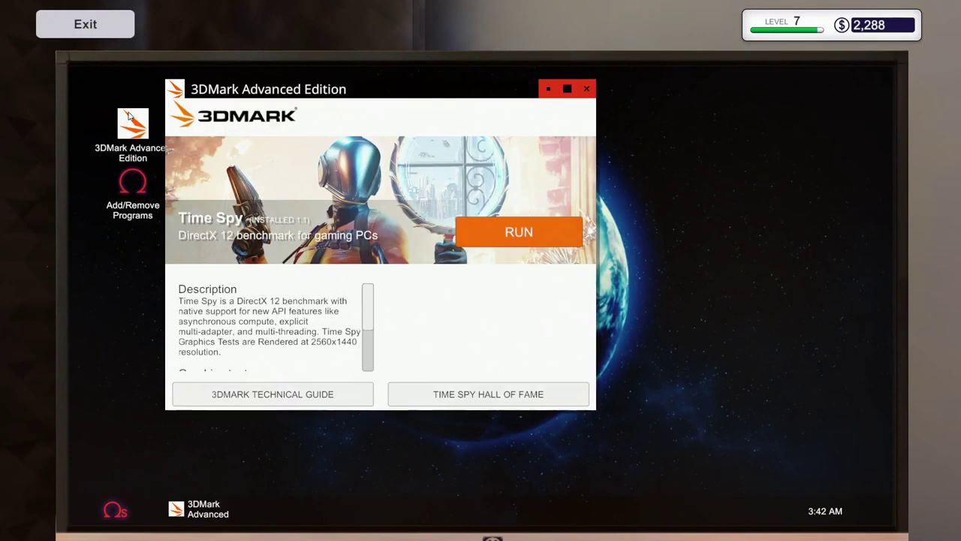
click(518, 233)
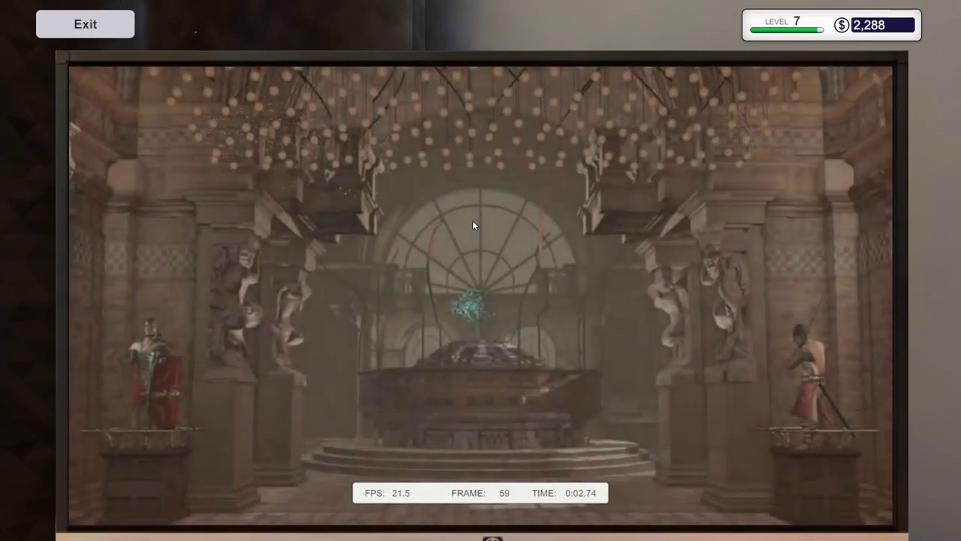
key(Escape)
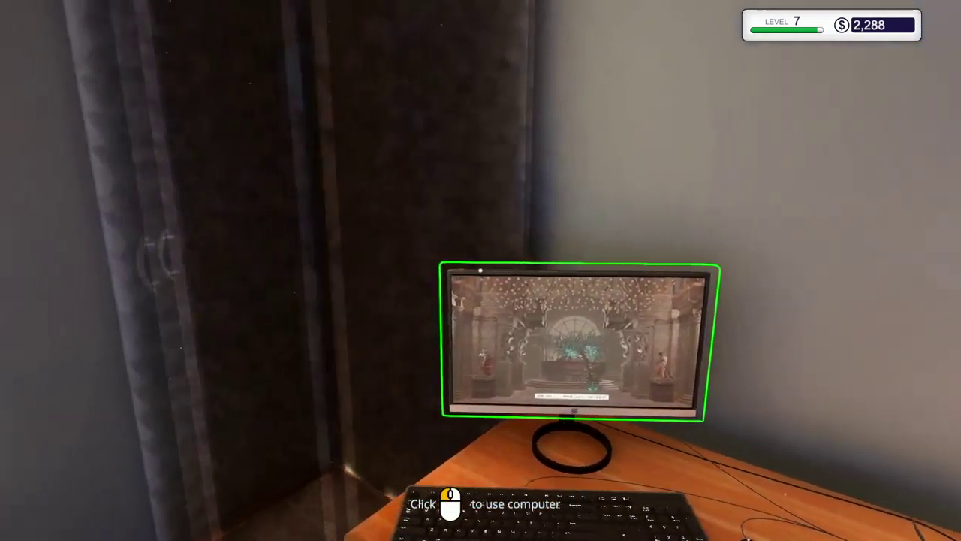
click(481, 270)
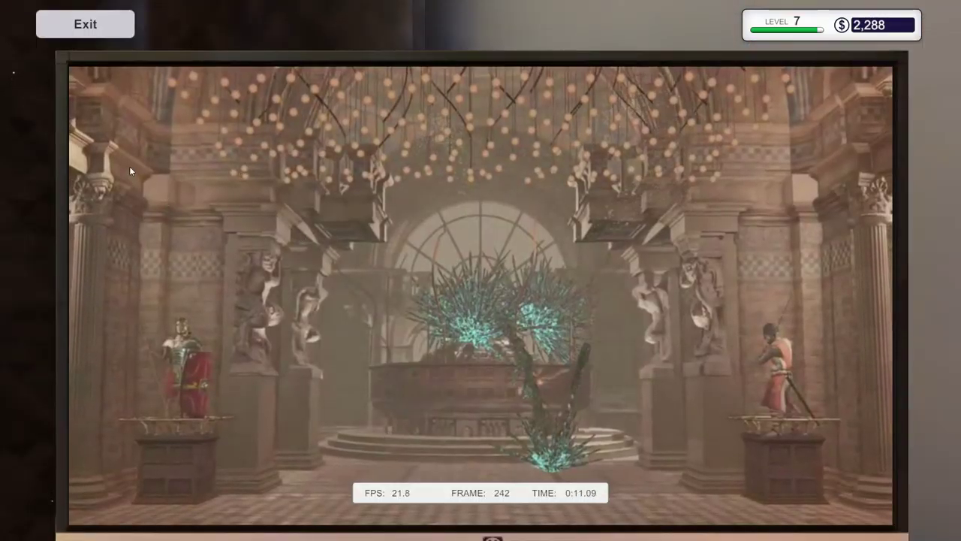
click(85, 24)
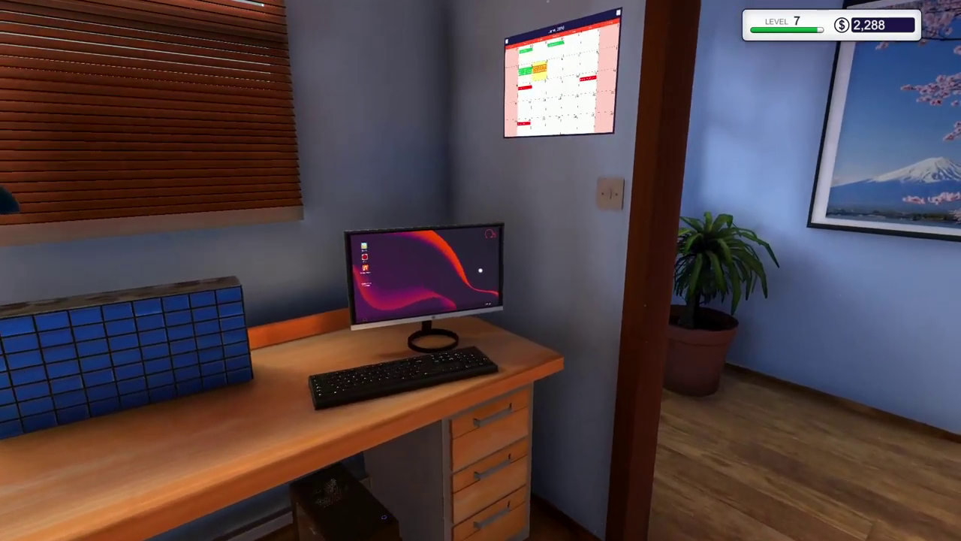
key(w)
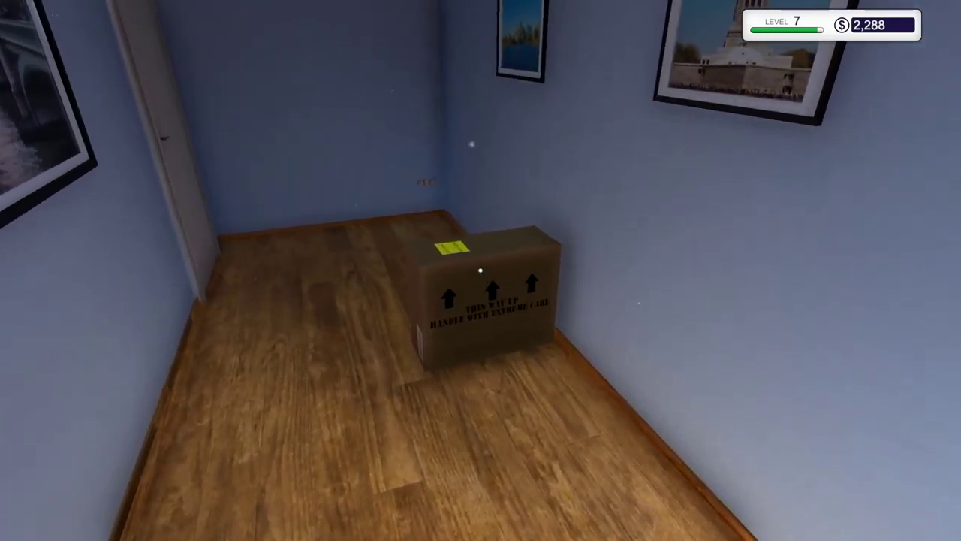
drag(480, 270, 480, 271)
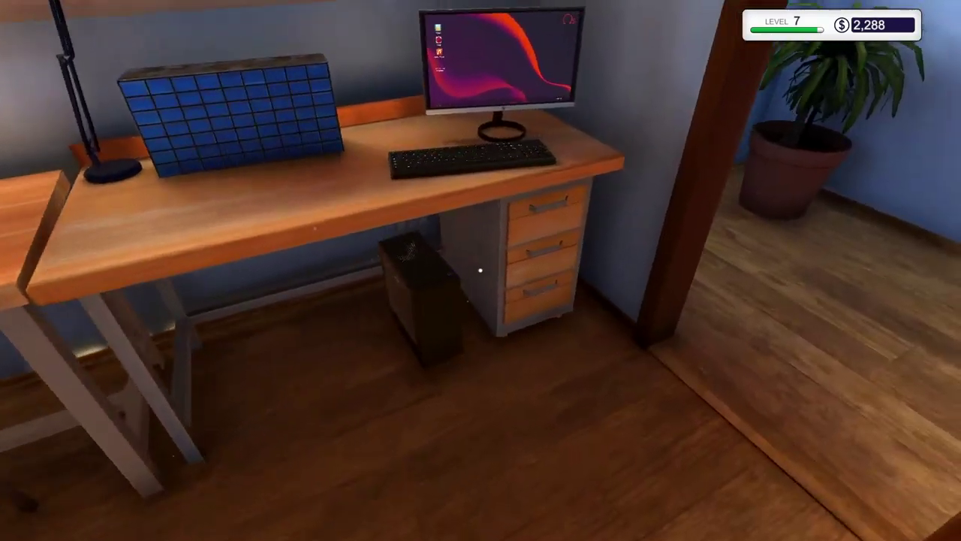
click(481, 270)
click(130, 107)
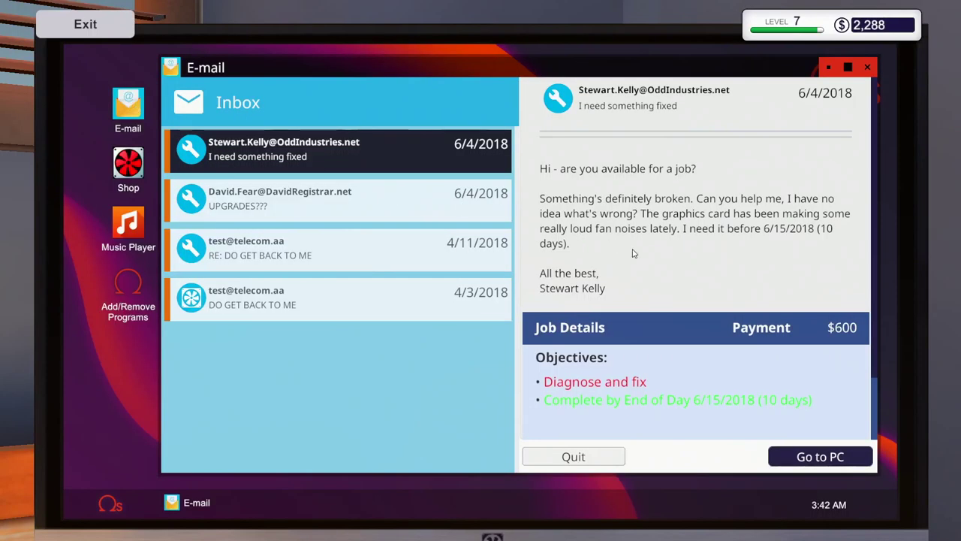
click(237, 203)
click(281, 154)
scroll(607, 383, down, 3)
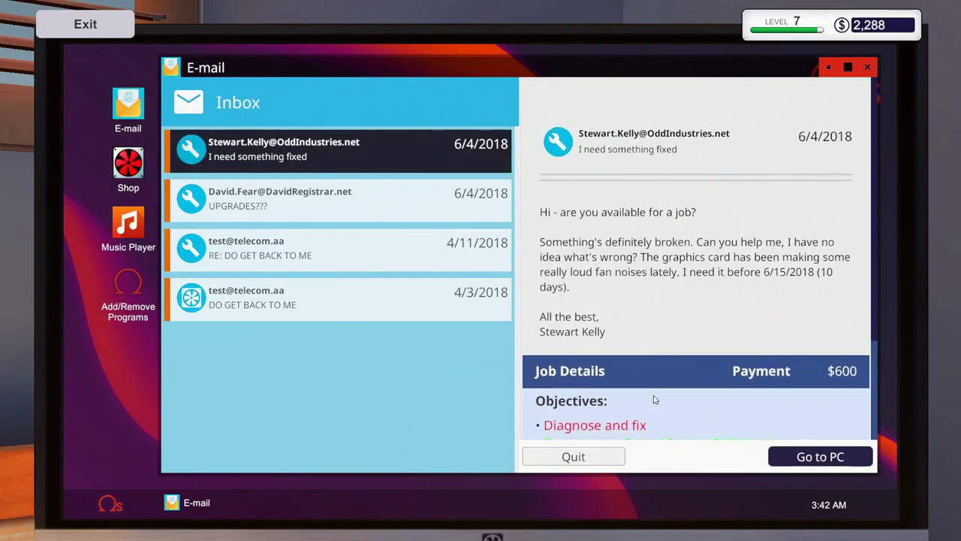
scroll(636, 362, up, 2)
scroll(636, 361, down, 3)
scroll(635, 360, up, 5)
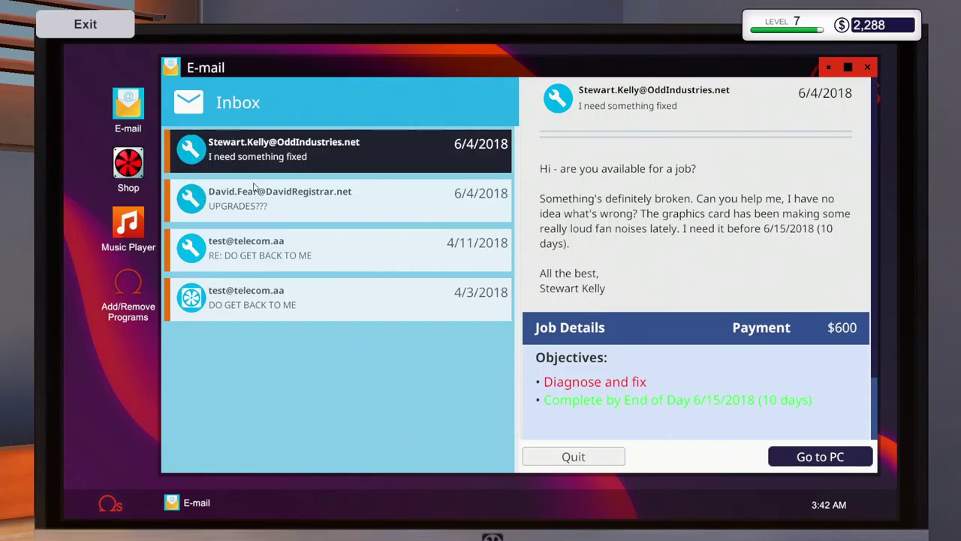
key(Escape)
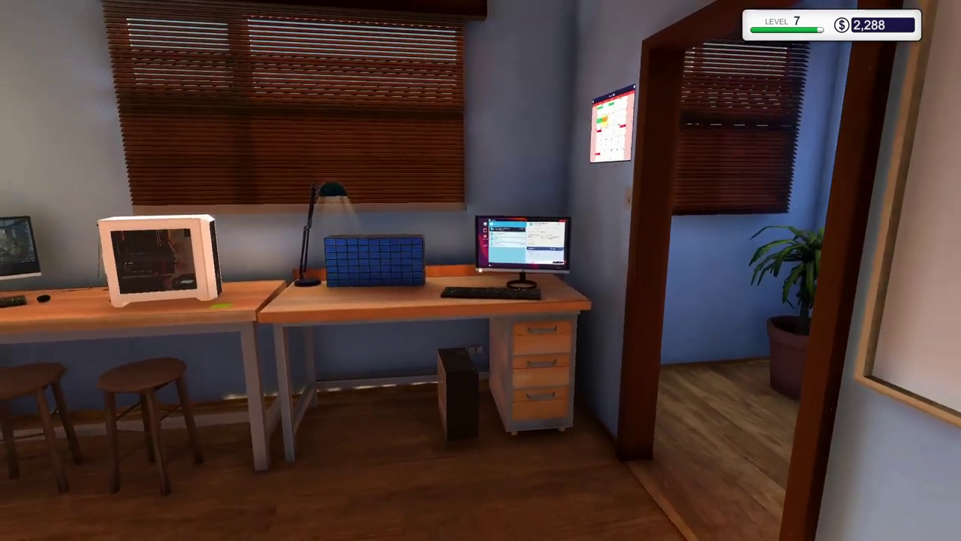
click(480, 271)
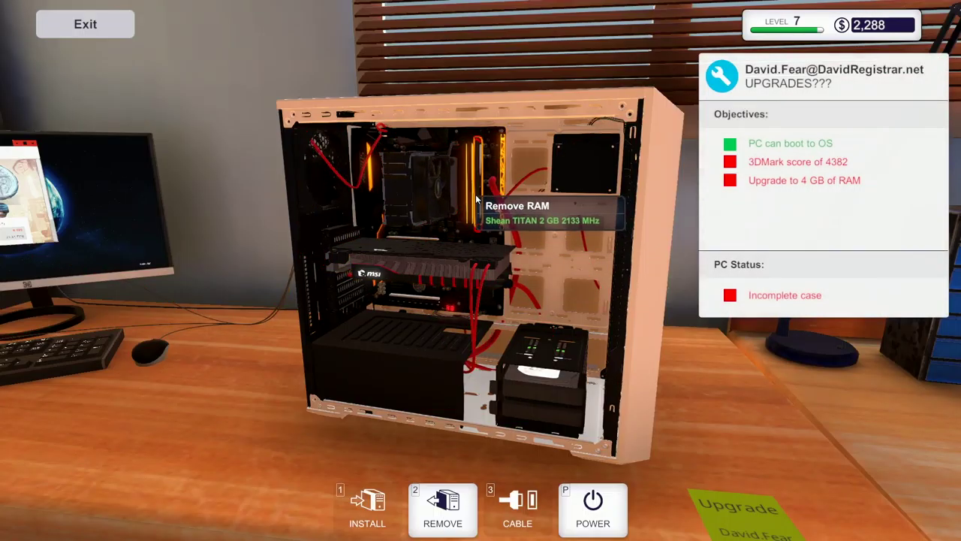
mouse_move(478, 197)
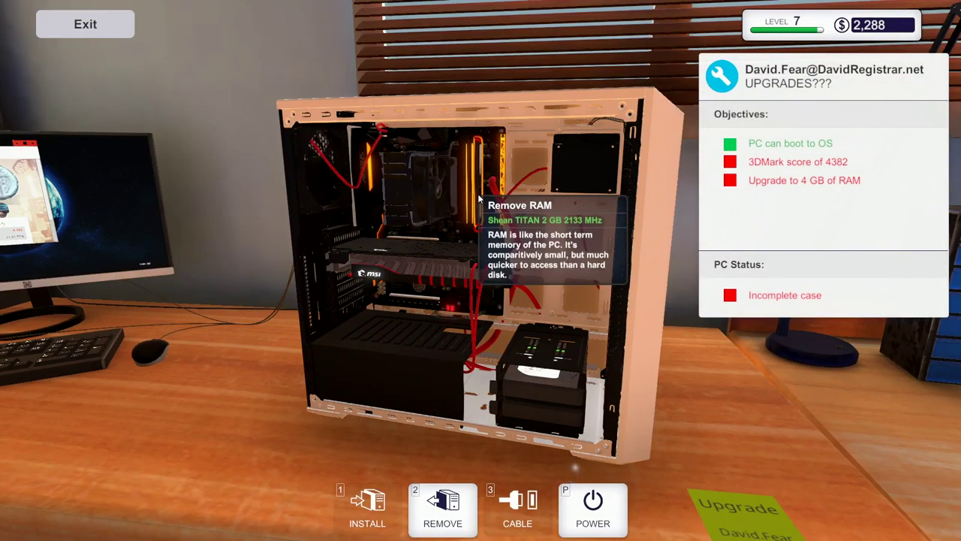
scroll(478, 197, up, 2)
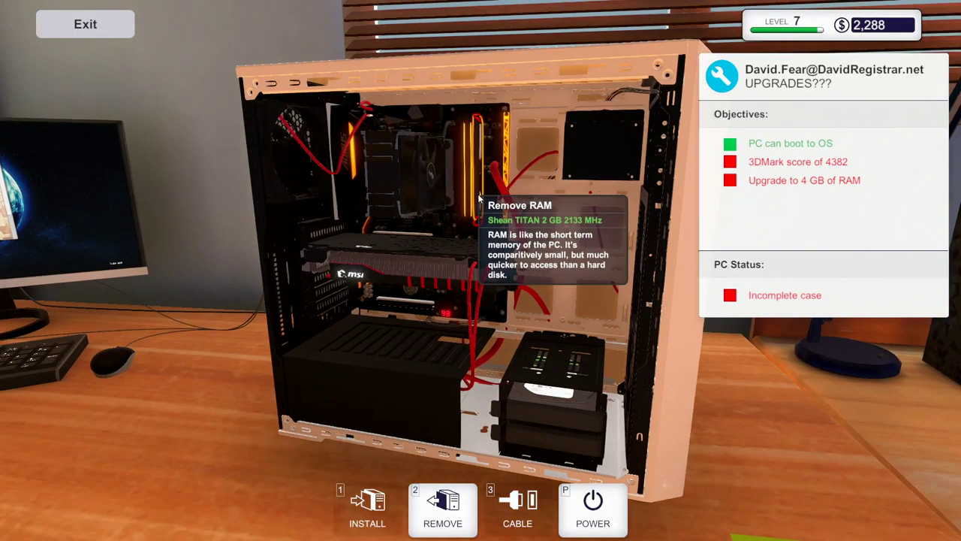
scroll(478, 198, up, 2)
scroll(478, 198, up, 2)
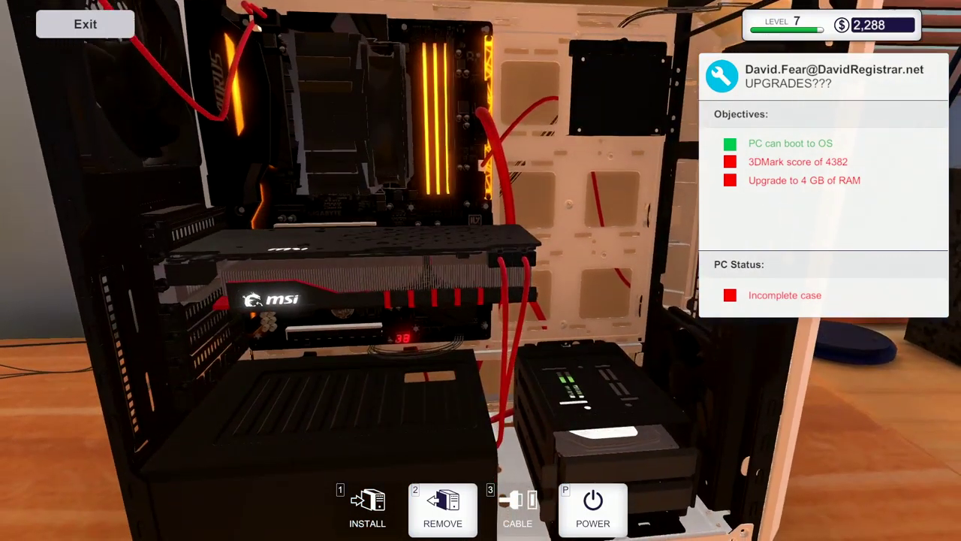
scroll(413, 259, down, 3)
scroll(413, 259, up, 3)
scroll(413, 259, down, 3)
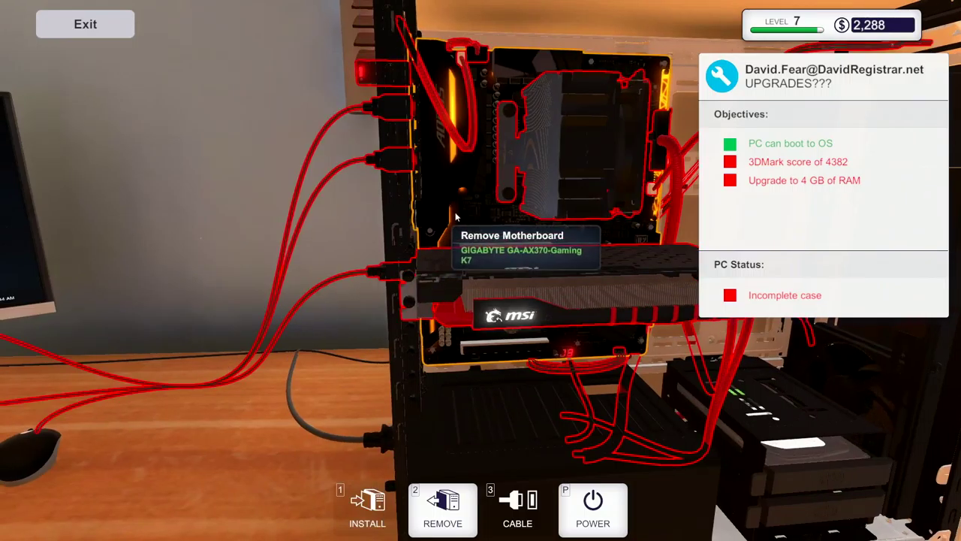
mouse_move(413, 259)
mouse_down()
mouse_move(298, 150)
mouse_move(291, 169)
mouse_up()
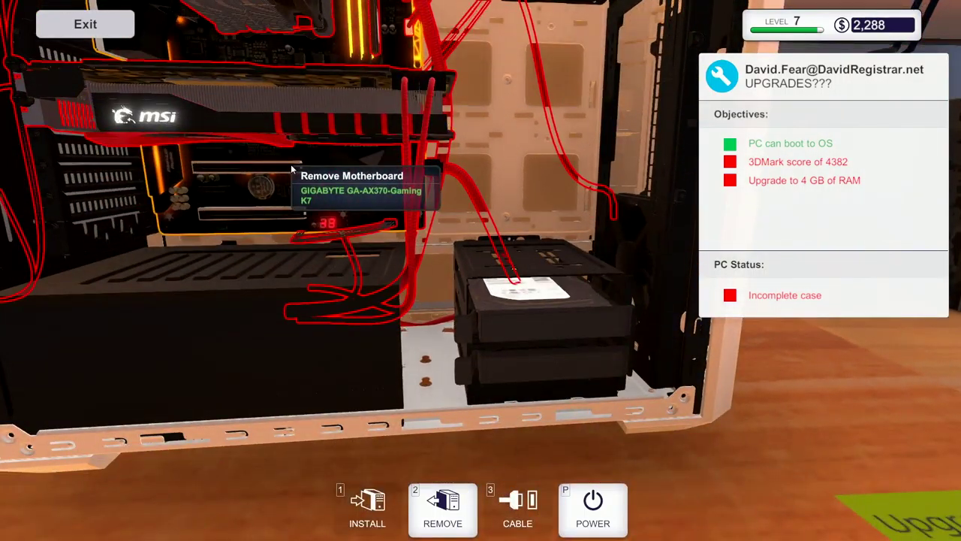
scroll(291, 168, down, 3)
drag(444, 217, 338, 301)
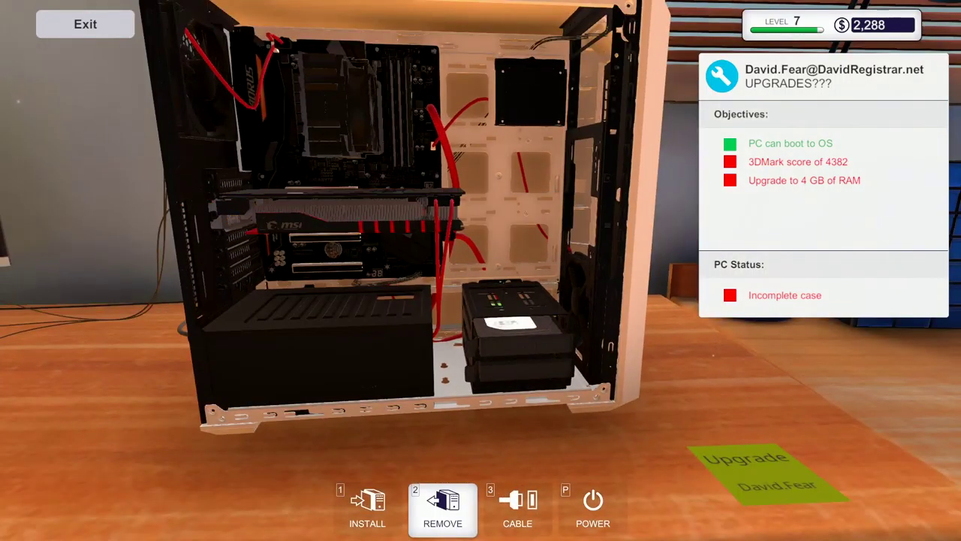
drag(384, 105, 315, 135)
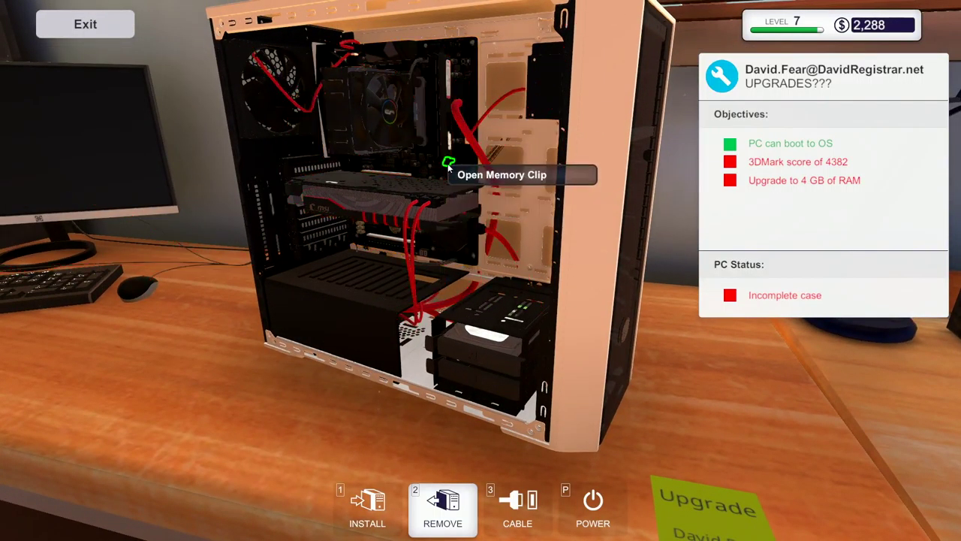
click(449, 139)
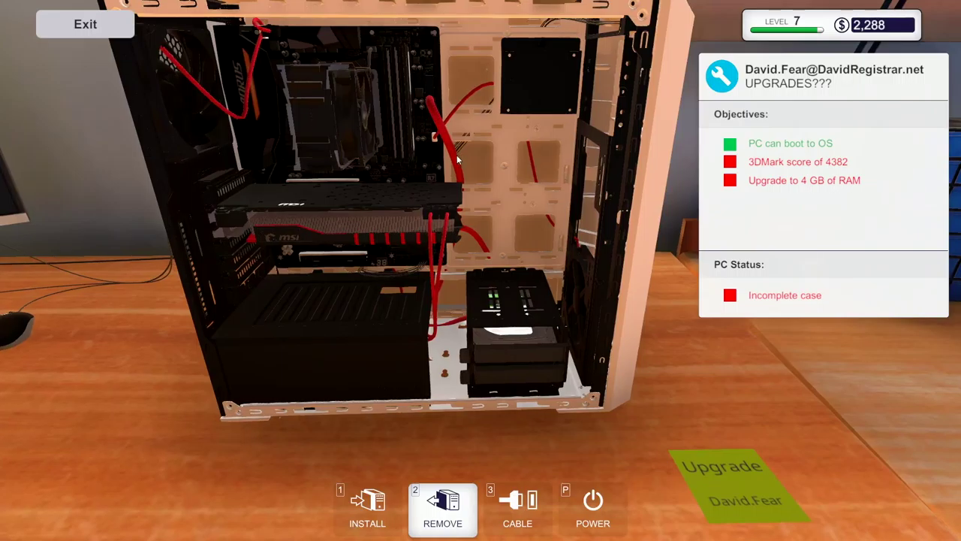
scroll(338, 226, up, 5)
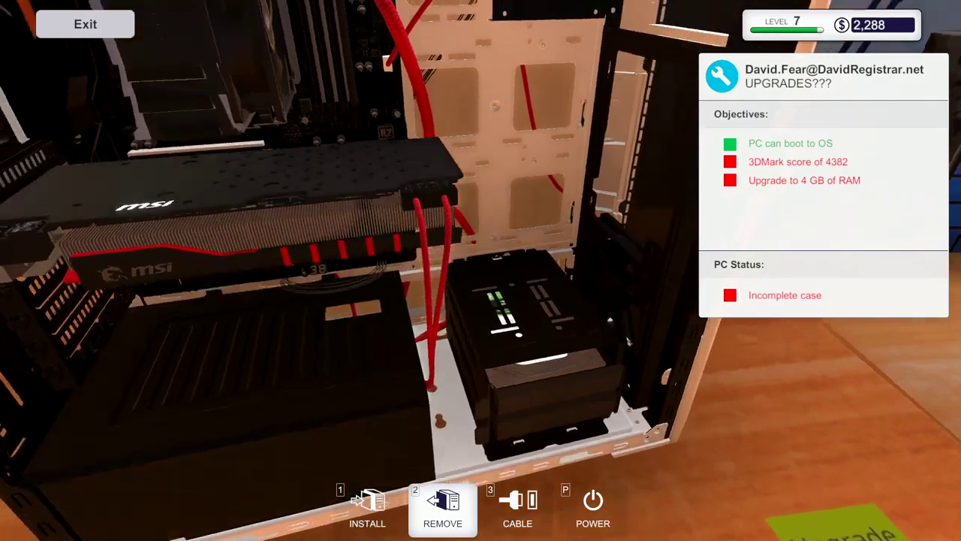
drag(480, 270, 376, 226)
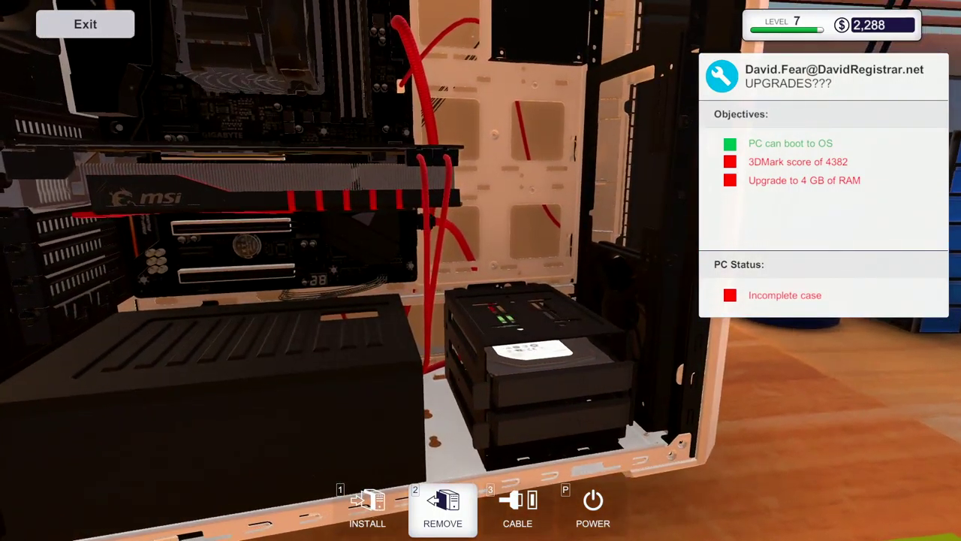
scroll(359, 150, down, 4)
drag(358, 103, 420, 187)
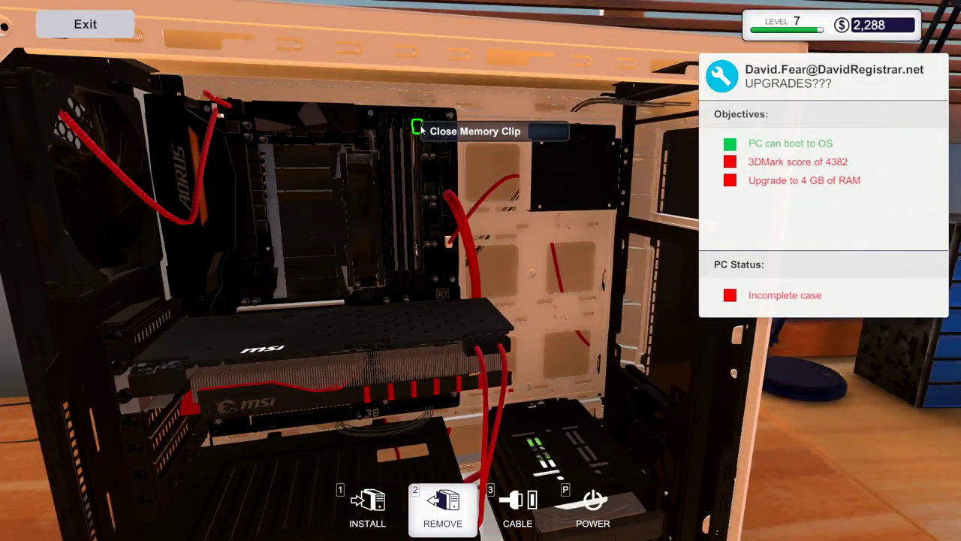
scroll(421, 275, down, 5)
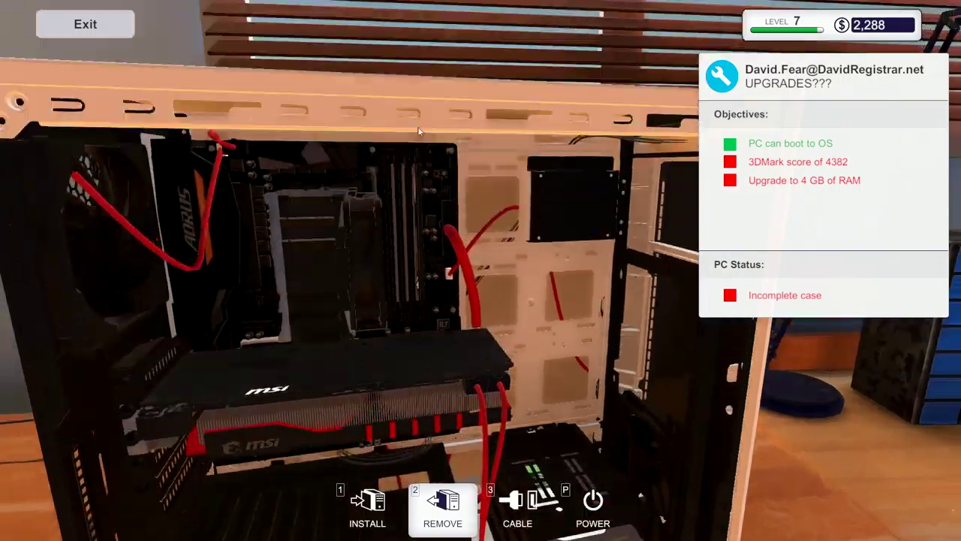
scroll(420, 225, up, 5)
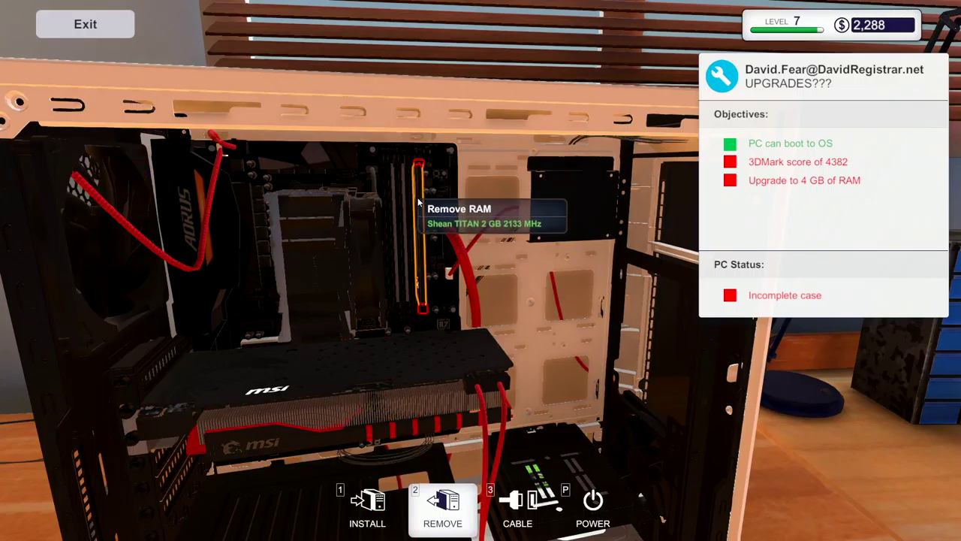
Buy the carted memory in a $70 BITS&PCs order, then pick up the customer's PC.
key(Escape)
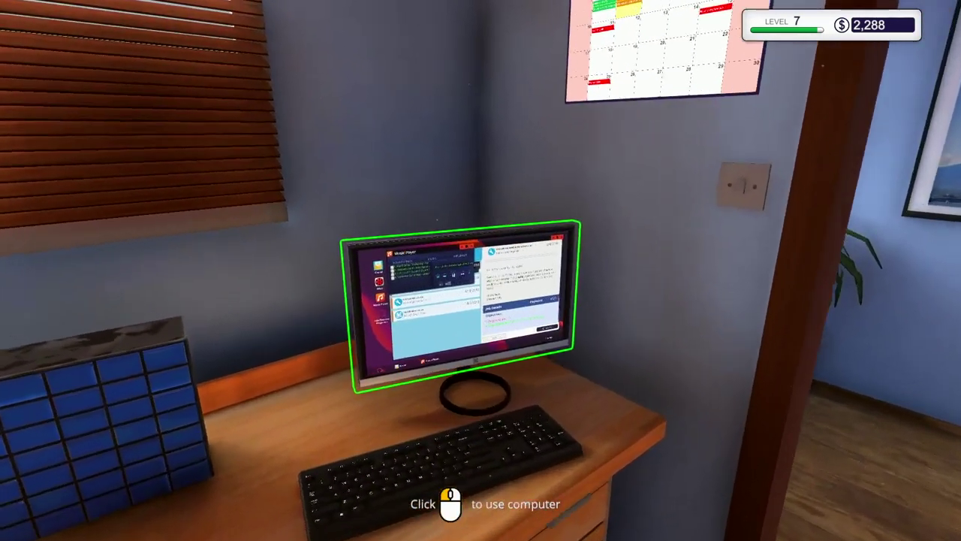
click(481, 270)
click(127, 167)
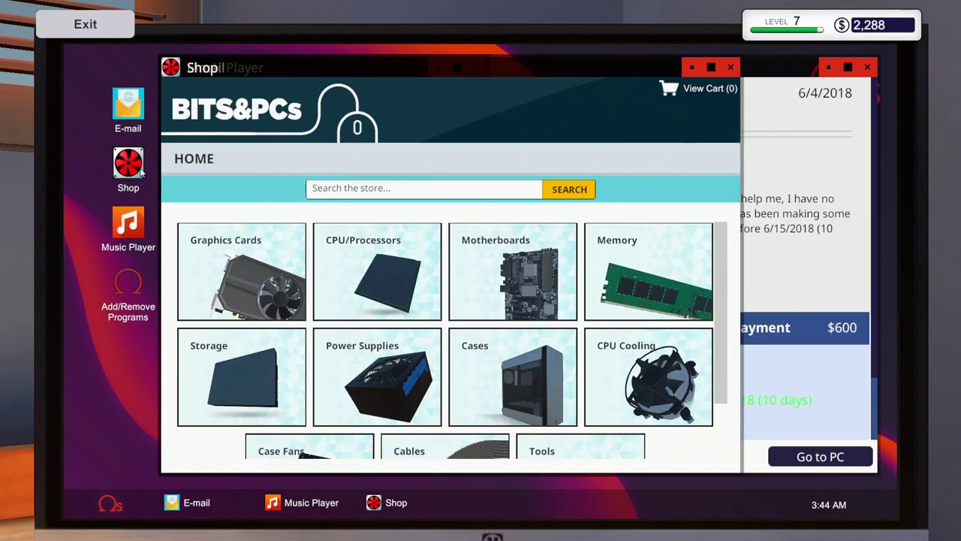
click(698, 88)
click(681, 266)
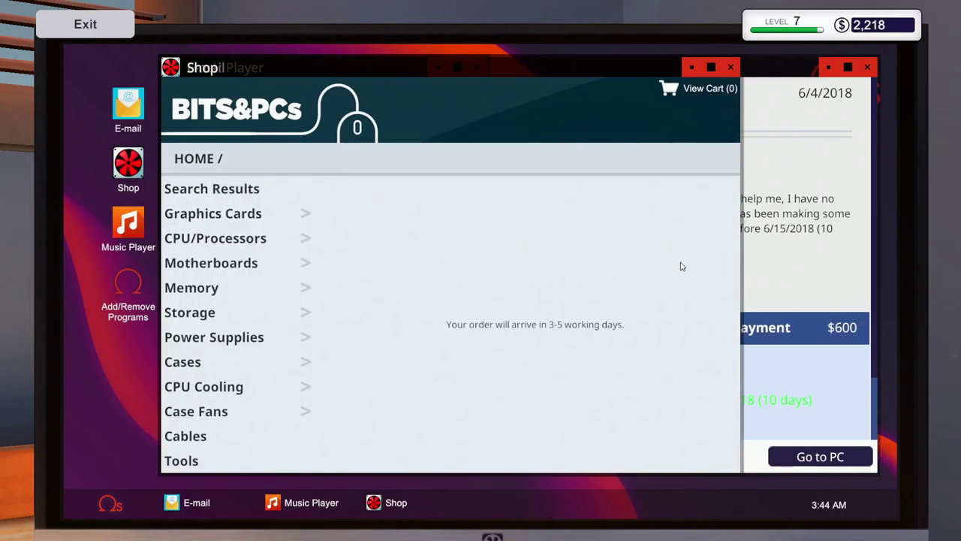
key(Escape)
right_click(480, 271)
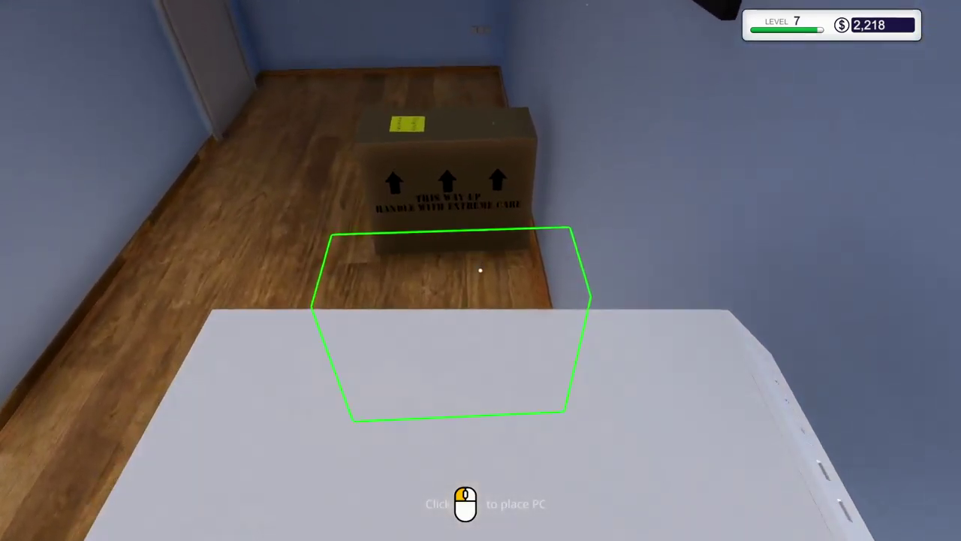
Carry Stewart Kelly's purple-and-white PC to the workbench, place it and enter its work view.
click(480, 270)
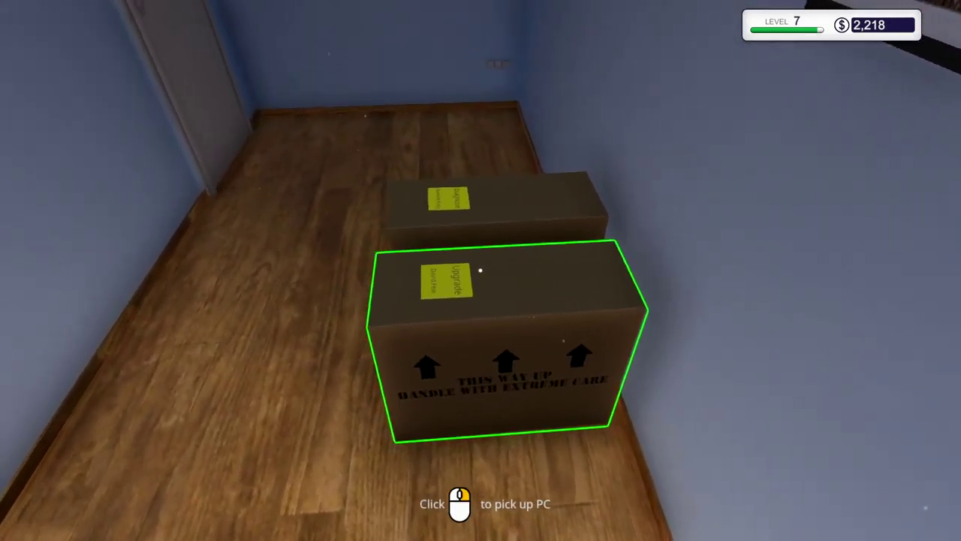
click(481, 270)
key(w)
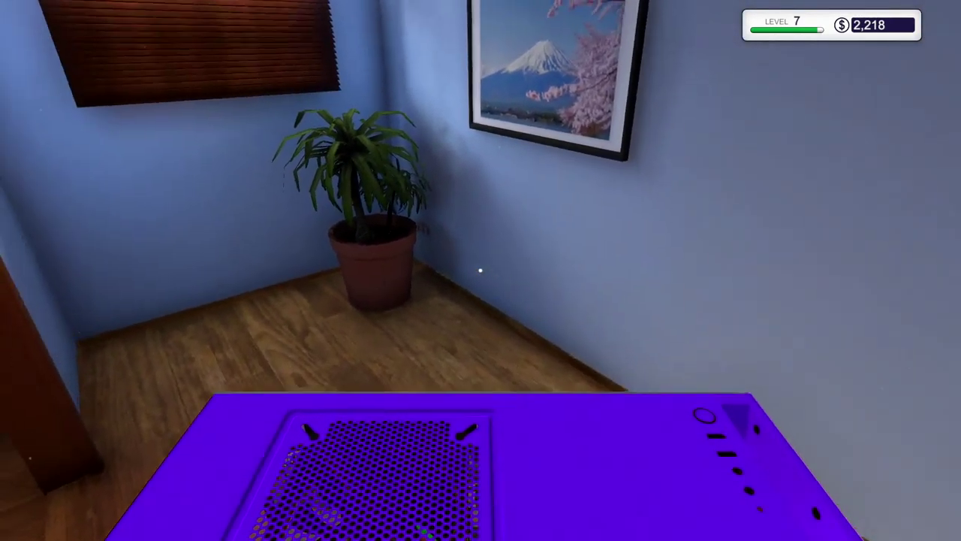
key(w)
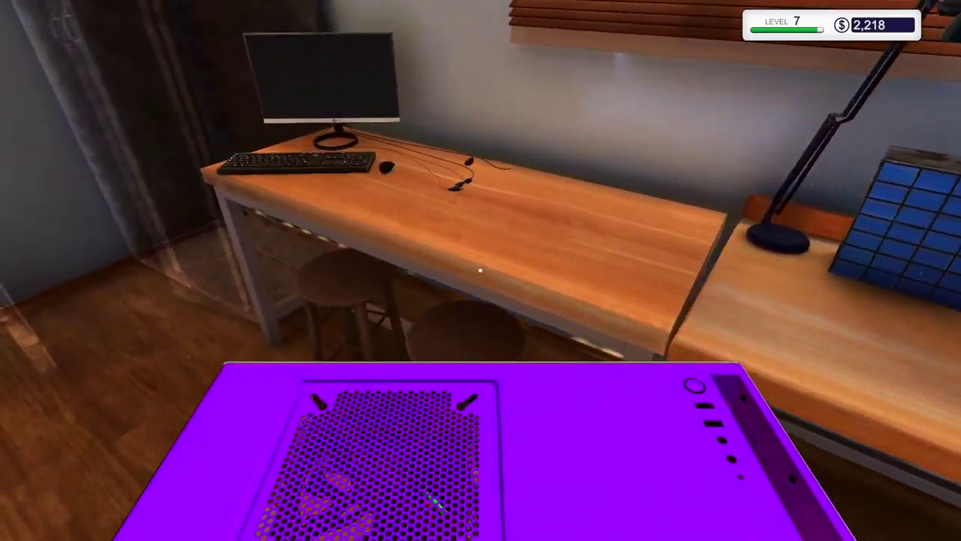
click(480, 270)
click(421, 210)
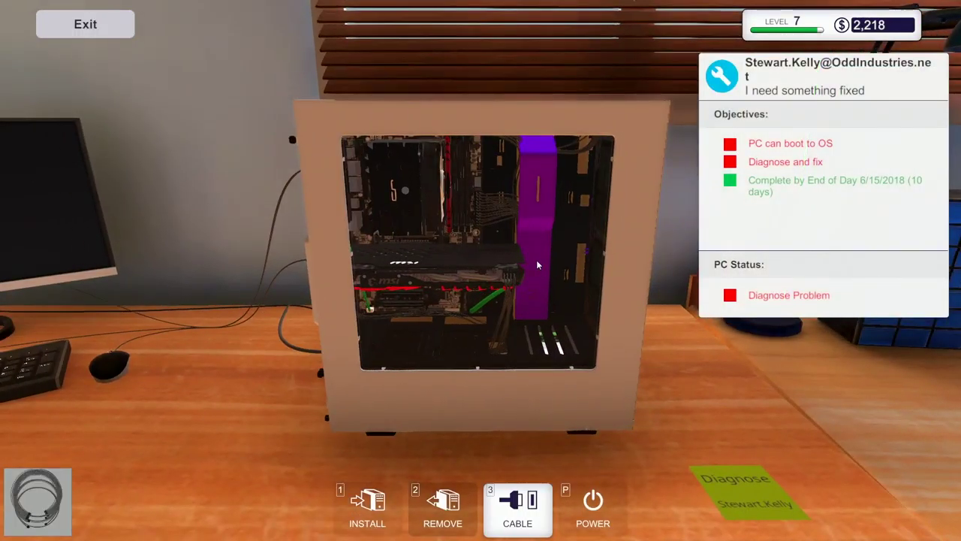
key(Escape)
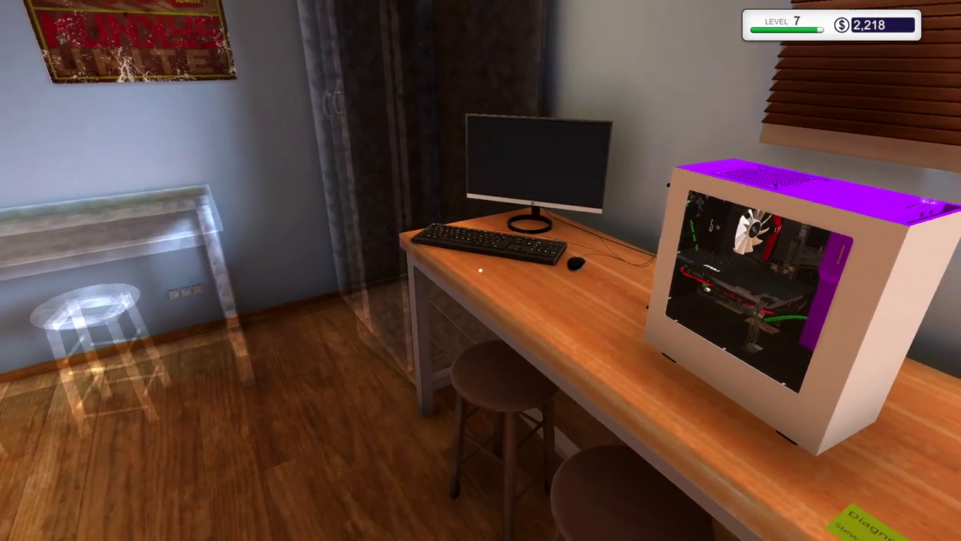
key(s)
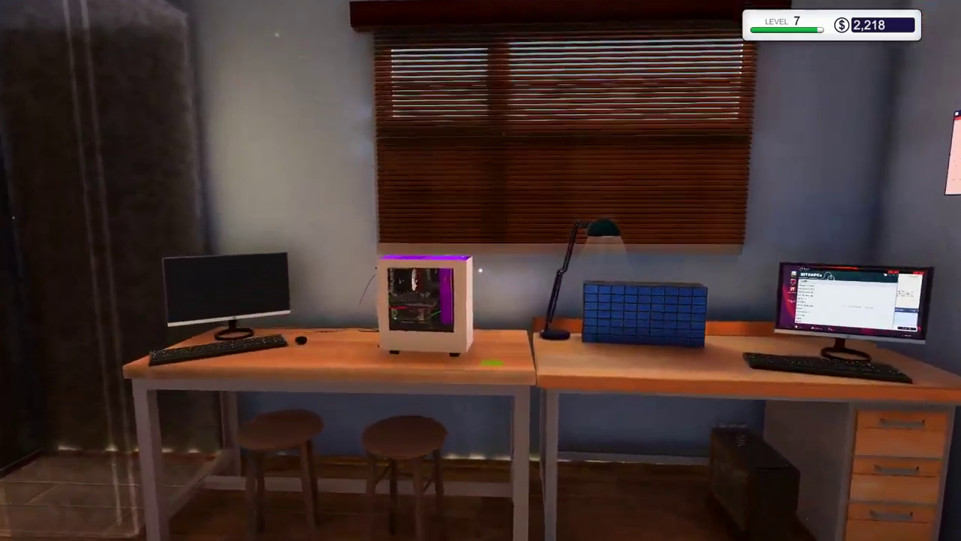
key(w)
key(w)
click(481, 271)
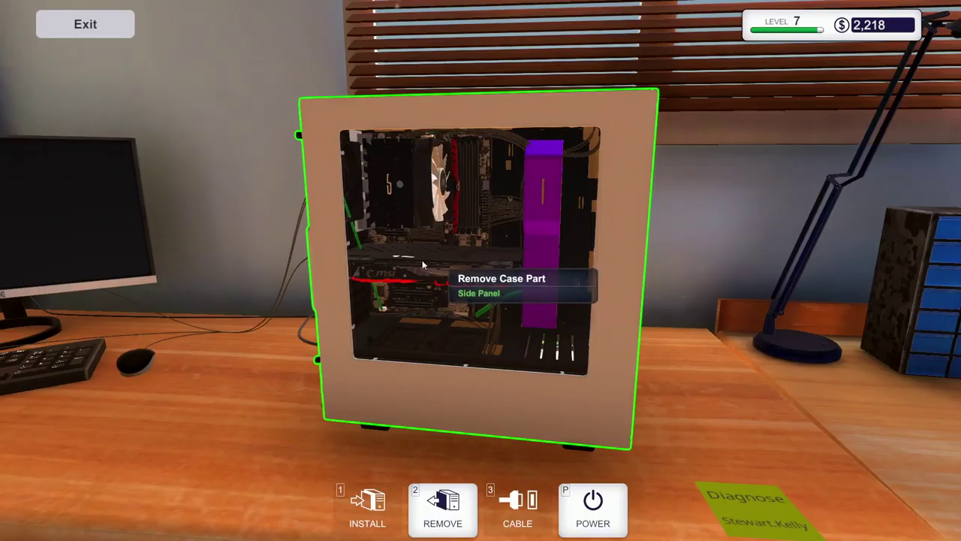
click(353, 252)
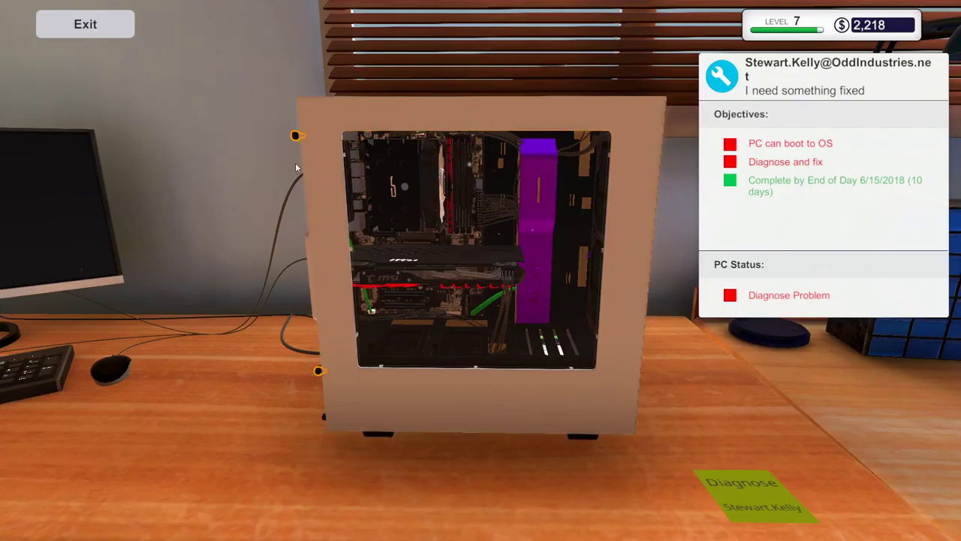
click(318, 371)
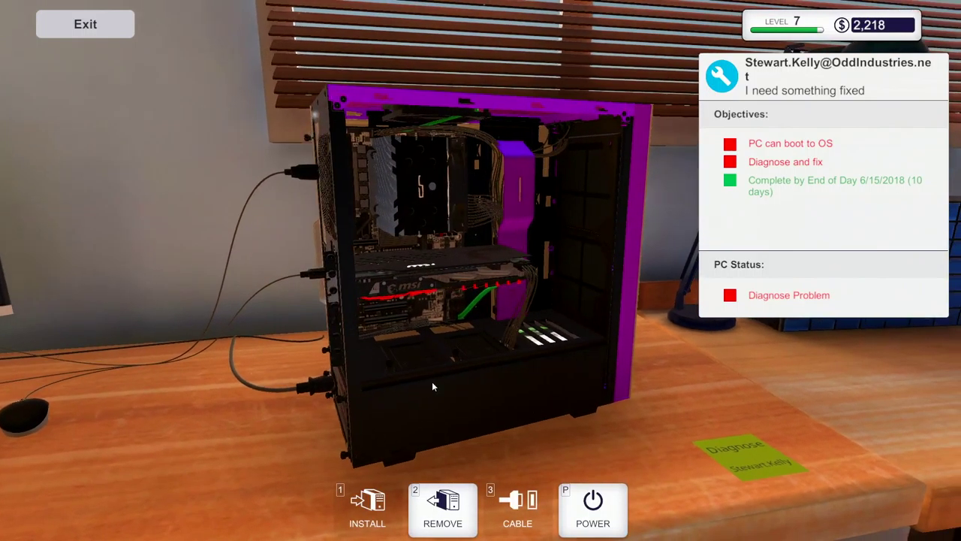
right_click(450, 375)
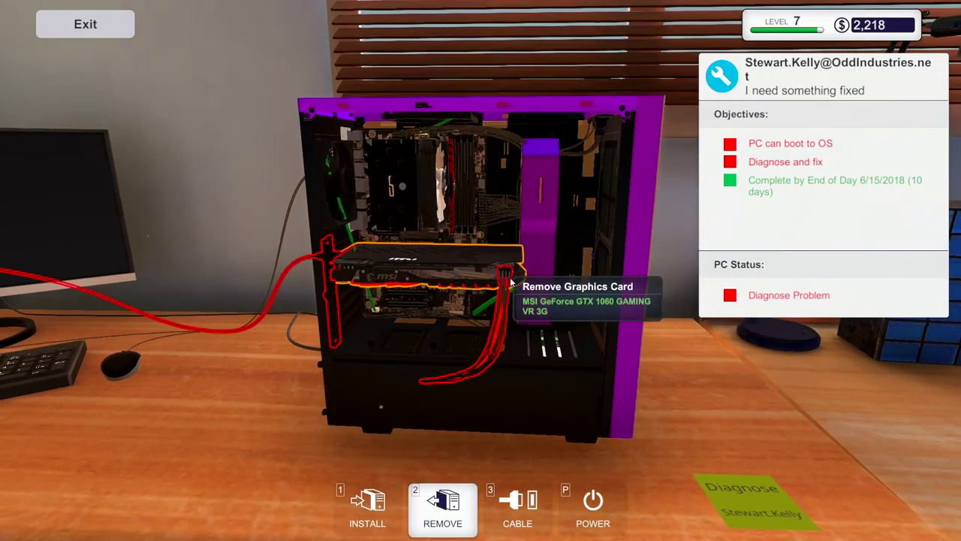
Unplug, unscrew and pull out the broken MSI GTX 1060, and order a $310 replacement.
click(499, 284)
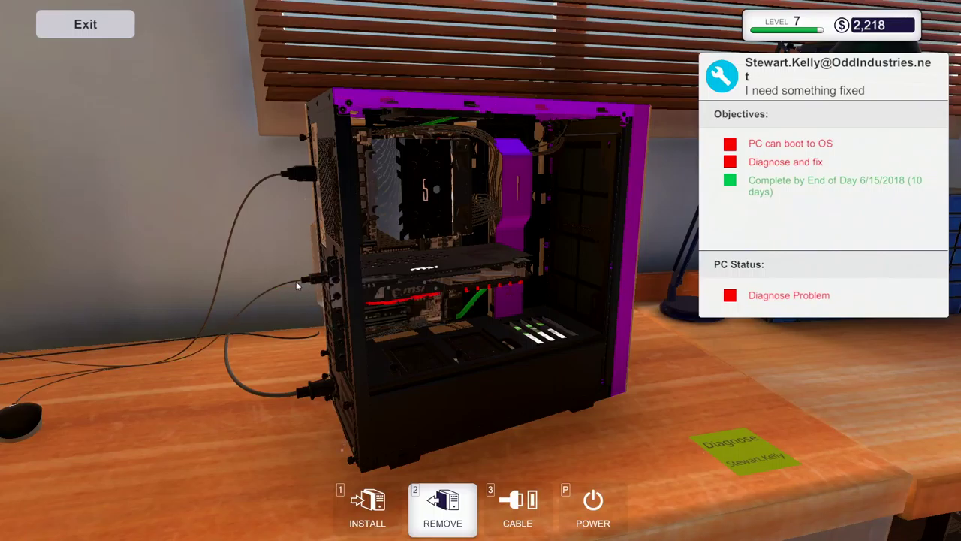
click(299, 275)
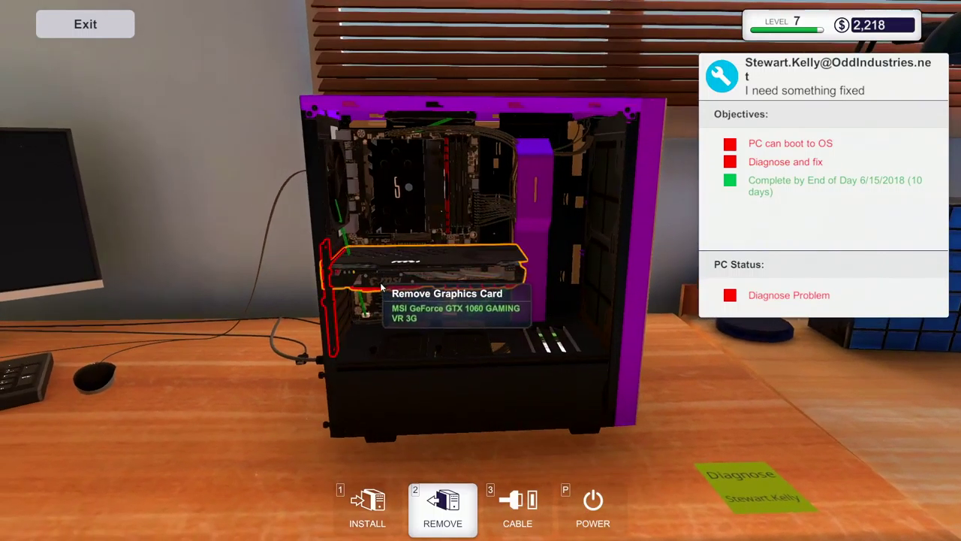
right_click(326, 301)
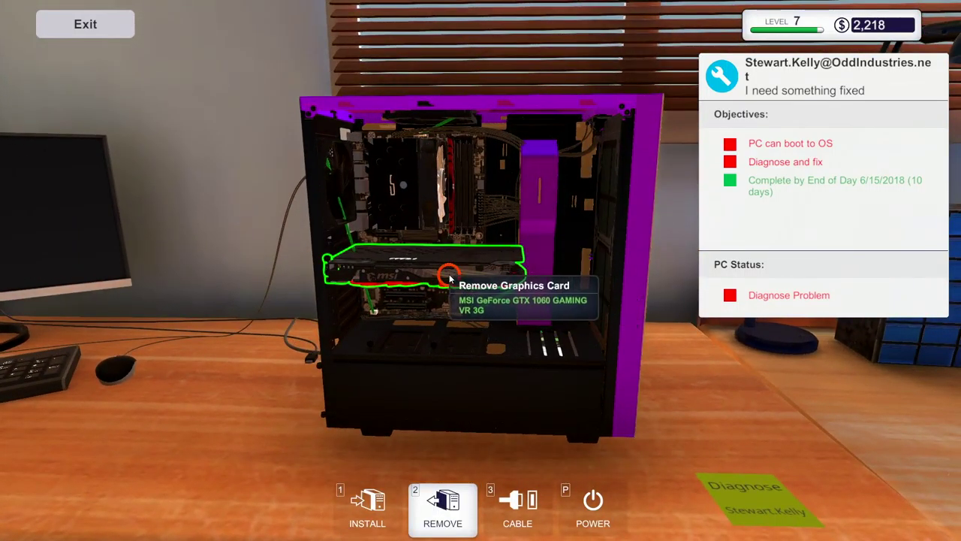
click(447, 274)
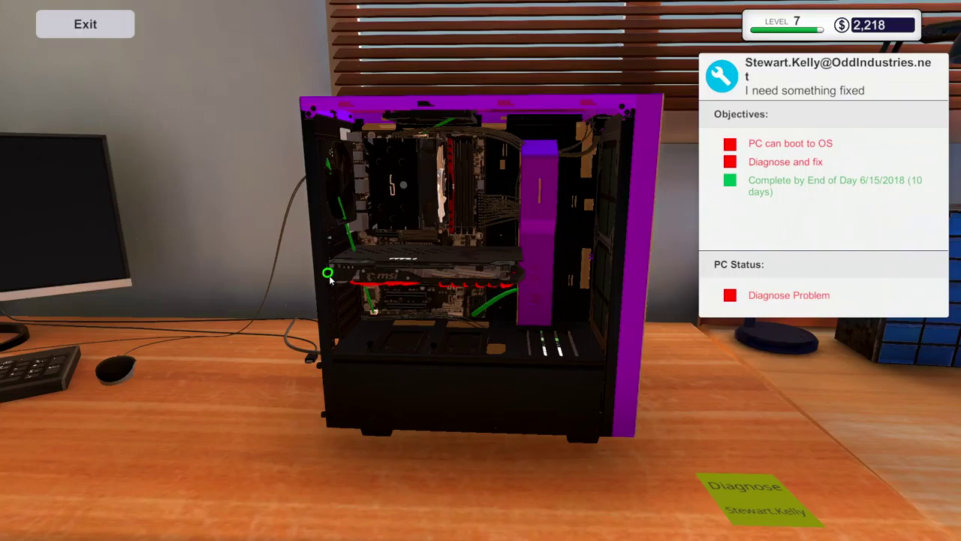
click(329, 280)
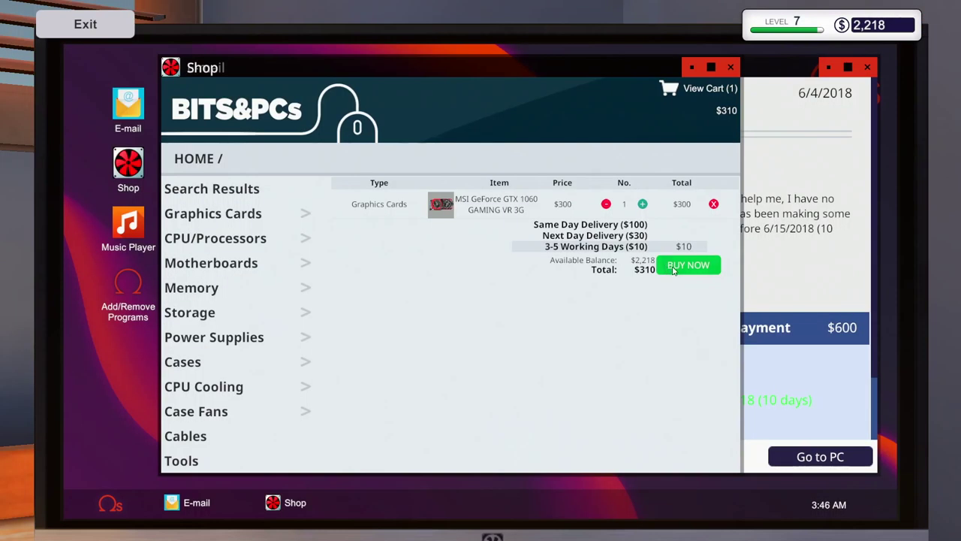
click(688, 264)
key(Escape)
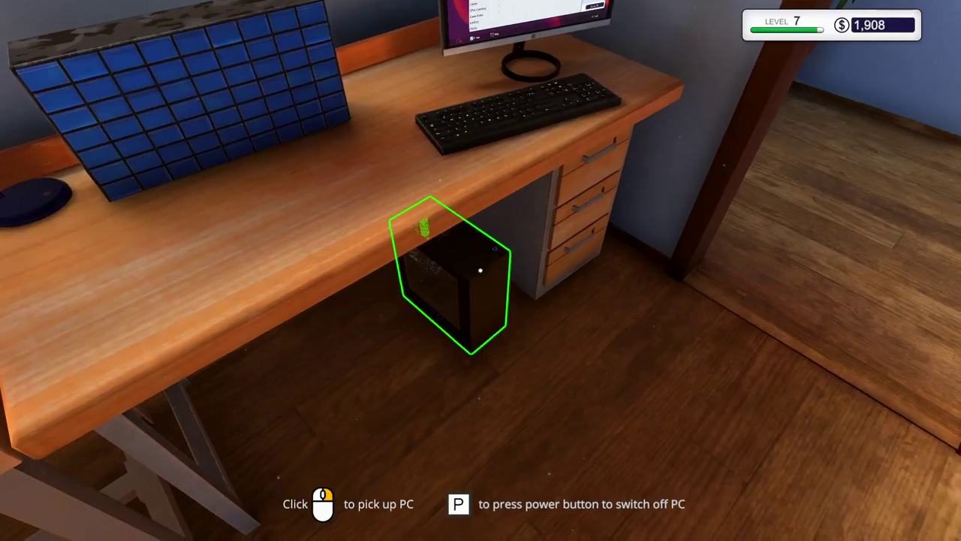
Seat the new, unbroken MSI GTX 1060 from inventory into the graphics card slot.
key(p)
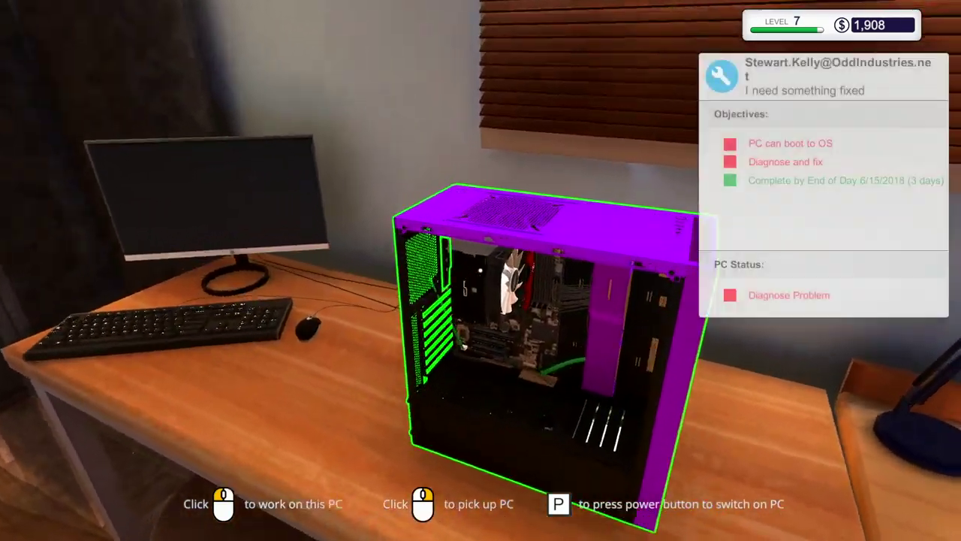
click(480, 300)
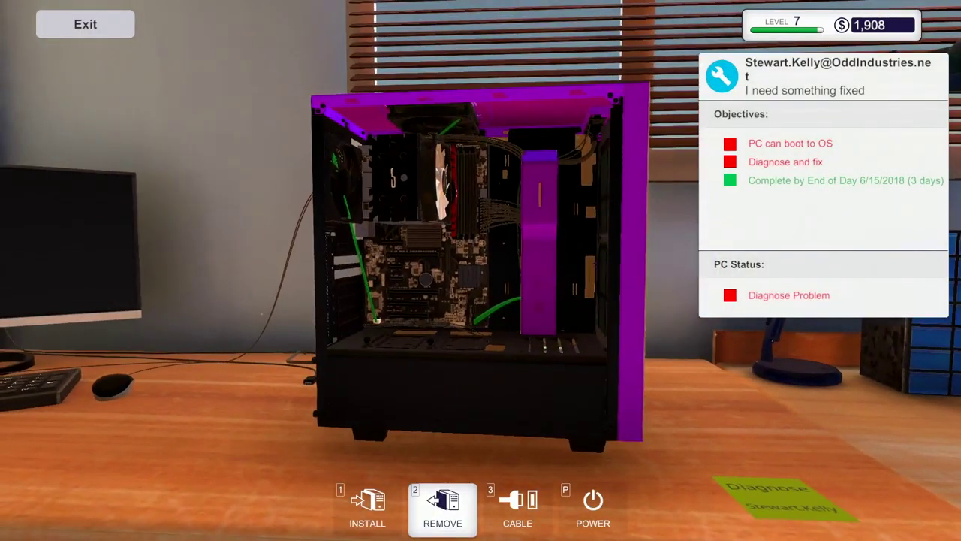
key(1)
click(237, 378)
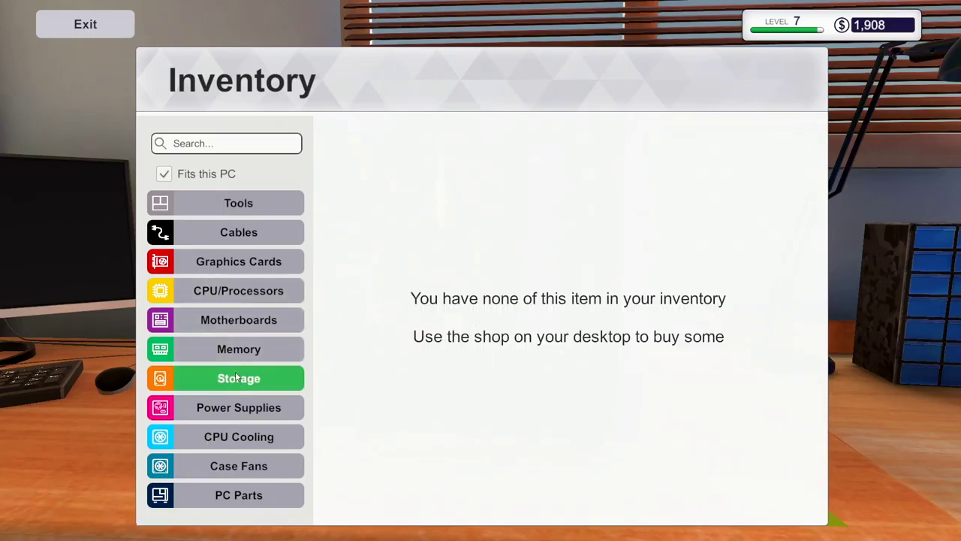
click(238, 349)
click(239, 262)
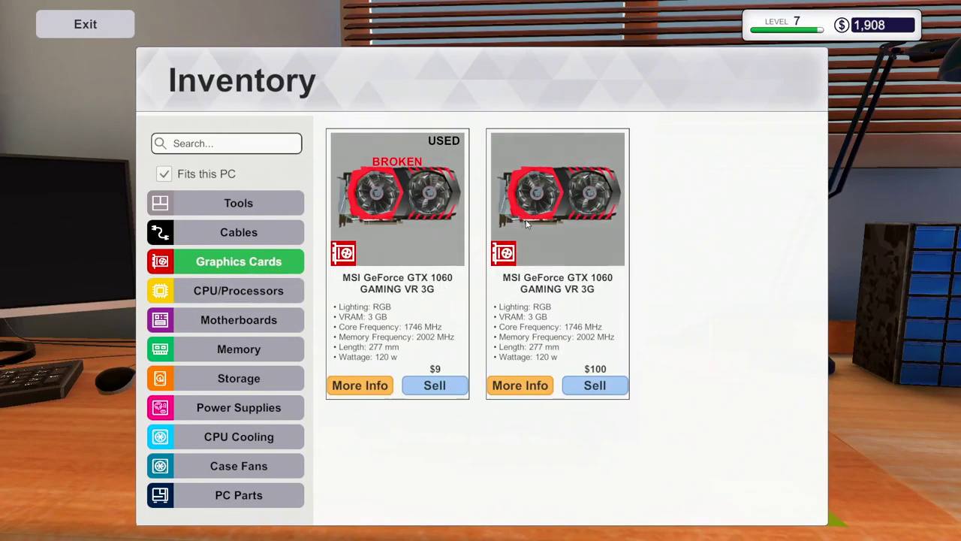
click(556, 256)
click(386, 259)
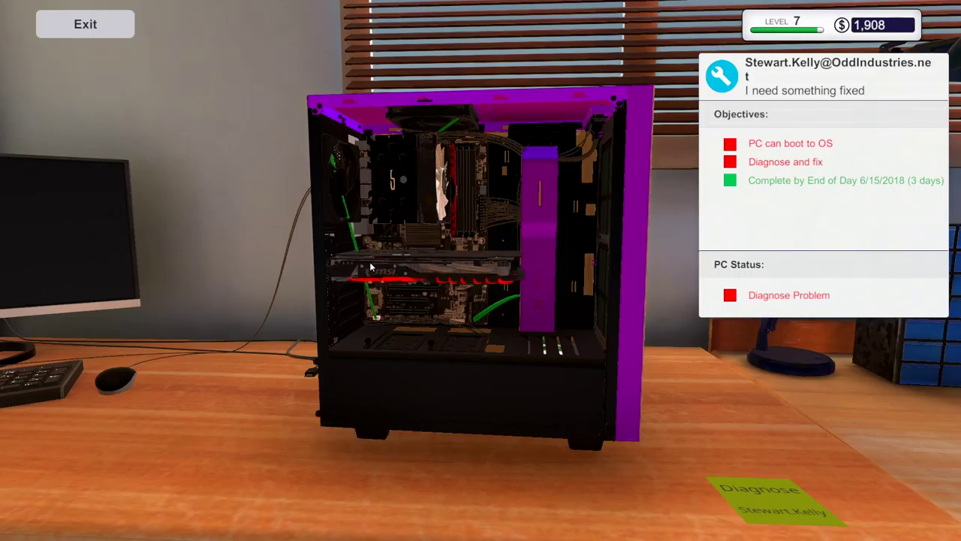
Reconnect the PSU power cable to the new card and boot the PC to the OS.
key(2)
drag(330, 274, 375, 306)
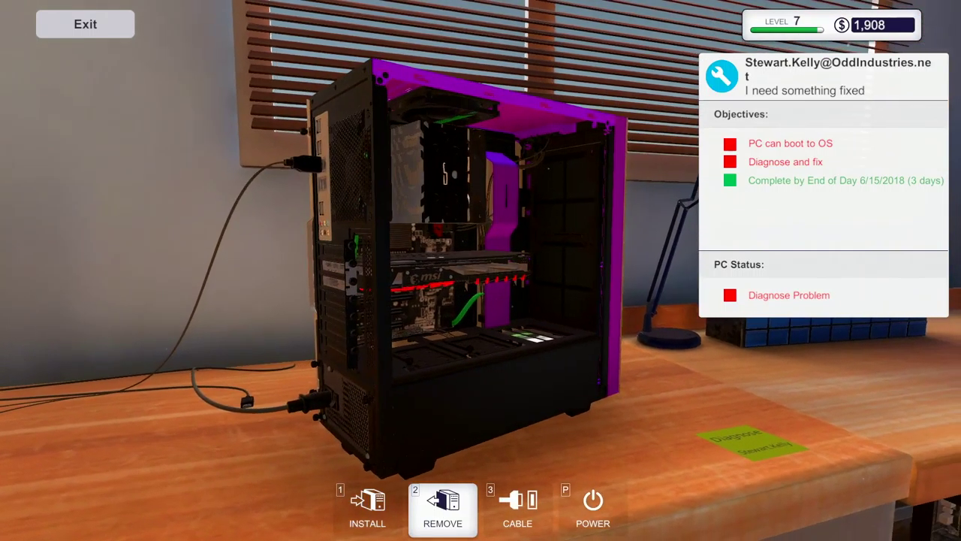
key(3)
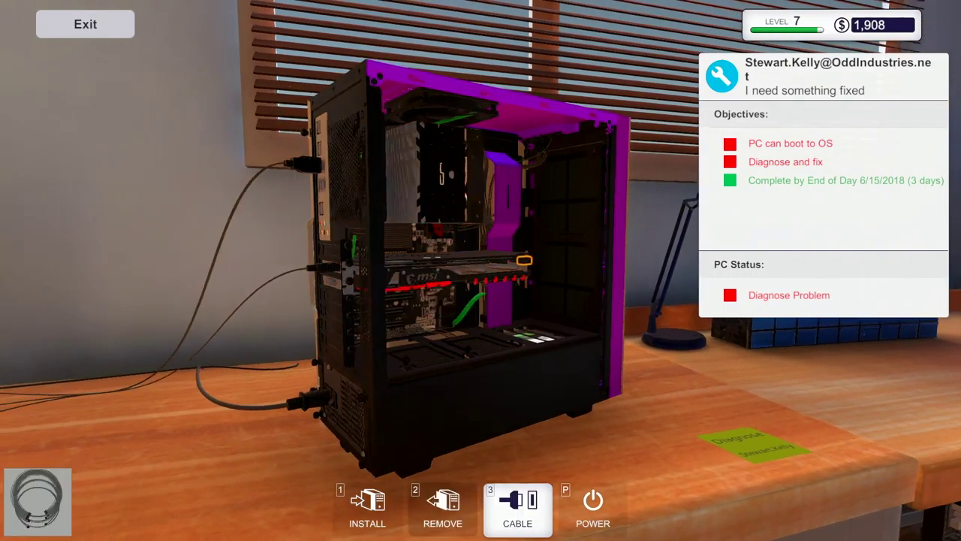
drag(525, 260, 504, 256)
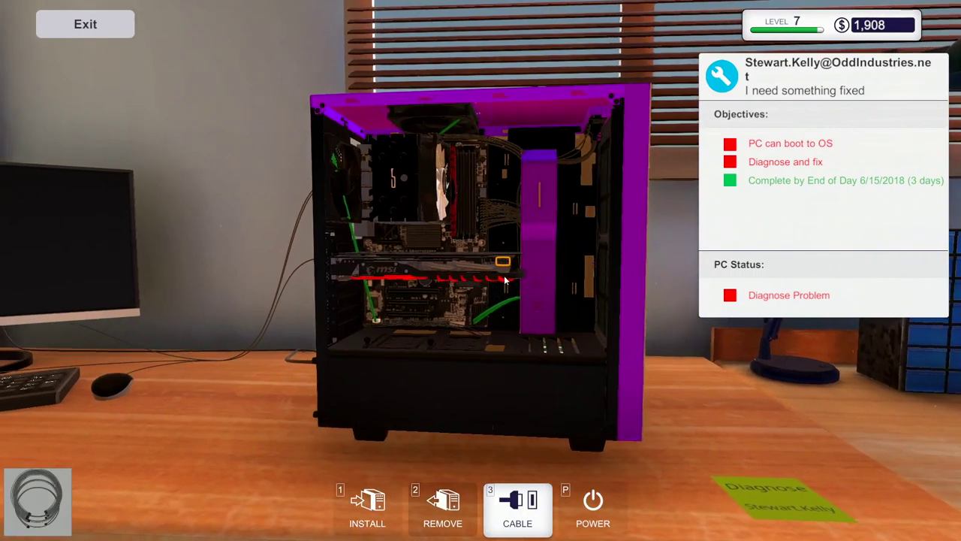
click(489, 403)
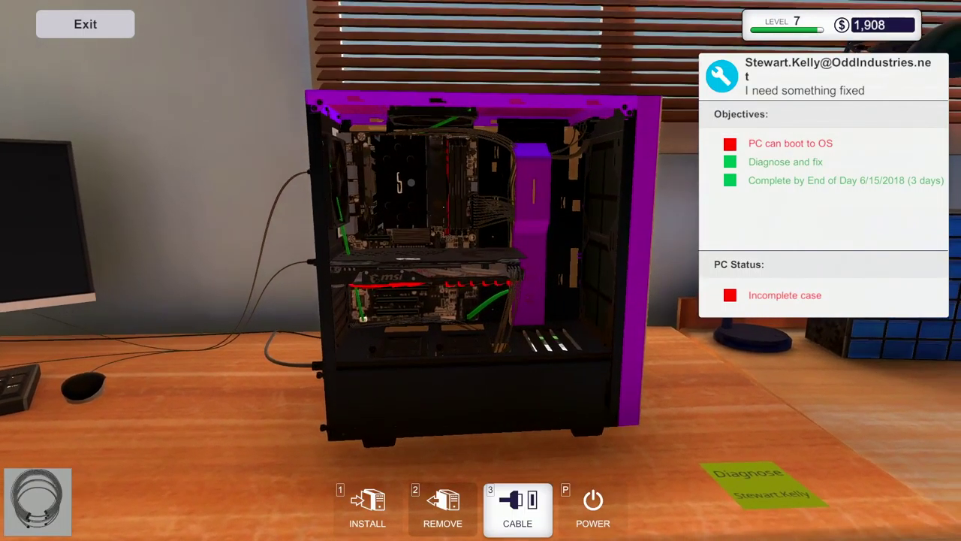
key(p)
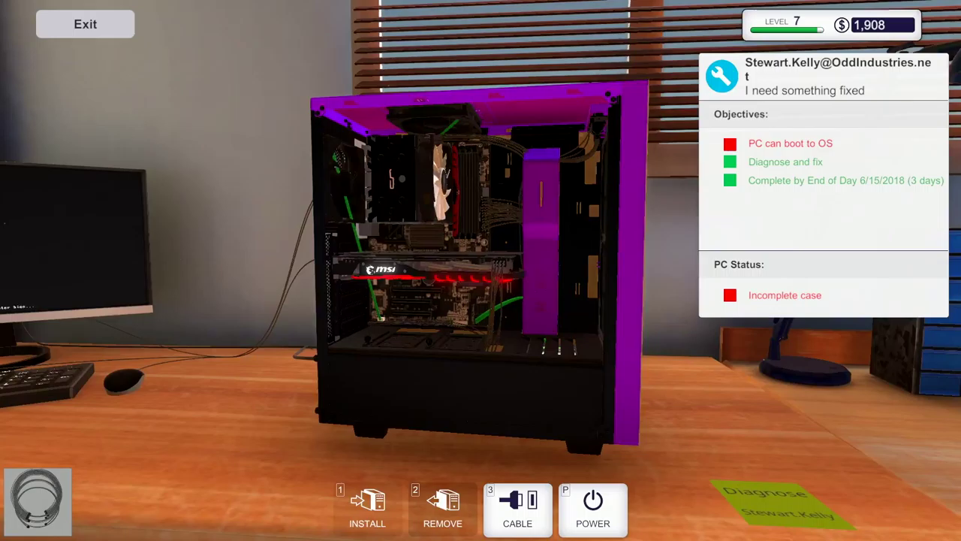
drag(390, 323, 376, 320)
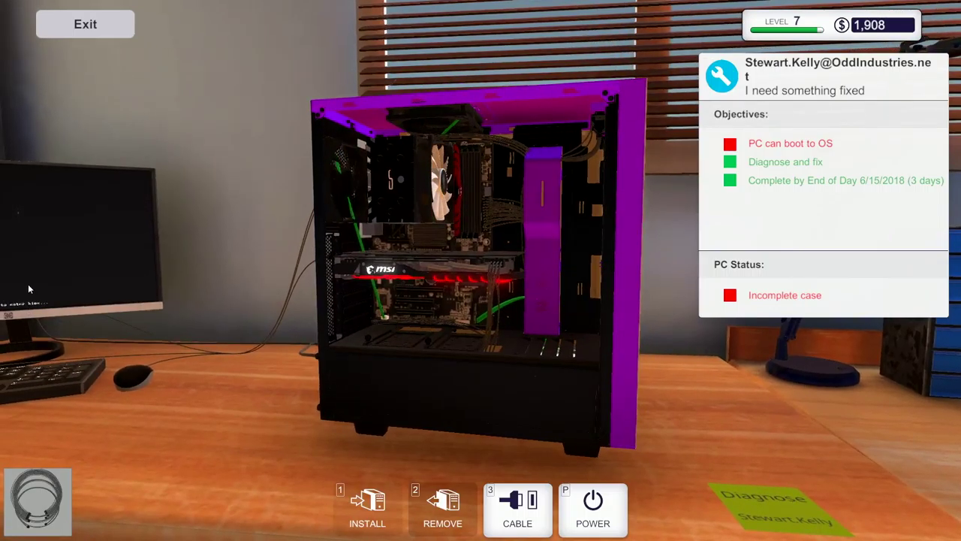
key(Escape)
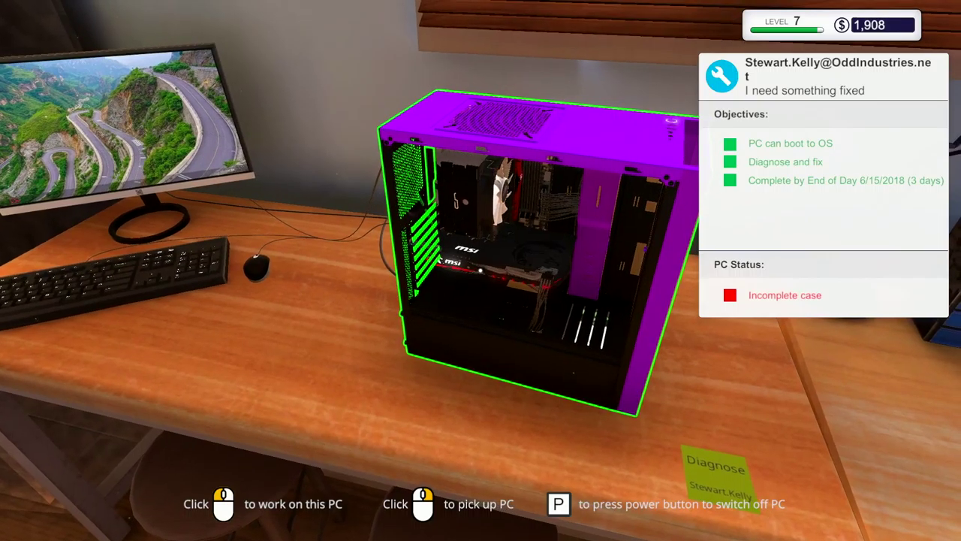
click(480, 271)
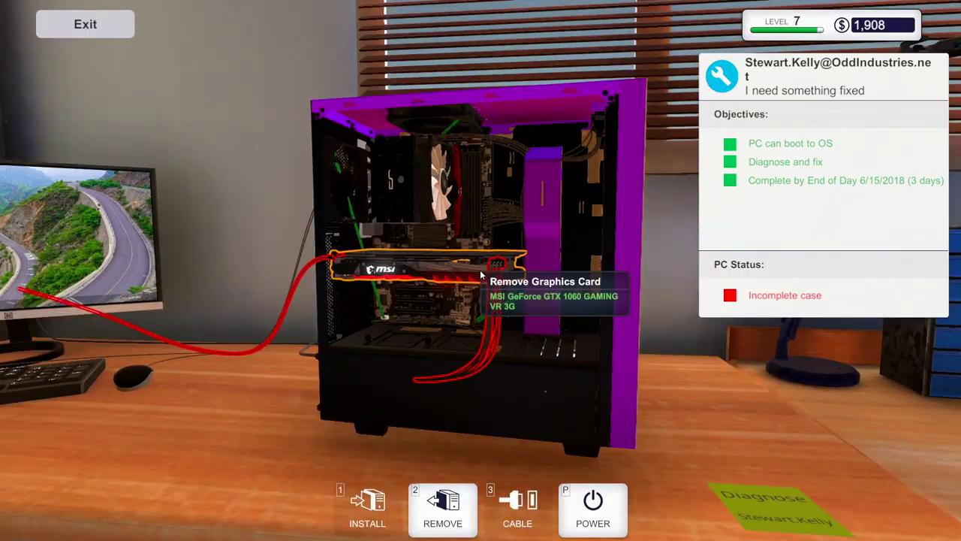
key(i)
click(238, 494)
click(397, 225)
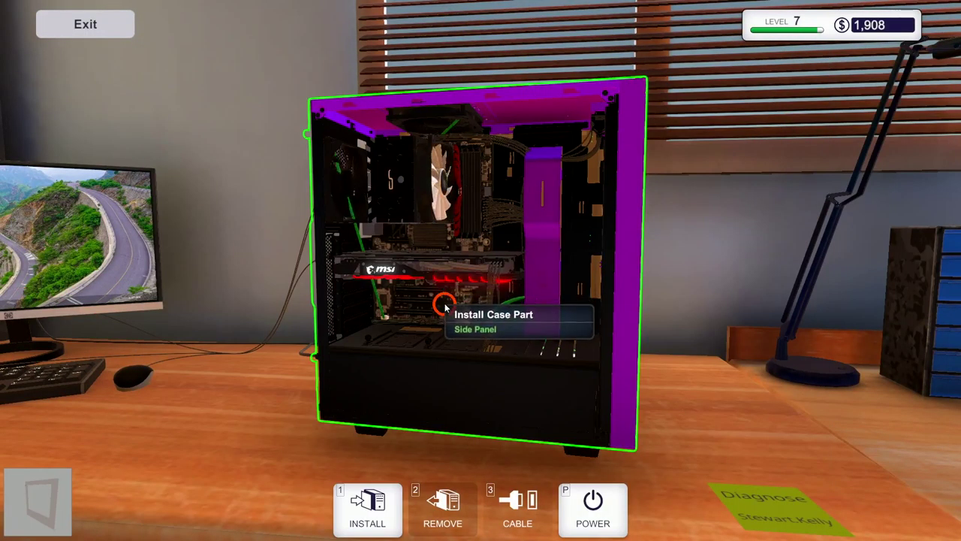
click(480, 248)
scroll(501, 209, up, 3)
click(444, 236)
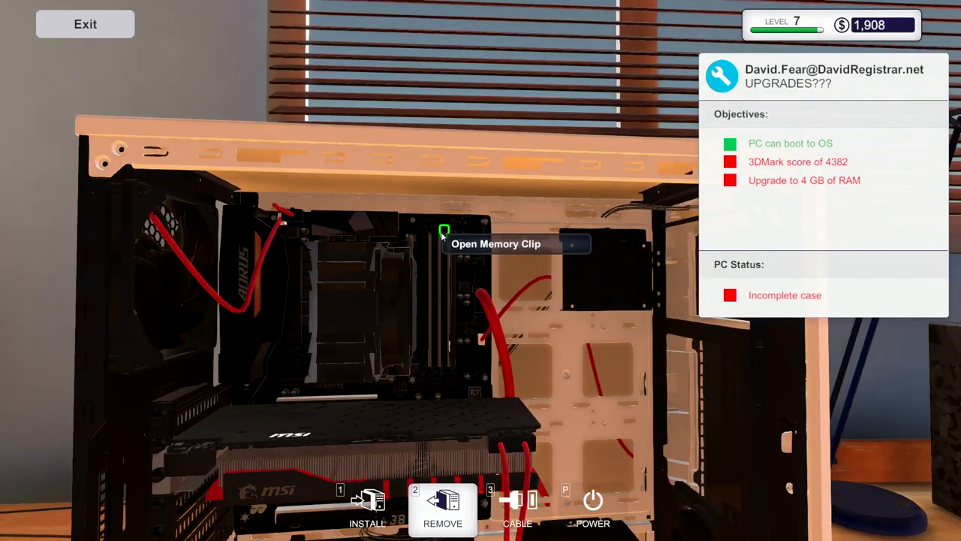
scroll(418, 235, down, 3)
Install two Shean TITAN 2 GB RAM sticks for 4 GB total.
key(i)
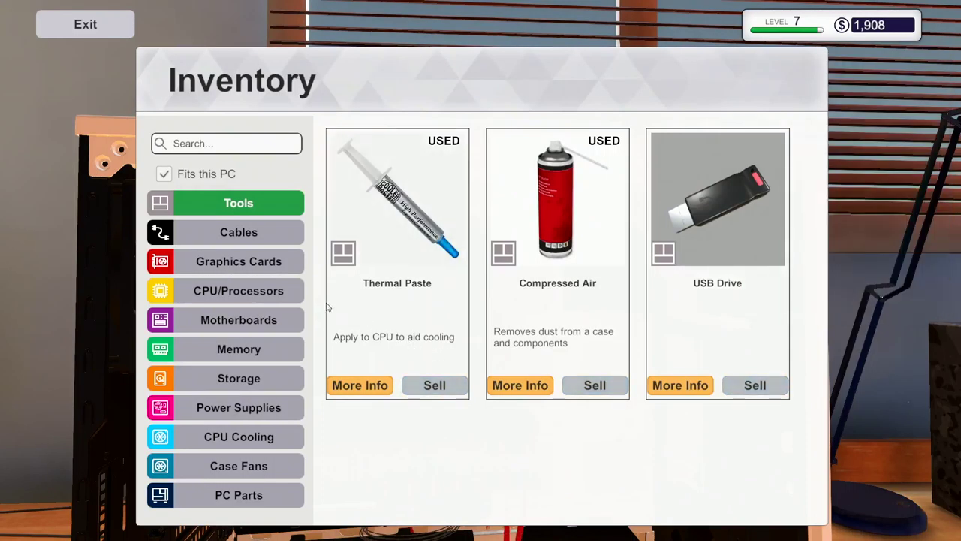
click(238, 348)
click(396, 218)
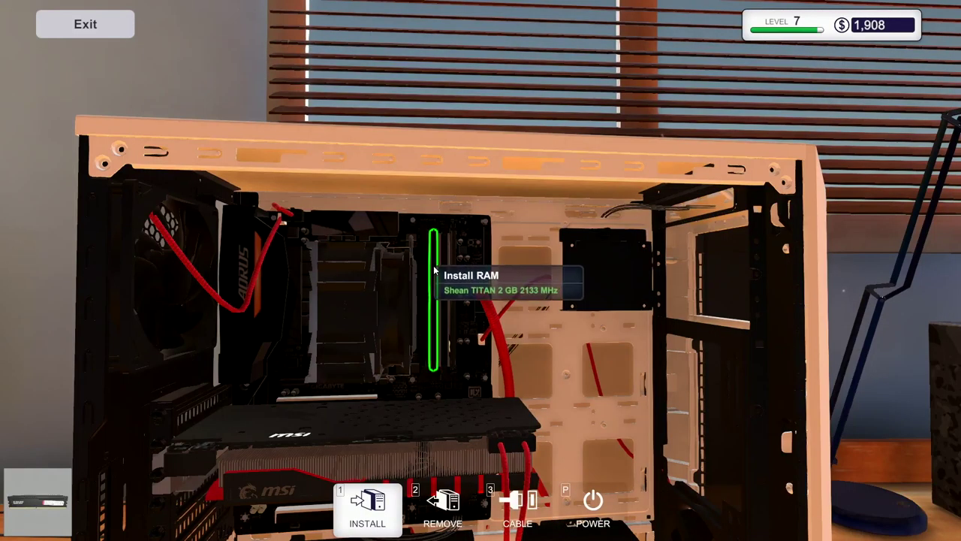
click(433, 265)
key(i)
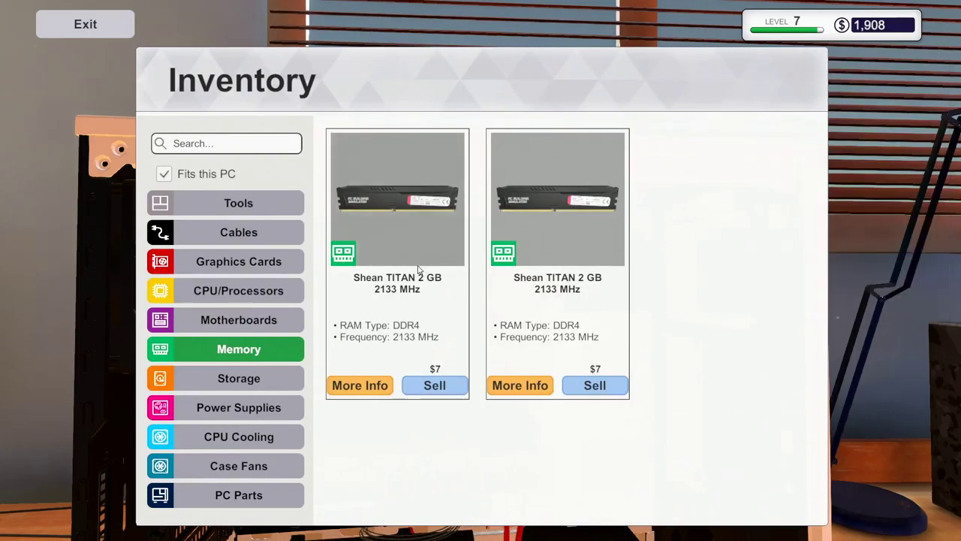
key(Escape)
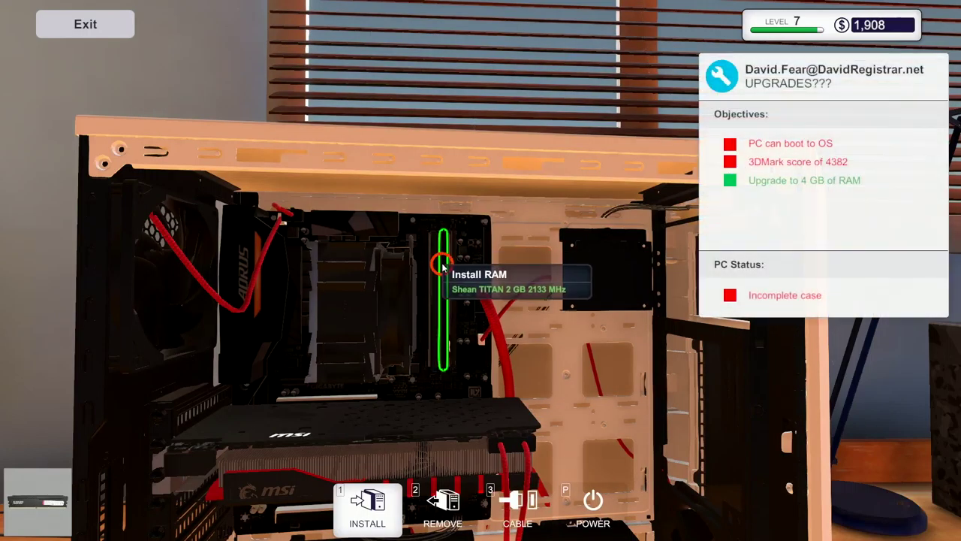
click(443, 259)
key(i)
click(396, 218)
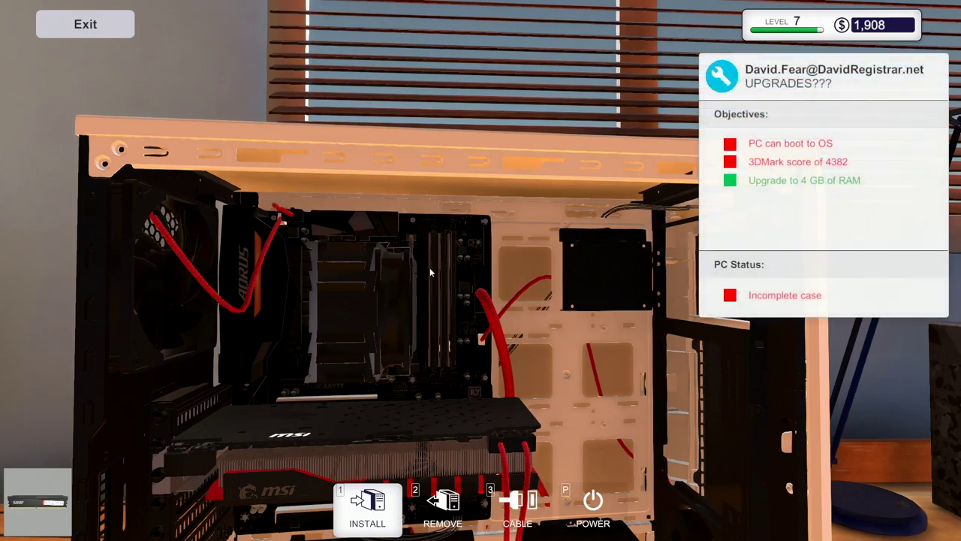
click(425, 270)
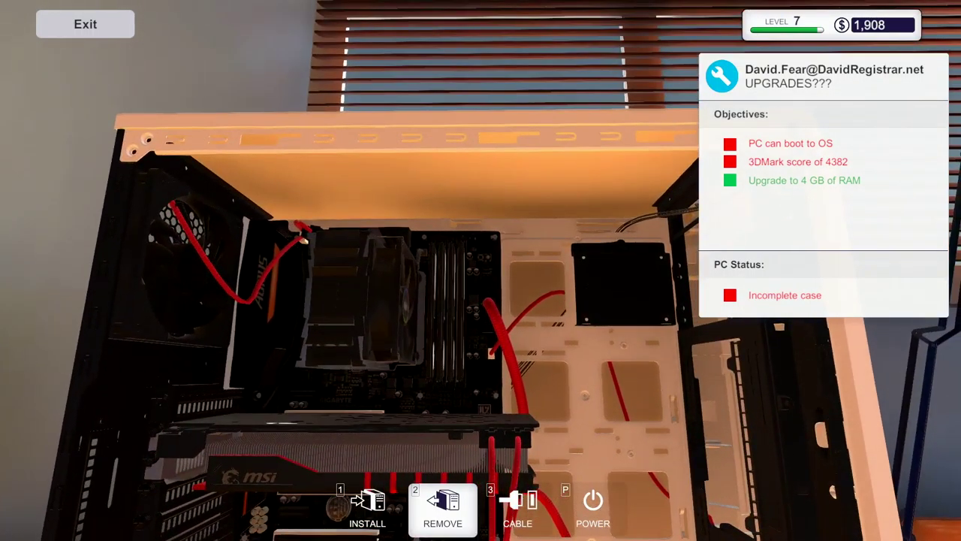
scroll(493, 280, down, 5)
key(i)
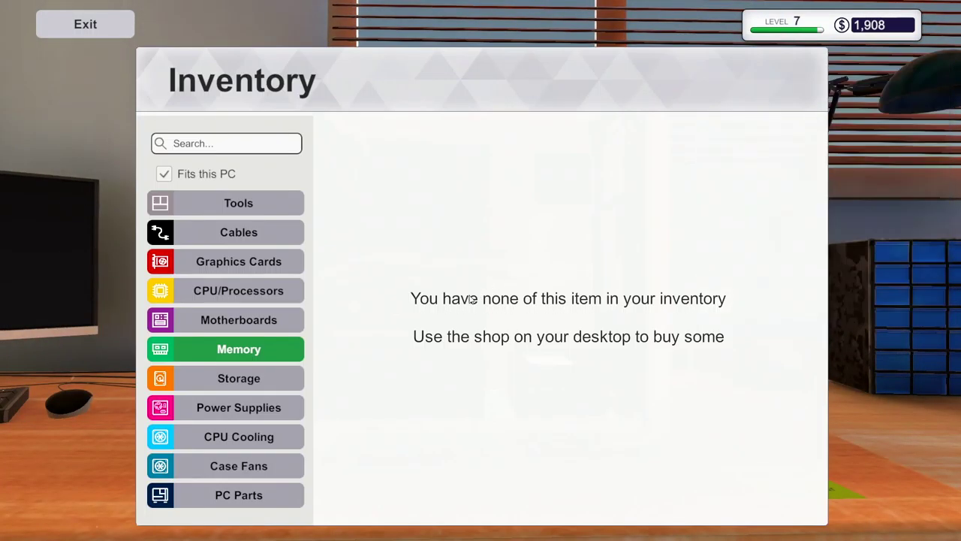
click(238, 495)
click(401, 217)
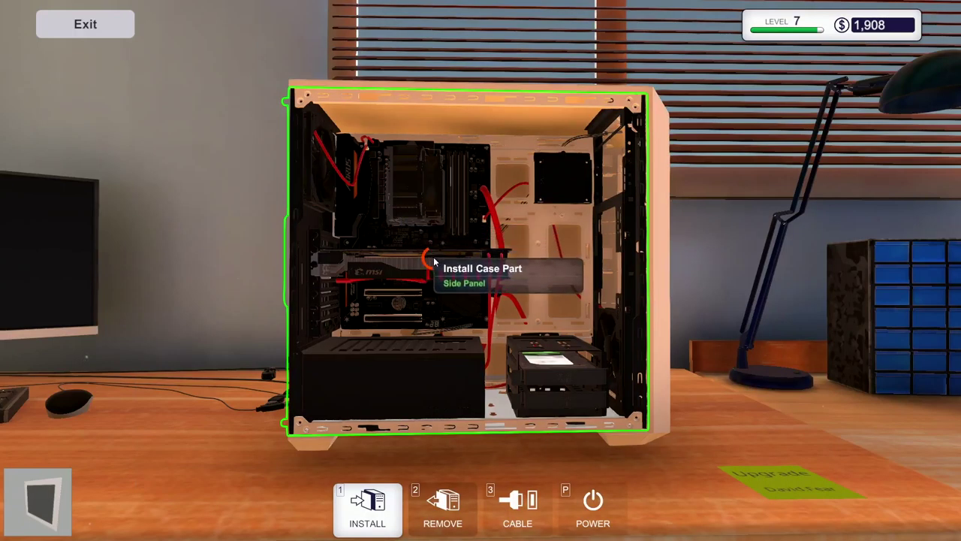
click(410, 280)
drag(410, 281, 525, 311)
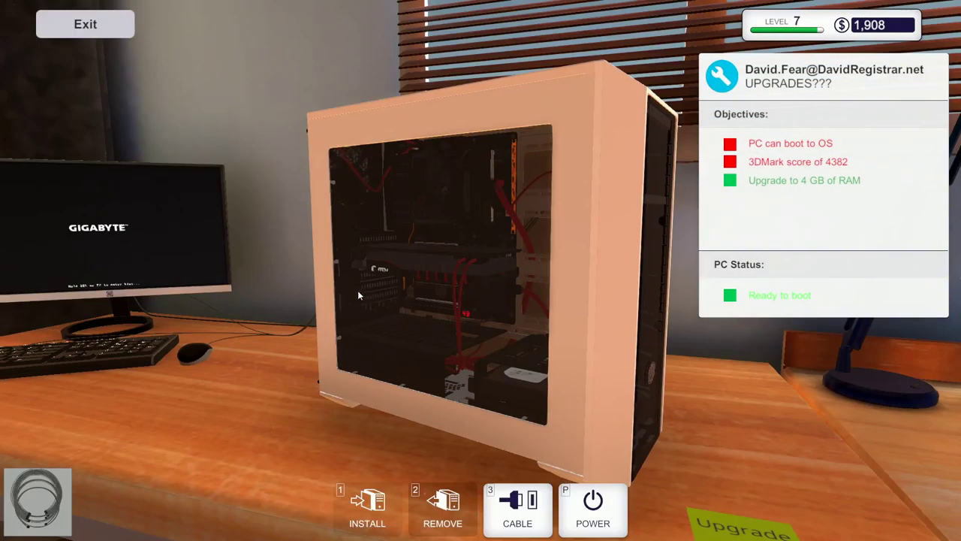
key(Escape)
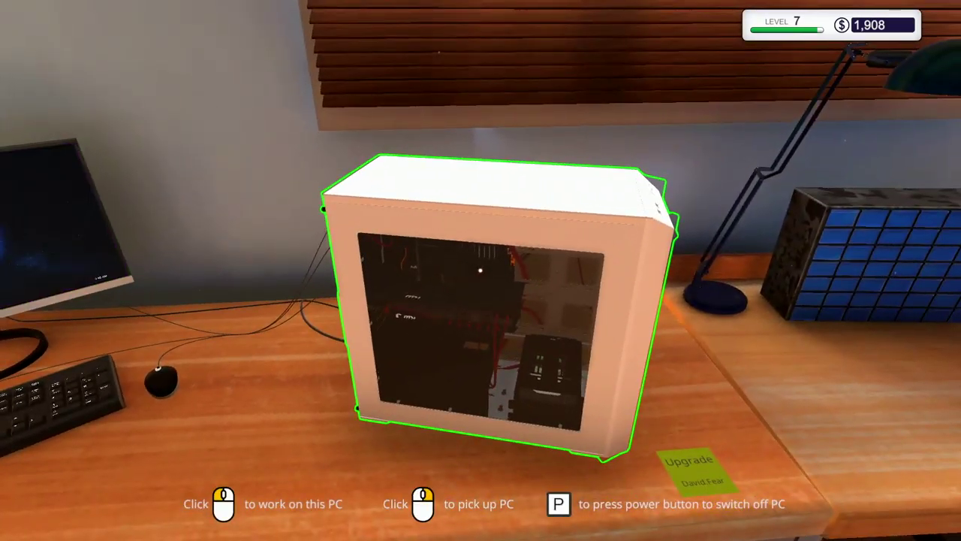
Pay the $276 UniCo electricity bill from the inbox, discard it and leave the computer.
click(481, 270)
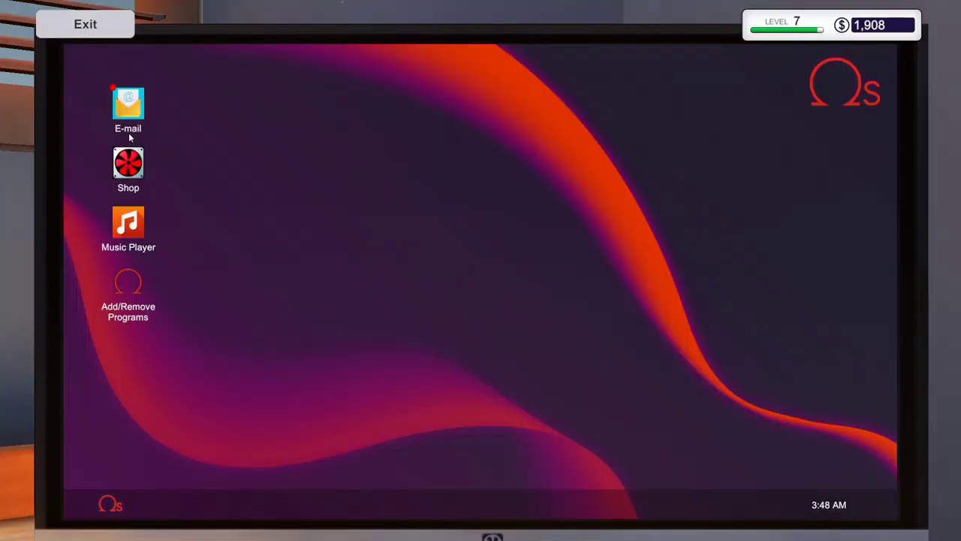
click(127, 109)
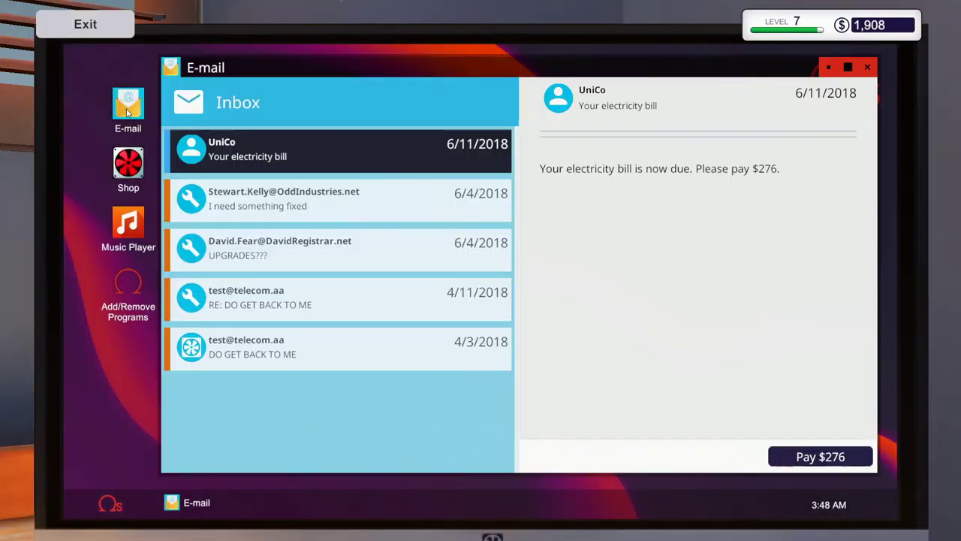
click(808, 459)
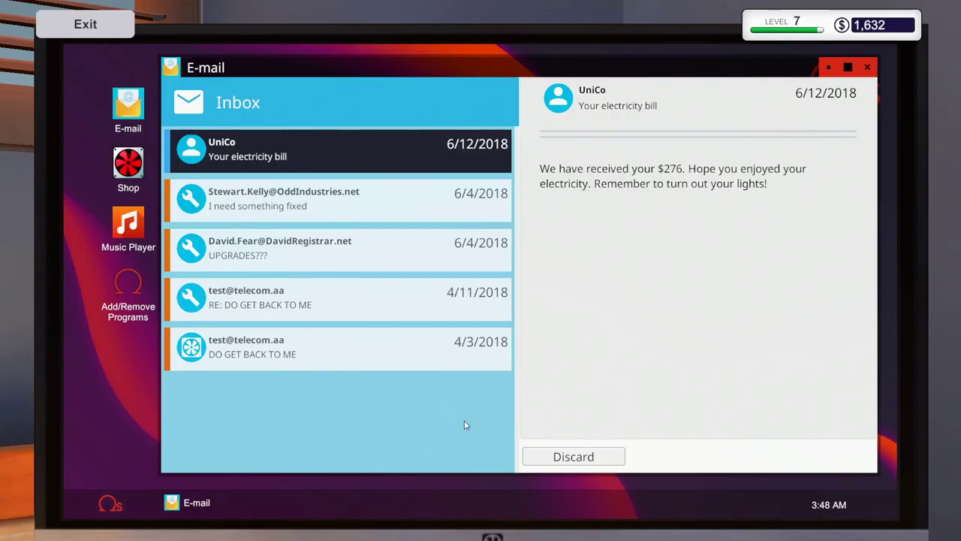
click(573, 457)
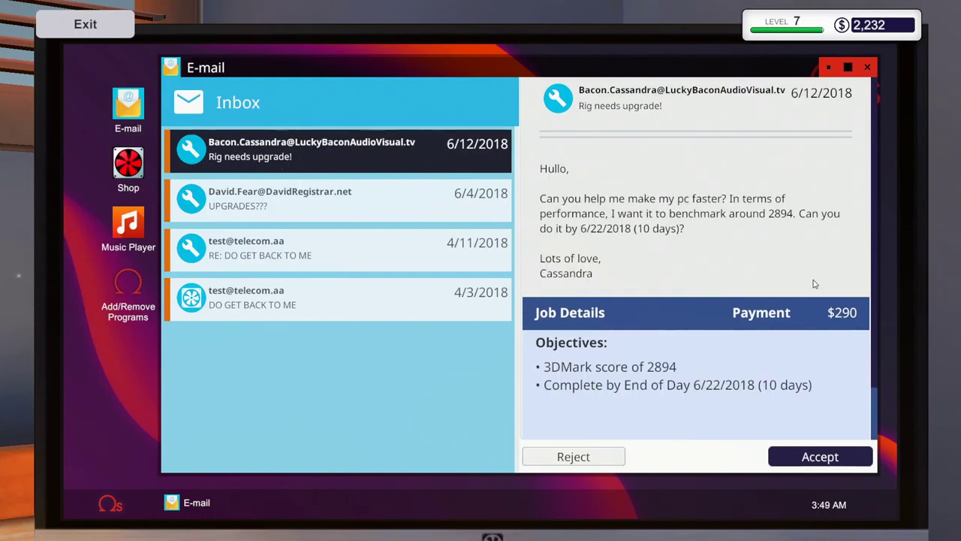
key(Escape)
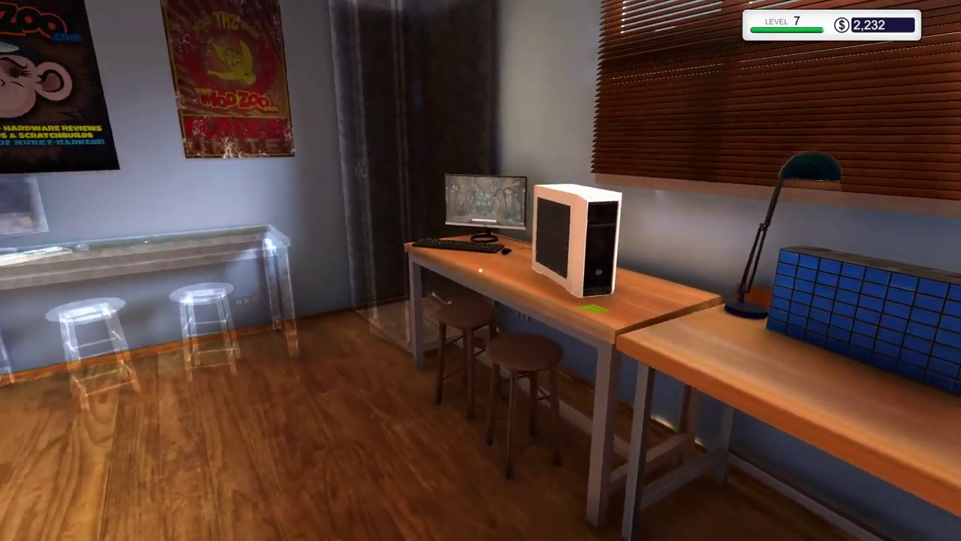
click(428, 285)
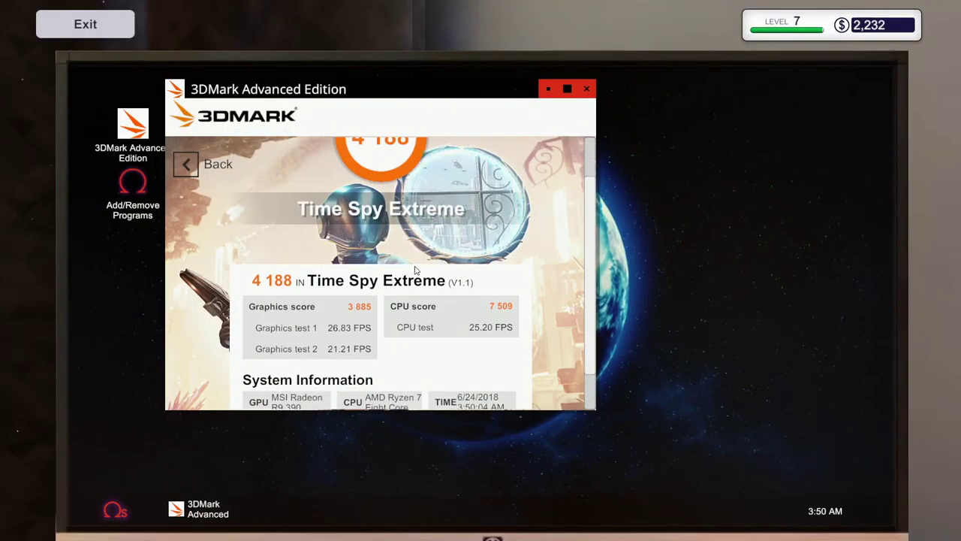
scroll(414, 269, up, 2)
key(Escape)
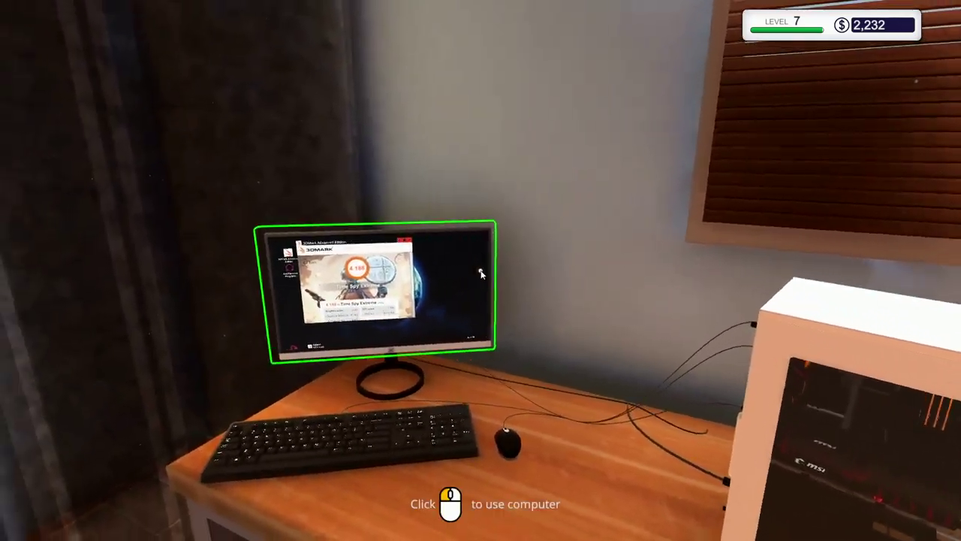
click(481, 270)
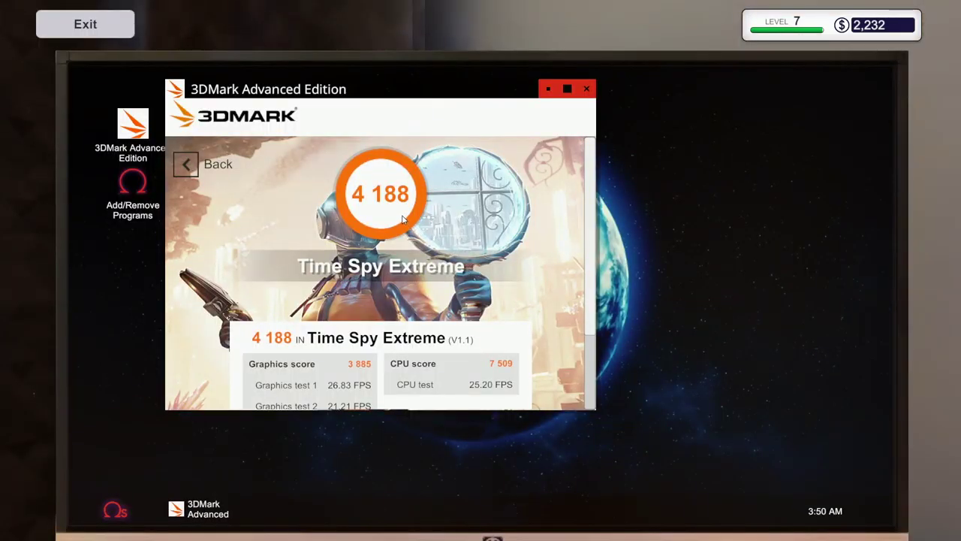
key(Escape)
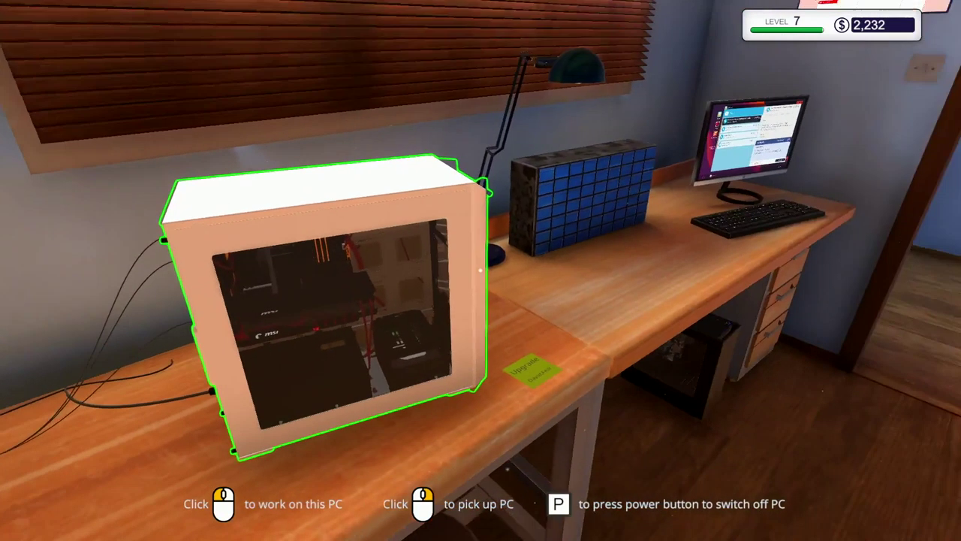
click(316, 300)
key(Tab)
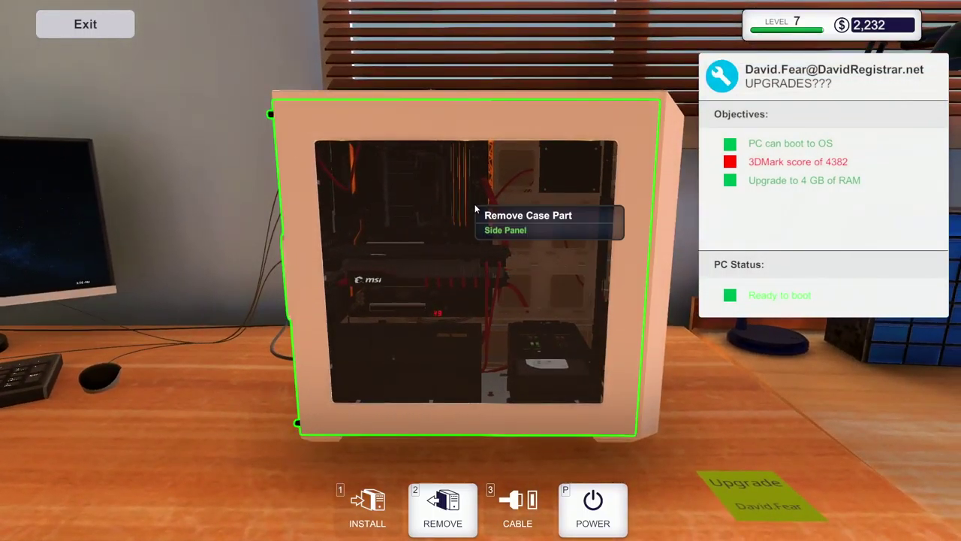
key(d)
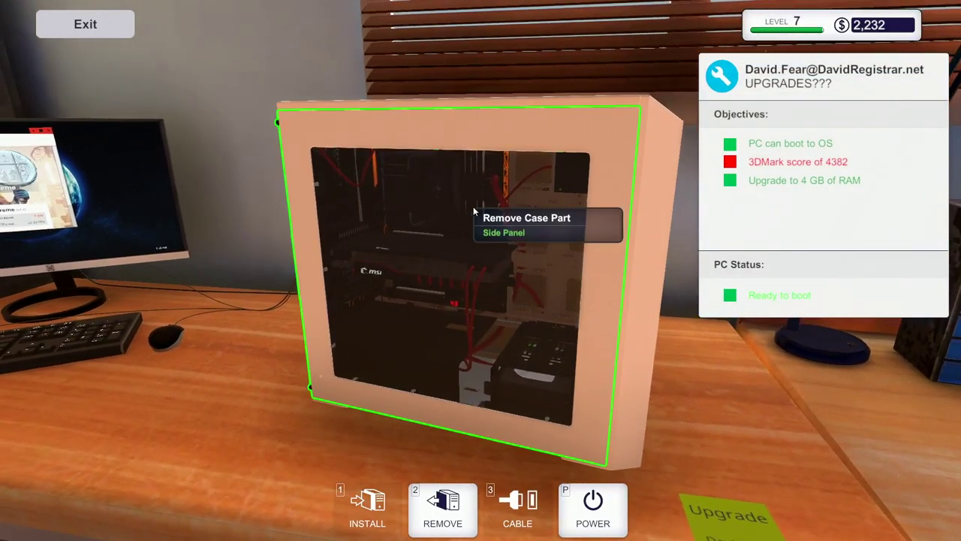
key(d)
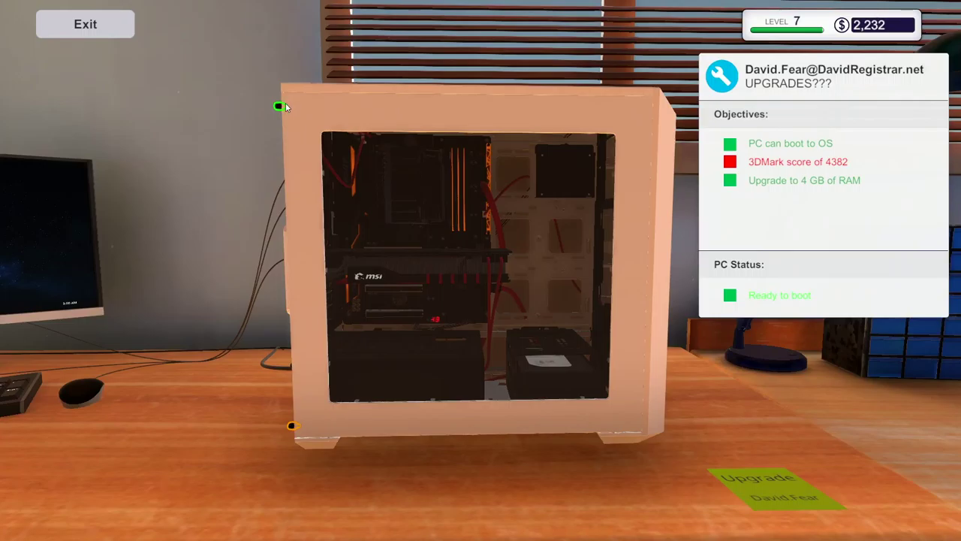
click(294, 430)
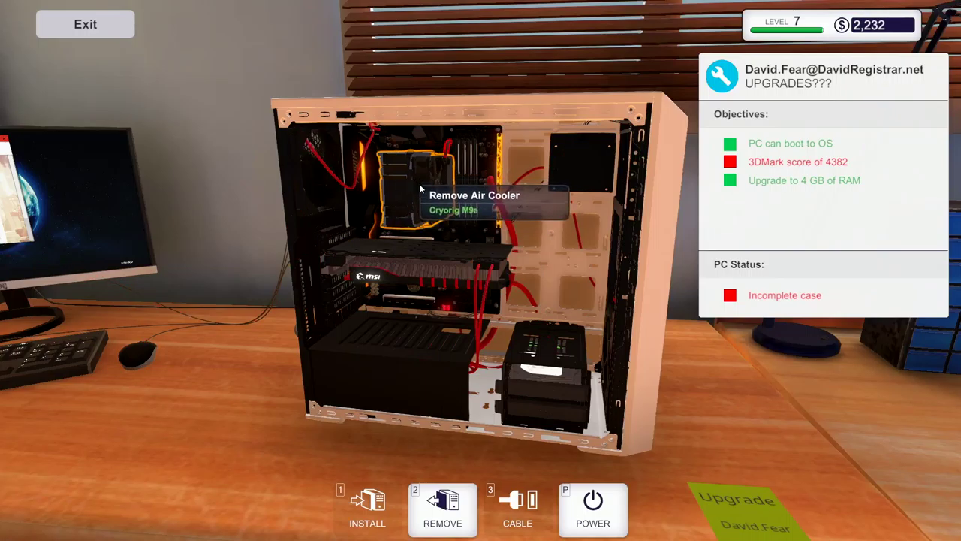
Remove the Cryorig M9a air cooler and the Ryzen 7 1700X CPU.
key(a)
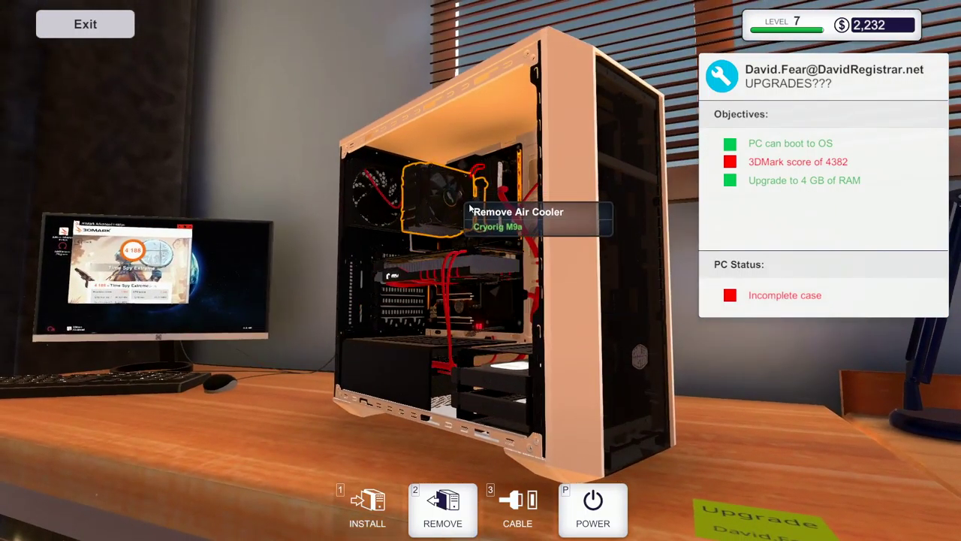
click(450, 196)
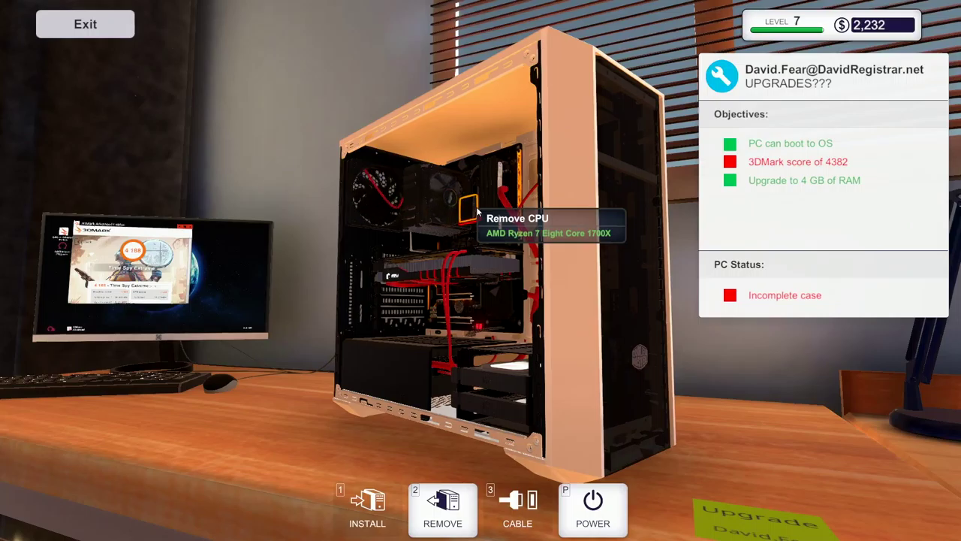
click(478, 212)
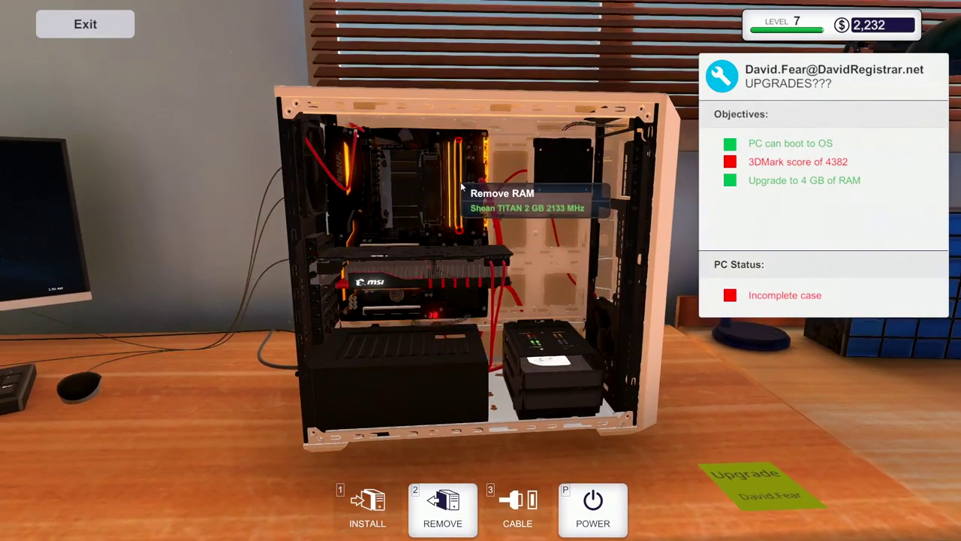
scroll(462, 186, up, 1)
scroll(453, 180, down, 1)
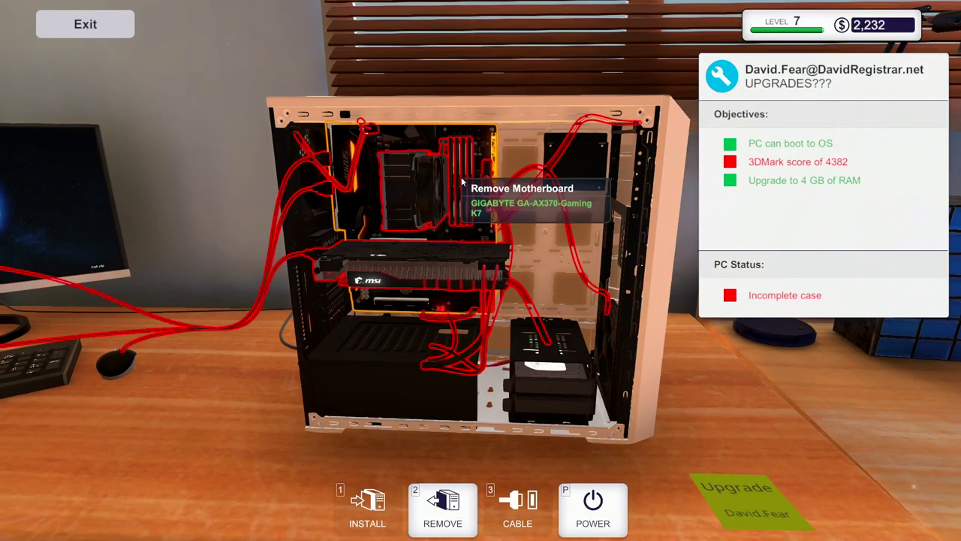
scroll(466, 169, up, 1)
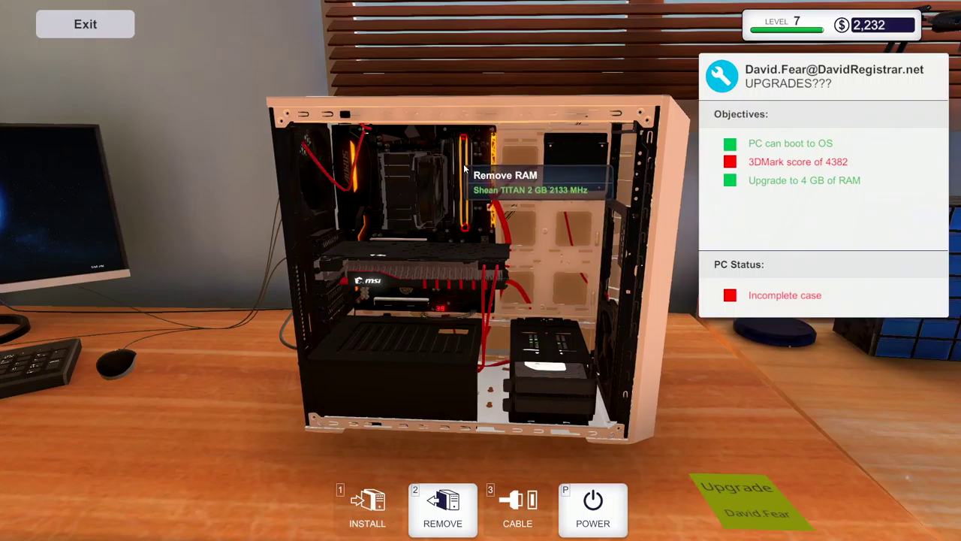
drag(607, 319, 480, 300)
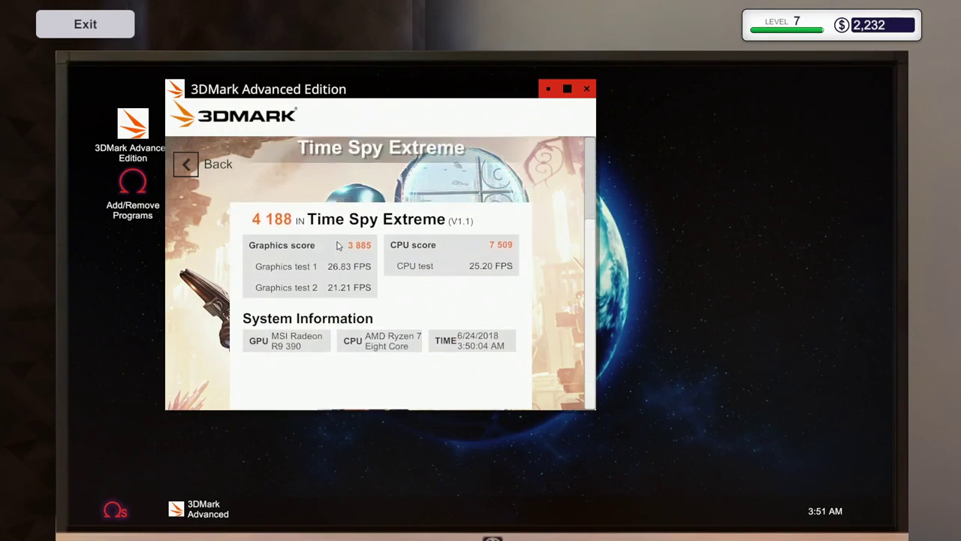
scroll(475, 317, up, 1)
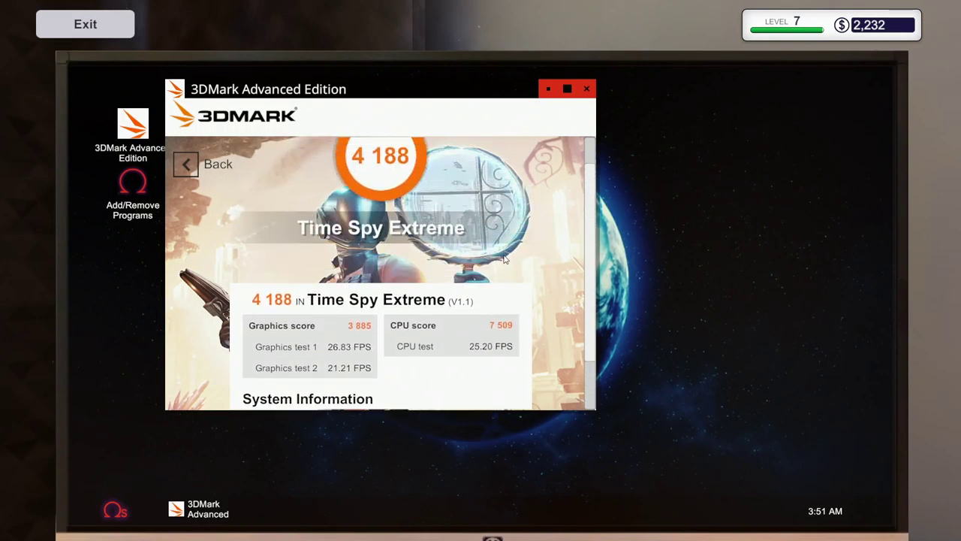
scroll(505, 259, down, 3)
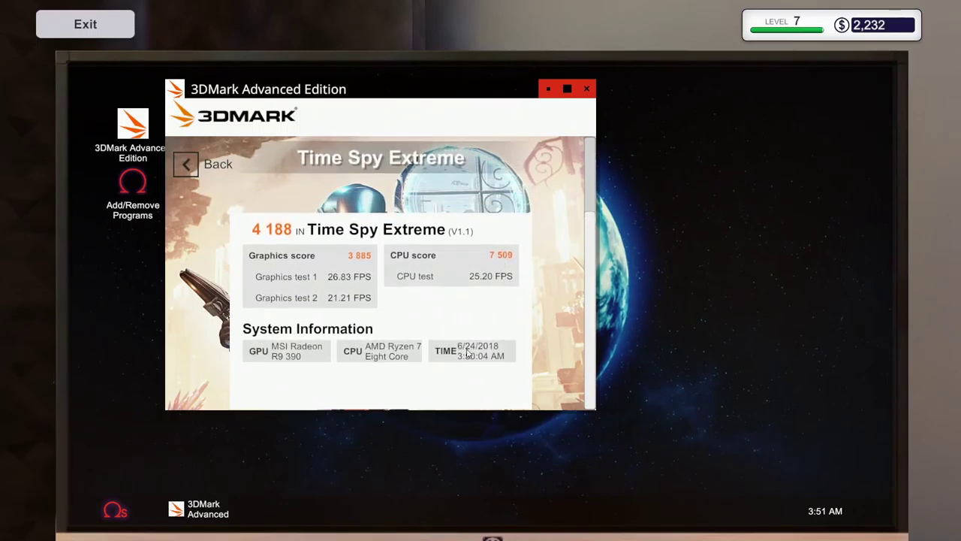
scroll(274, 288, up, 1)
scroll(338, 300, down, 1)
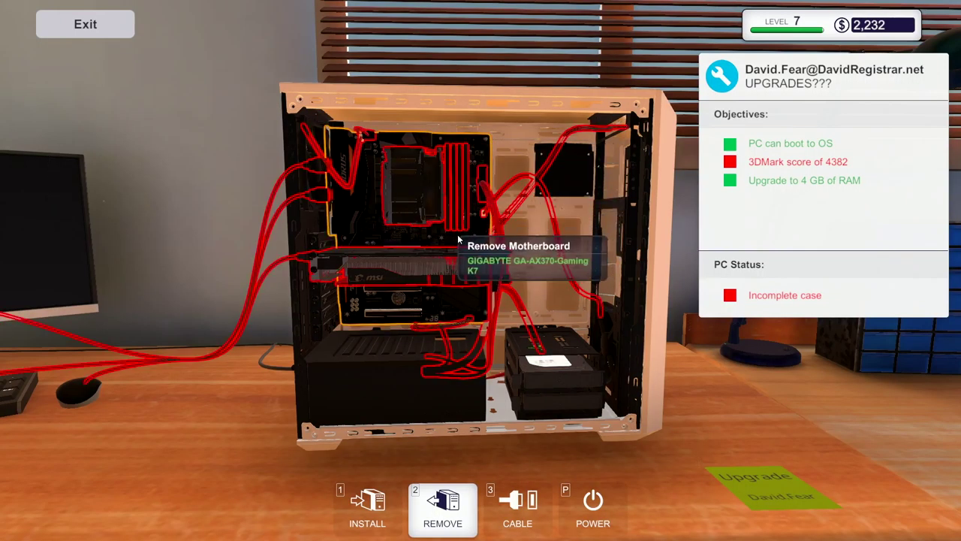
click(459, 235)
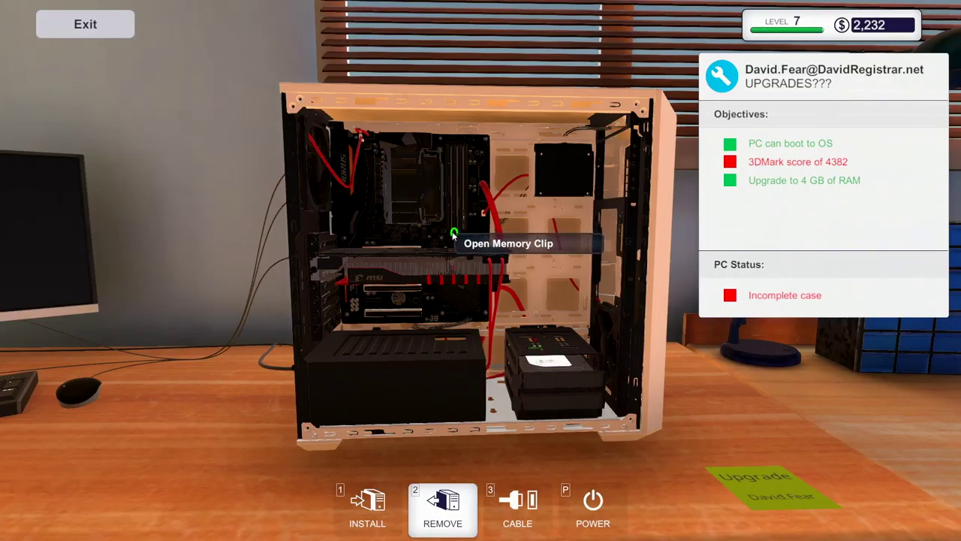
click(462, 201)
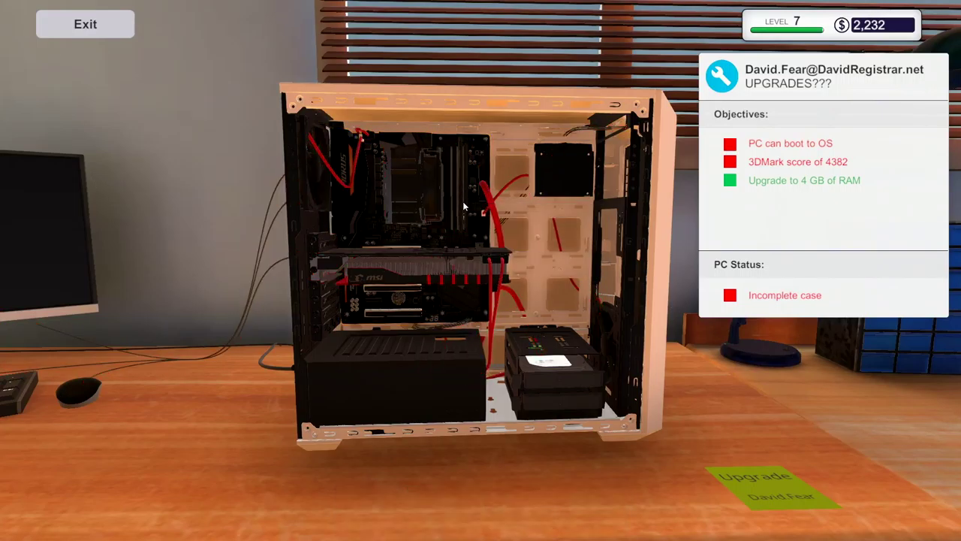
key(2)
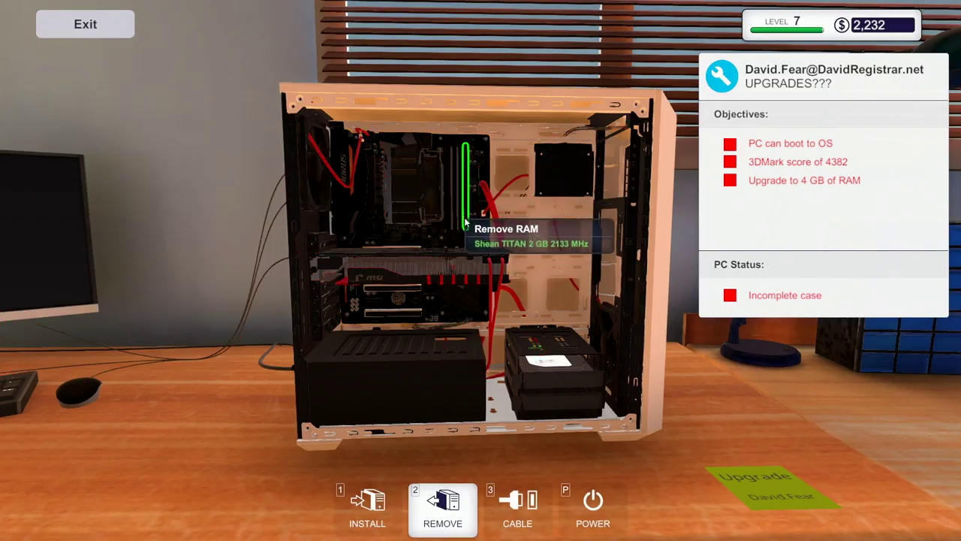
click(466, 223)
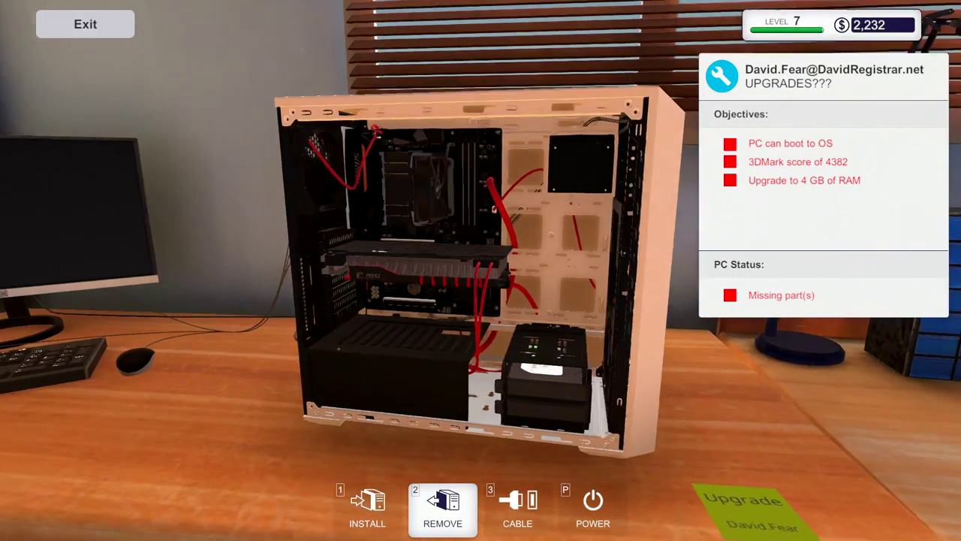
drag(555, 396, 300, 301)
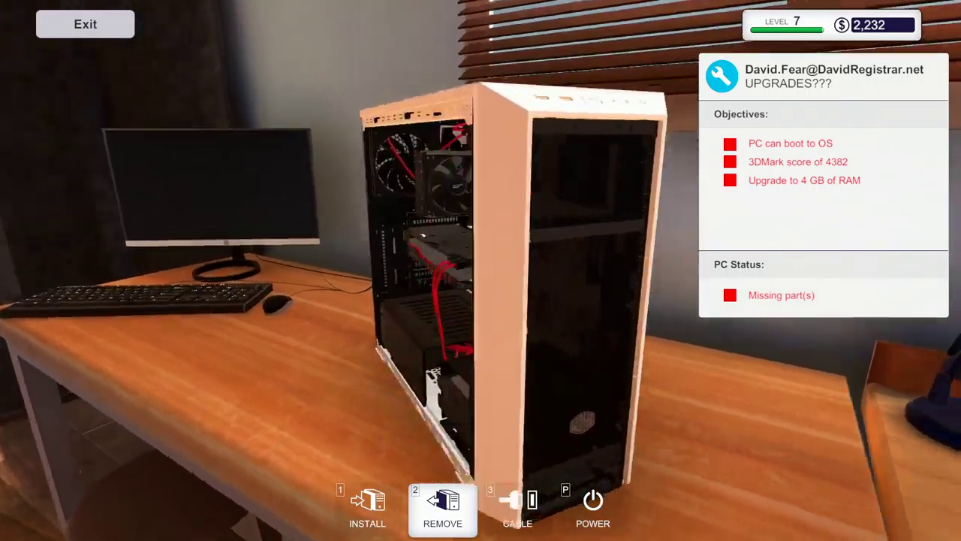
mouse_move(481, 300)
mouse_down()
mouse_move(359, 495)
mouse_move(225, 375)
mouse_up()
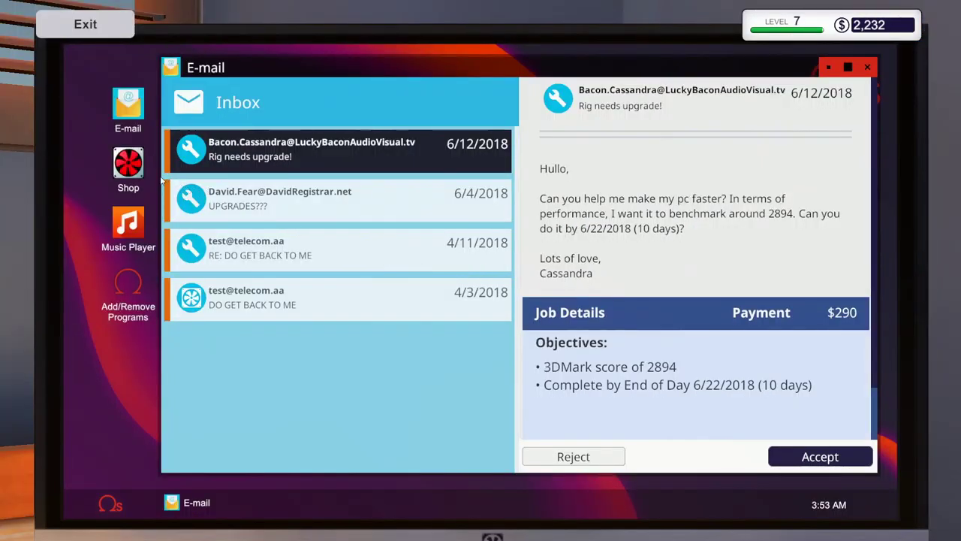
Read Cassandra's 'Rig needs upgrade!' email, then return to David Fear's UPGRADES??? job.
click(128, 171)
click(788, 225)
scroll(727, 319, down, 1)
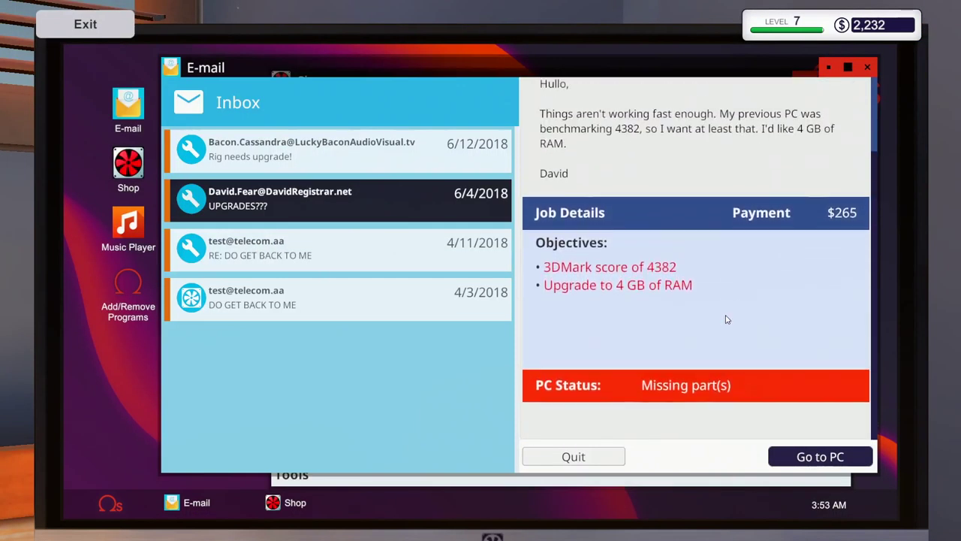
scroll(727, 319, up, 1)
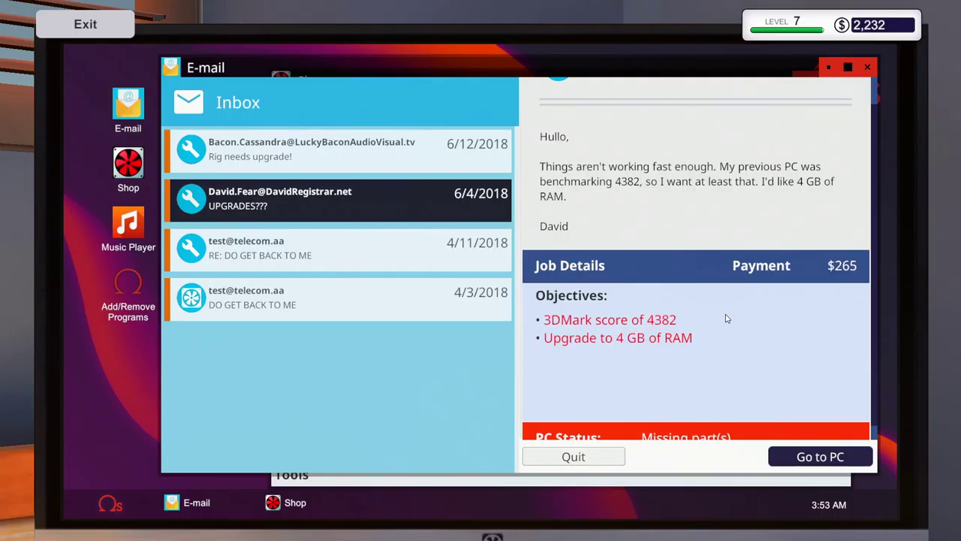
scroll(726, 319, up, 2)
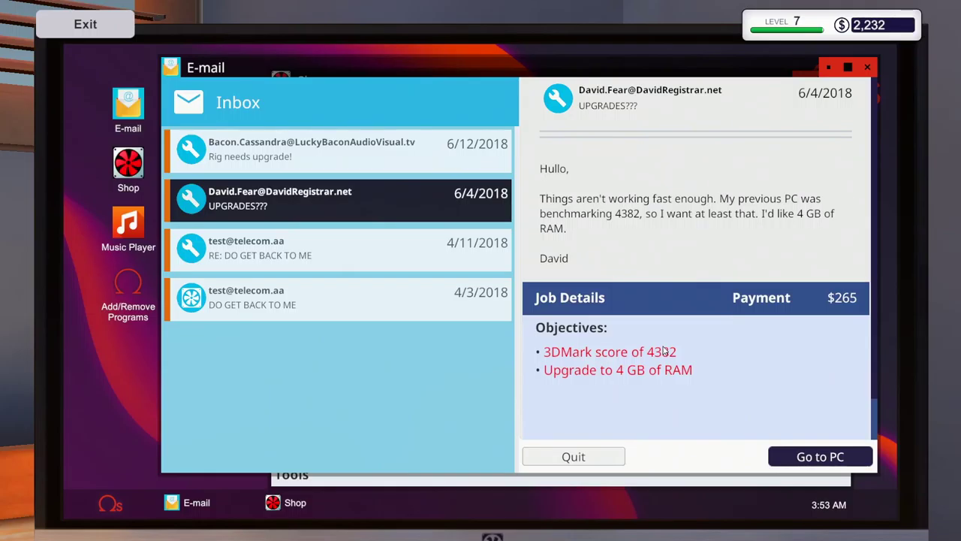
click(423, 161)
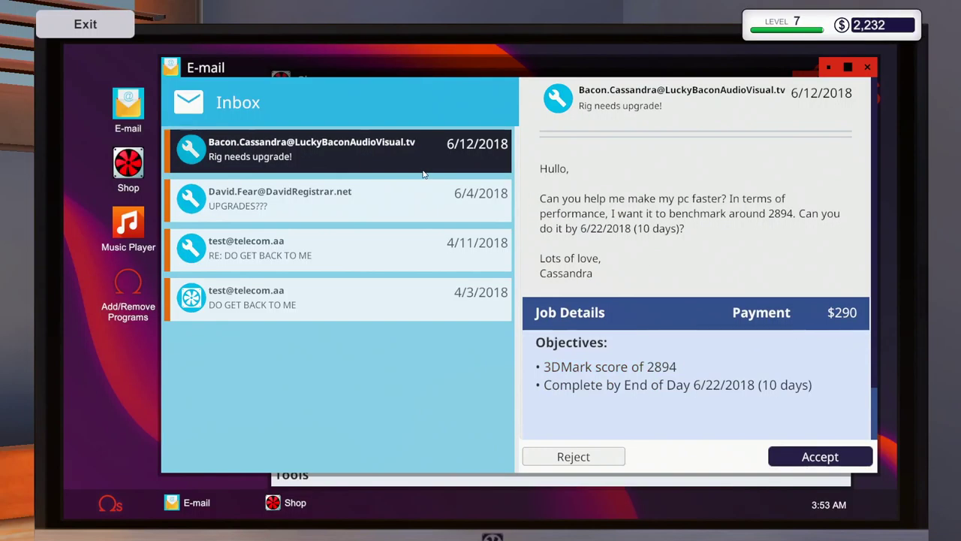
click(424, 205)
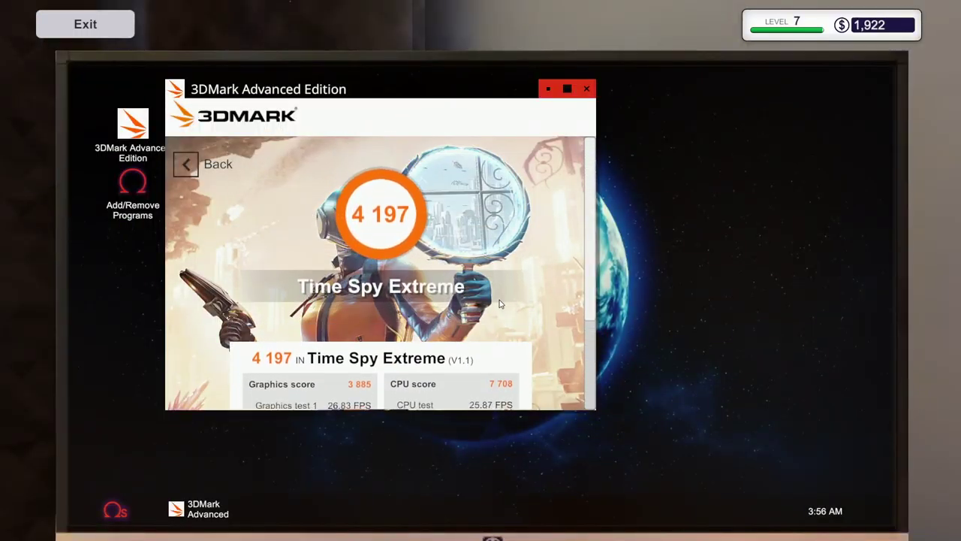
scroll(493, 308, down, 3)
drag(591, 250, 581, 426)
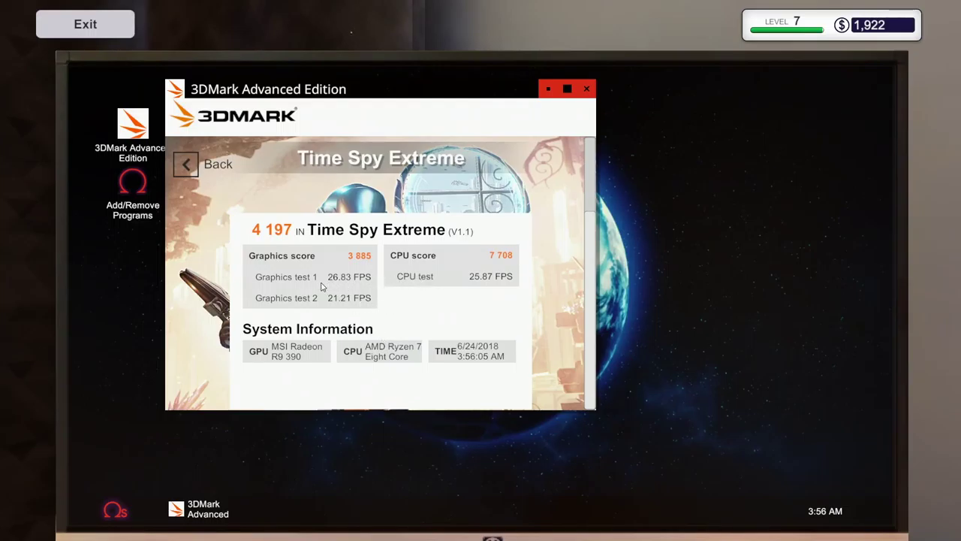
scroll(545, 325, up, 3)
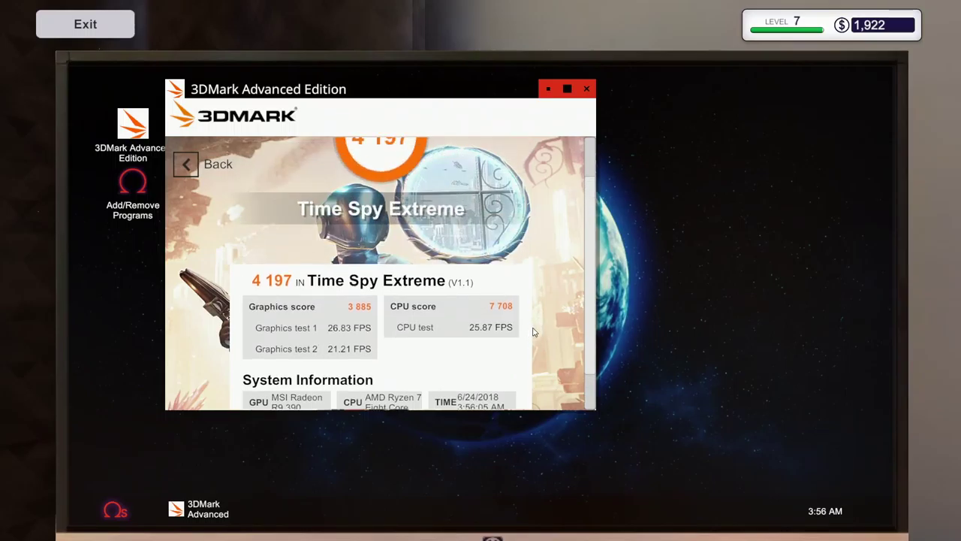
scroll(450, 263, up, 3)
click(187, 165)
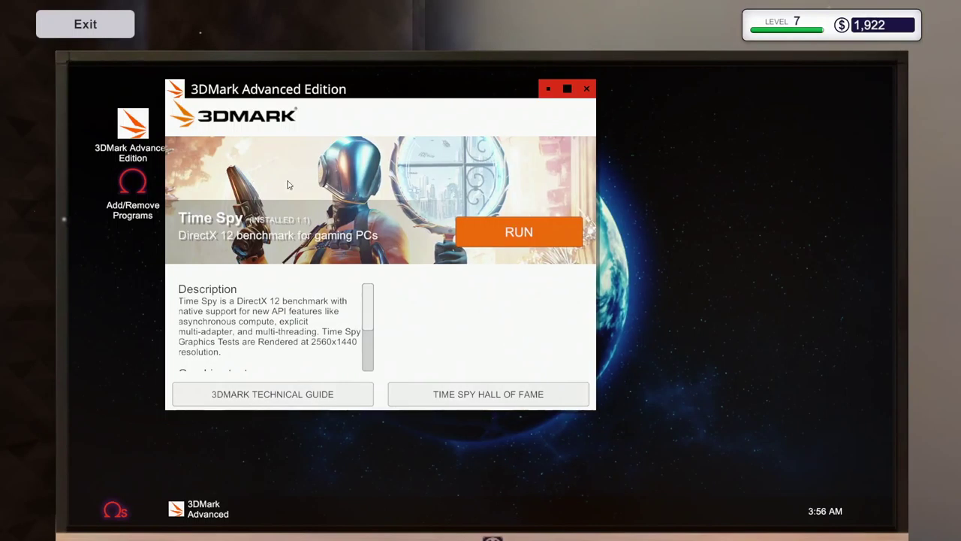
key(Escape)
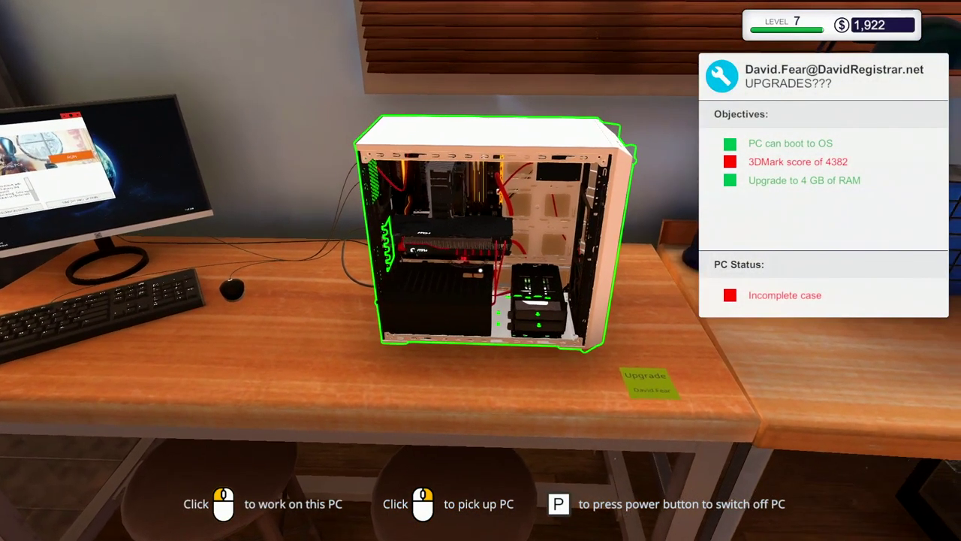
click(480, 270)
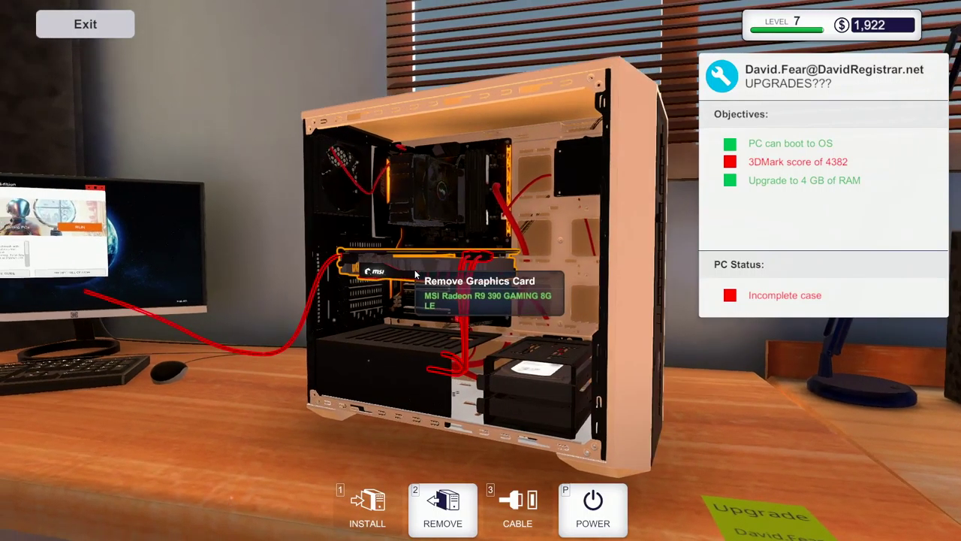
mouse_move(404, 270)
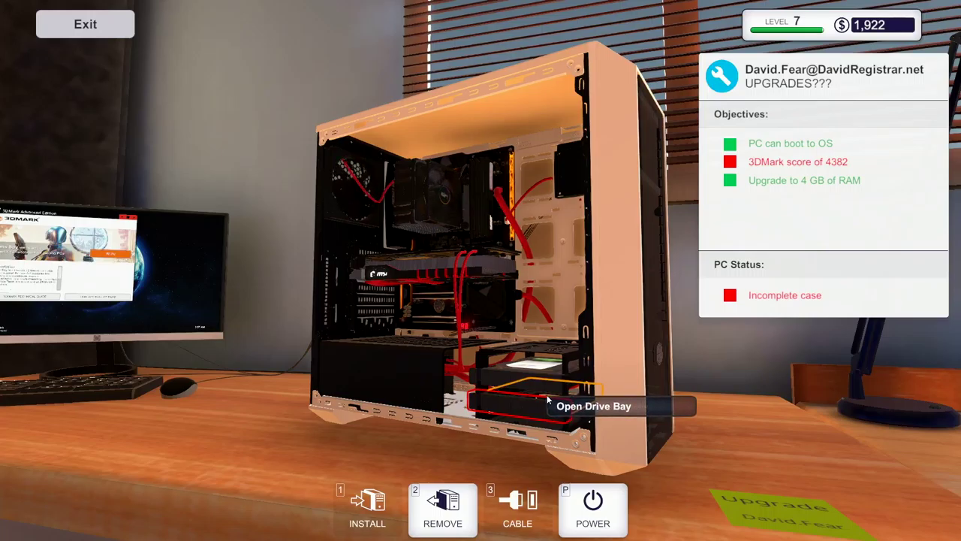
click(544, 395)
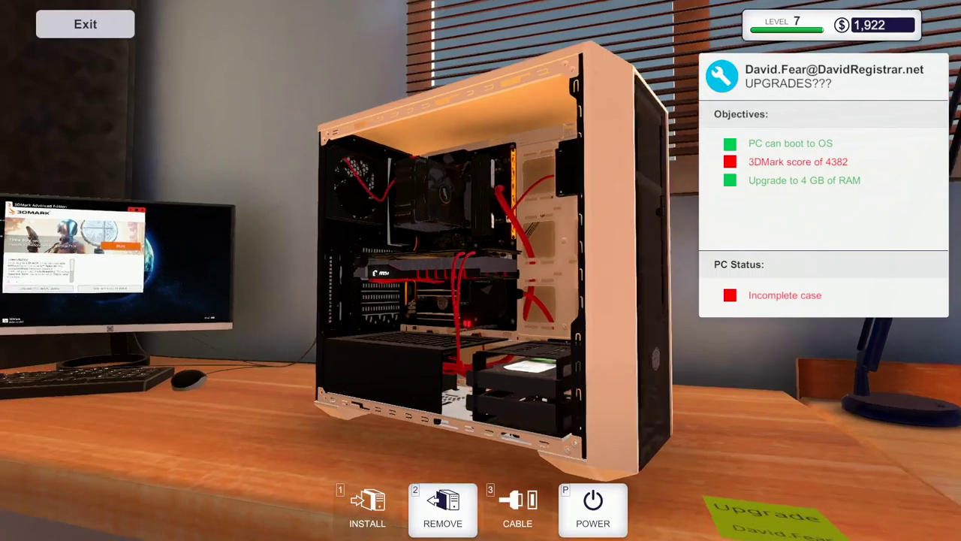
drag(481, 300, 375, 285)
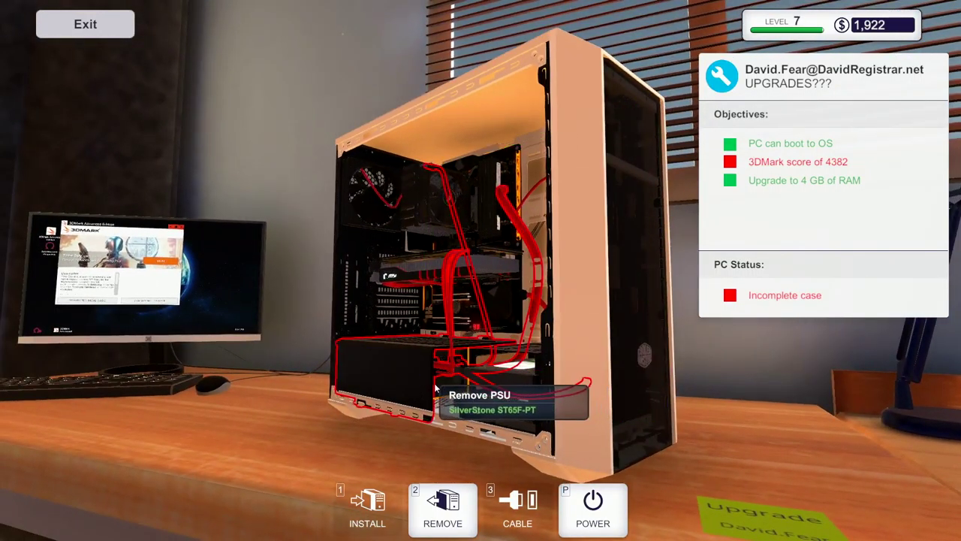
click(446, 385)
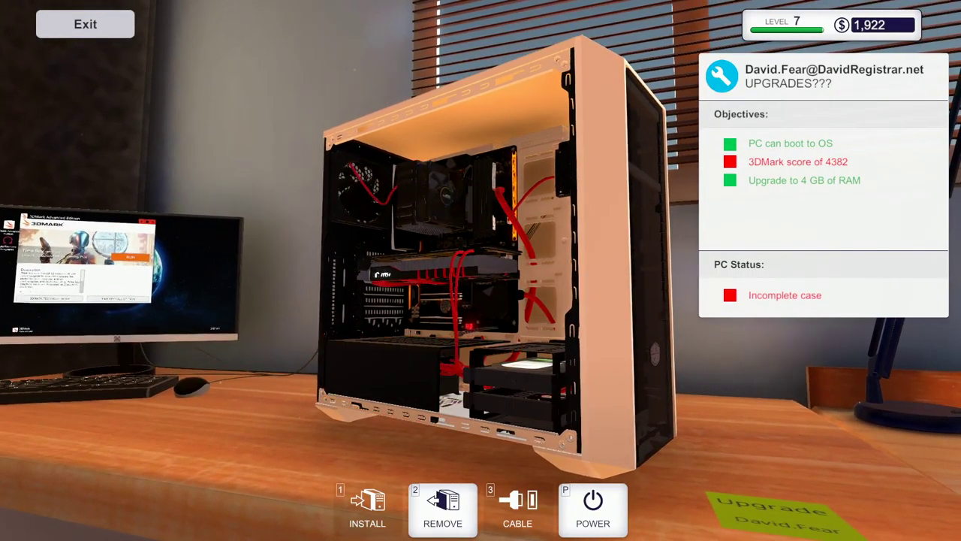
drag(480, 300, 301, 285)
drag(481, 300, 600, 285)
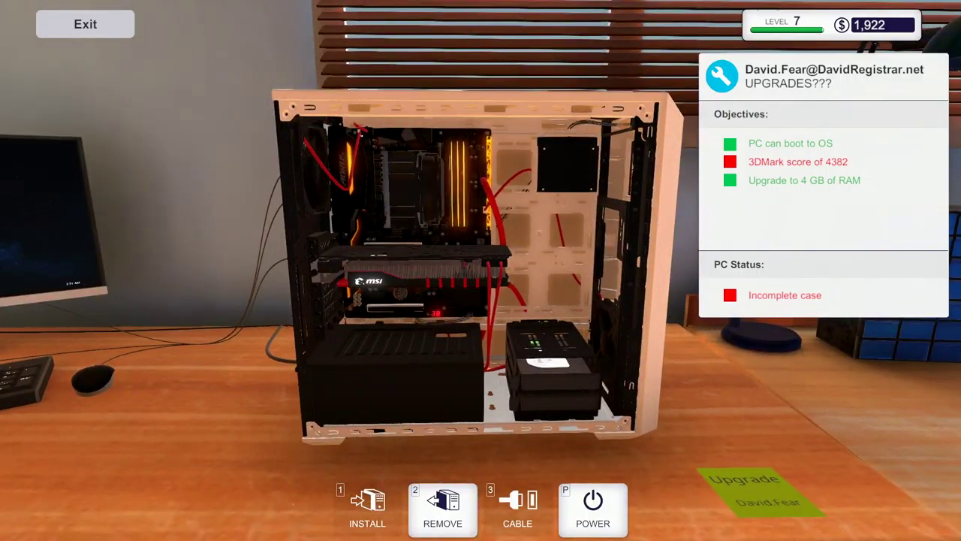
click(480, 178)
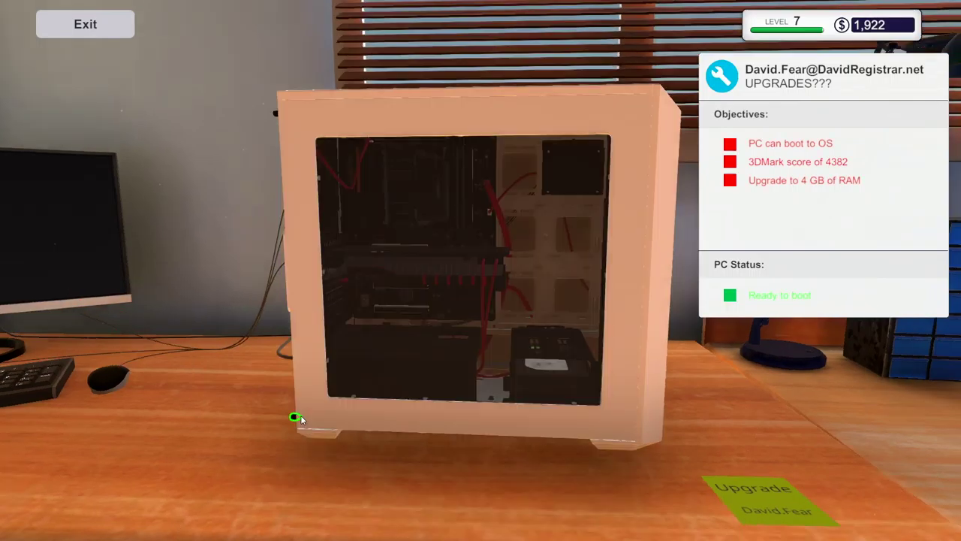
Carry David Fear's finished PC off the workbench and collect the upgrade job.
key(Escape)
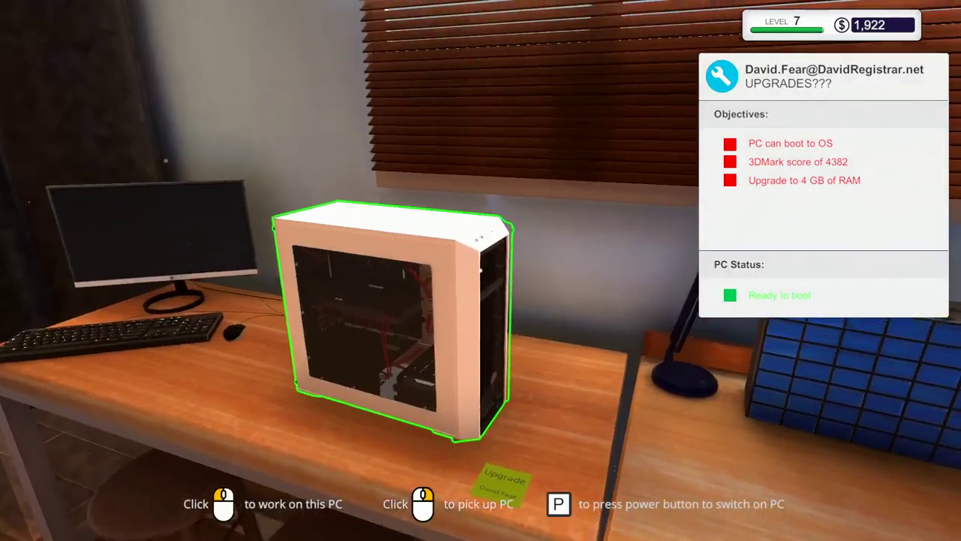
right_click(480, 270)
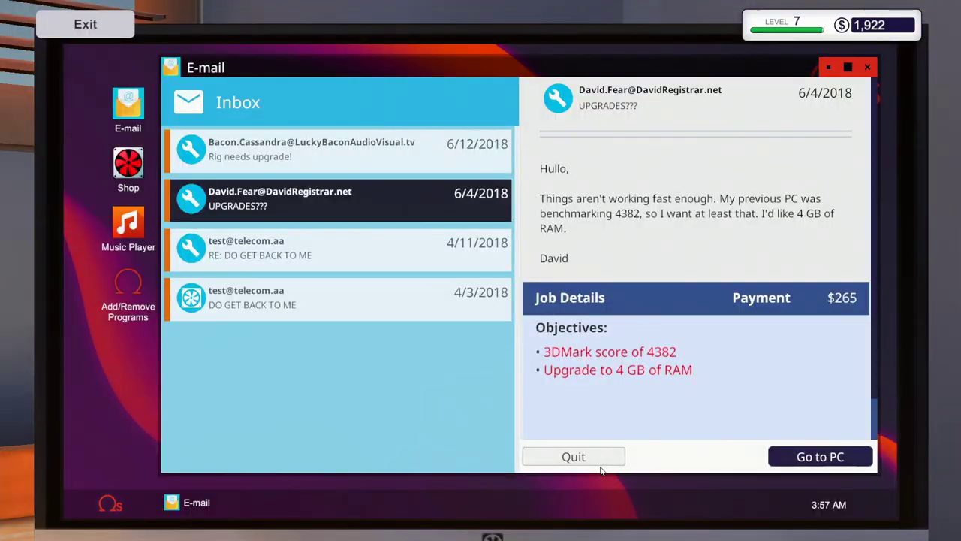
click(600, 460)
key(Escape)
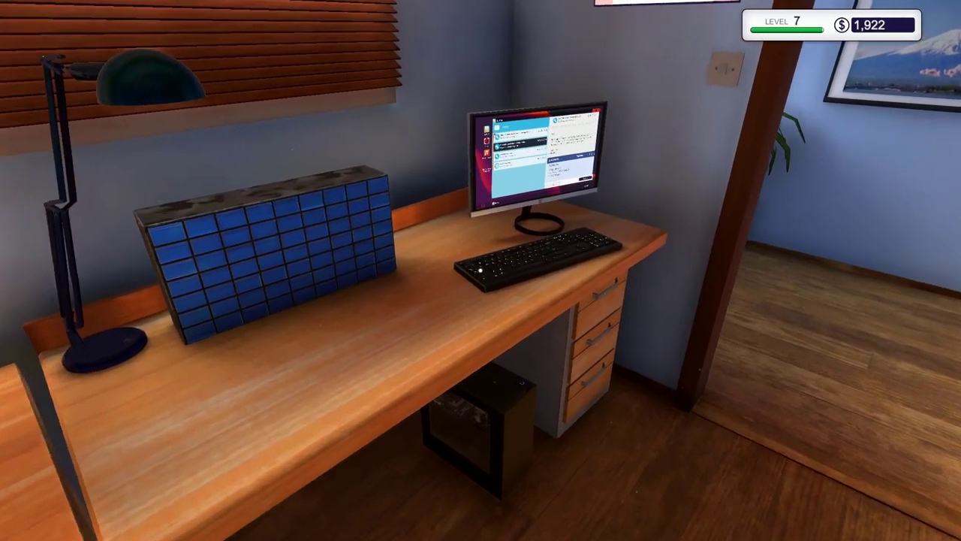
Check the parts shop's shopping cart on the in-game computer, then close the shop.
click(481, 270)
click(128, 172)
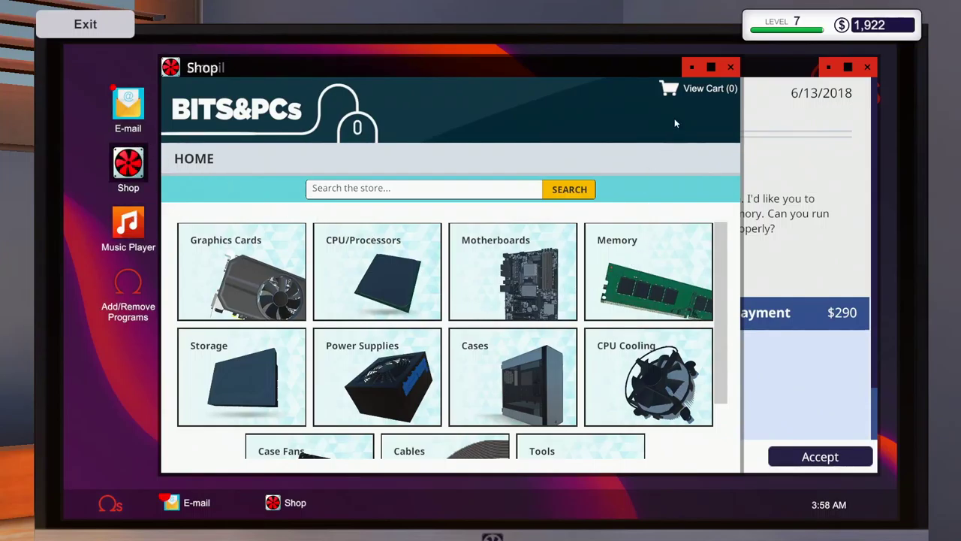
click(683, 93)
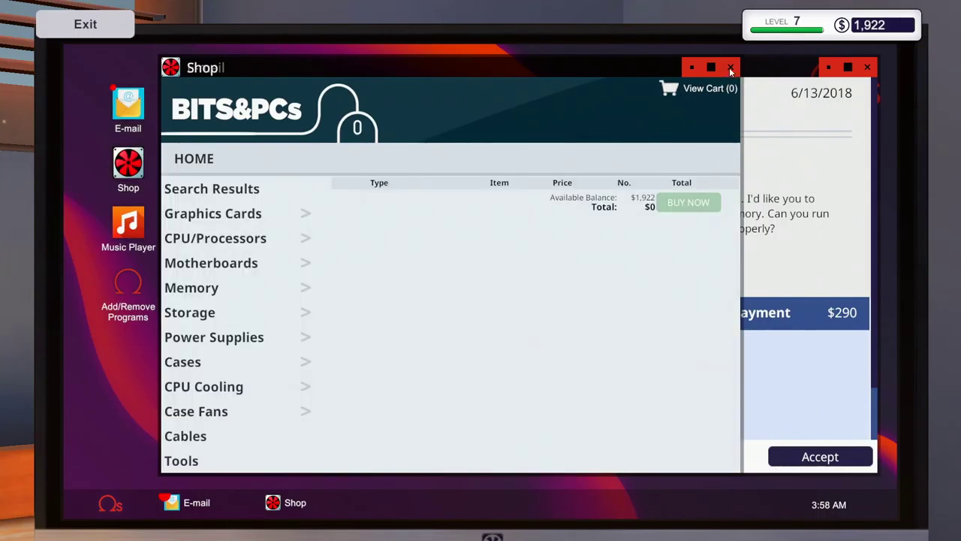
click(730, 69)
Read the 'My PC needs upgrading' and 'Urgent: Upgrade required' emails.
click(343, 161)
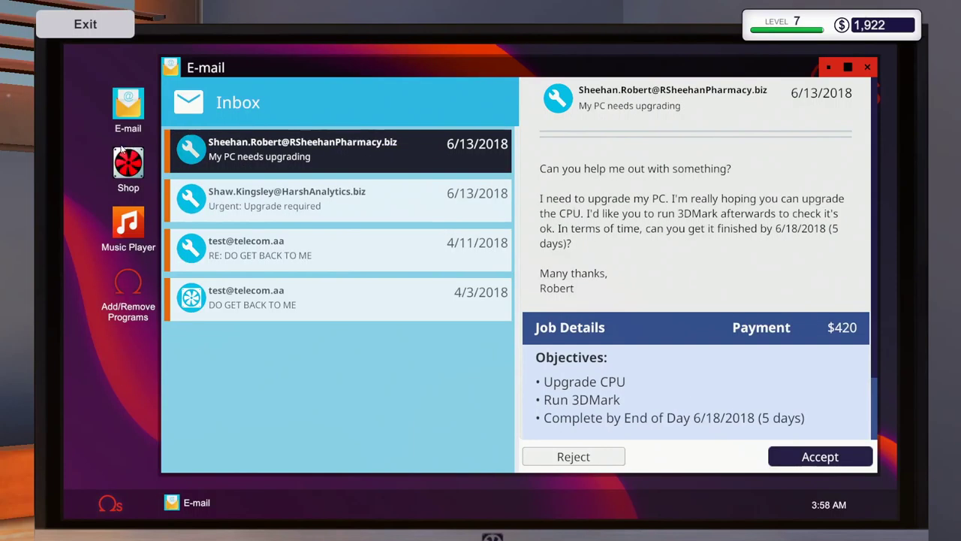
click(343, 199)
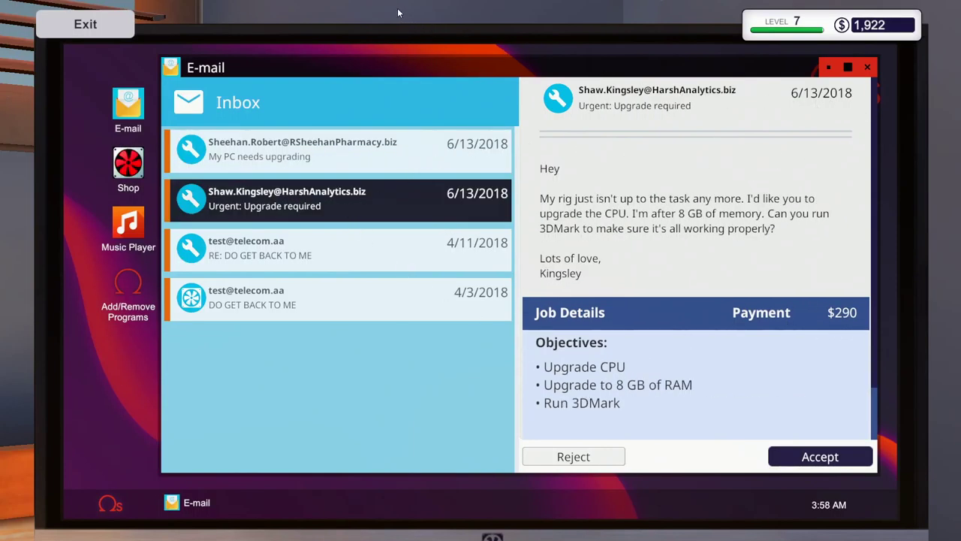
key(Escape)
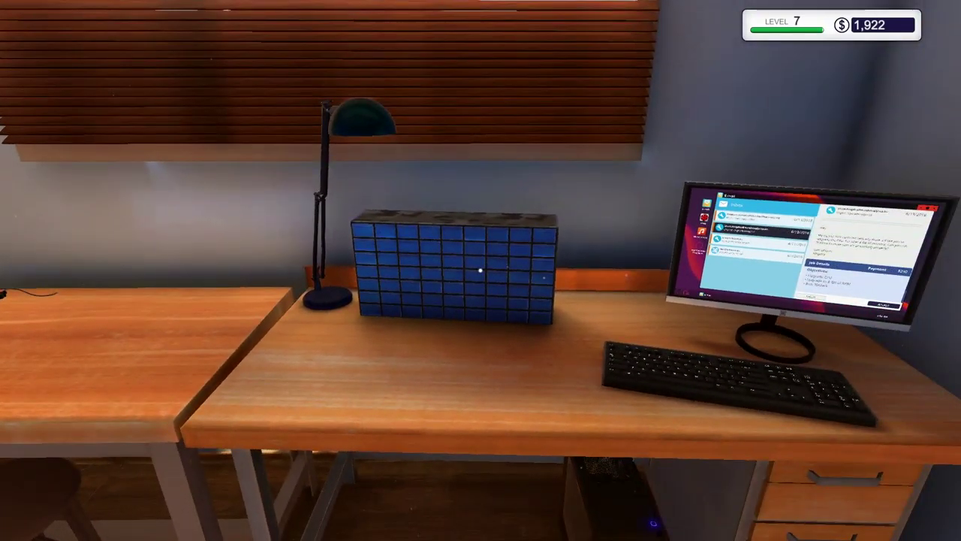
Go back to the computer and reread both CPU upgrade requests ($420 and $290).
key(w)
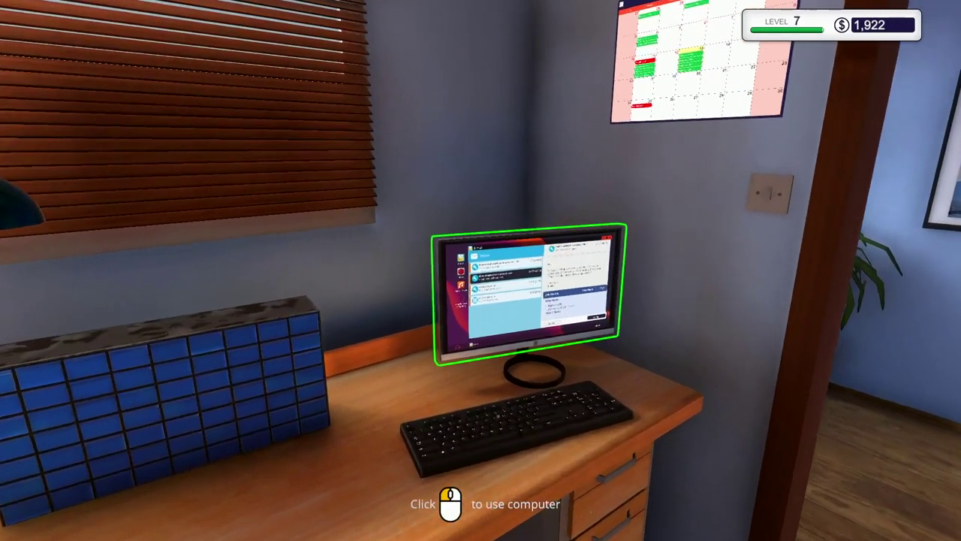
click(529, 293)
click(381, 139)
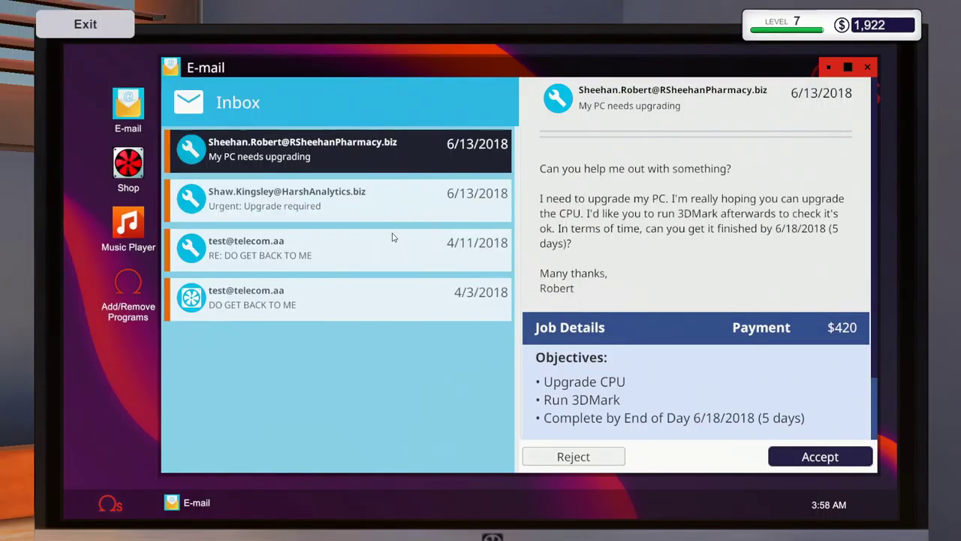
click(342, 198)
key(Escape)
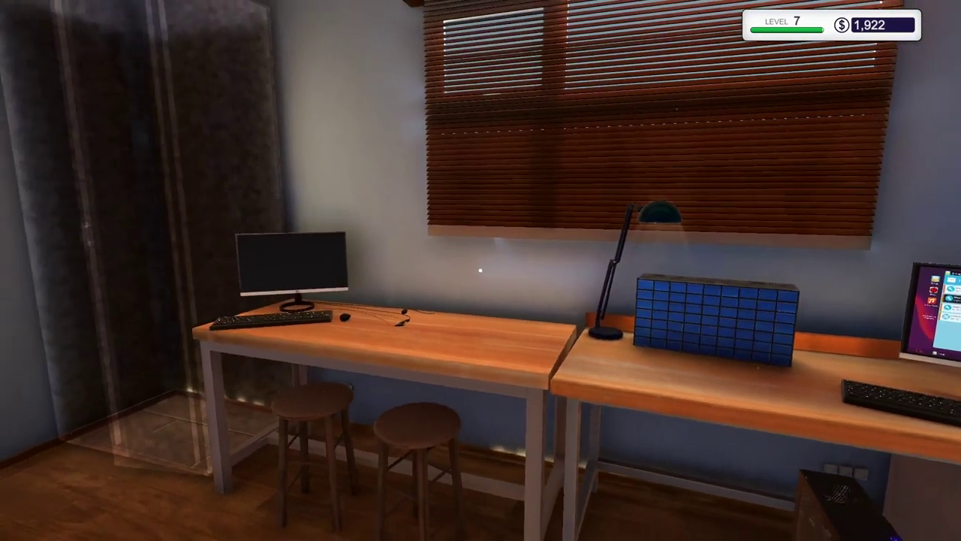